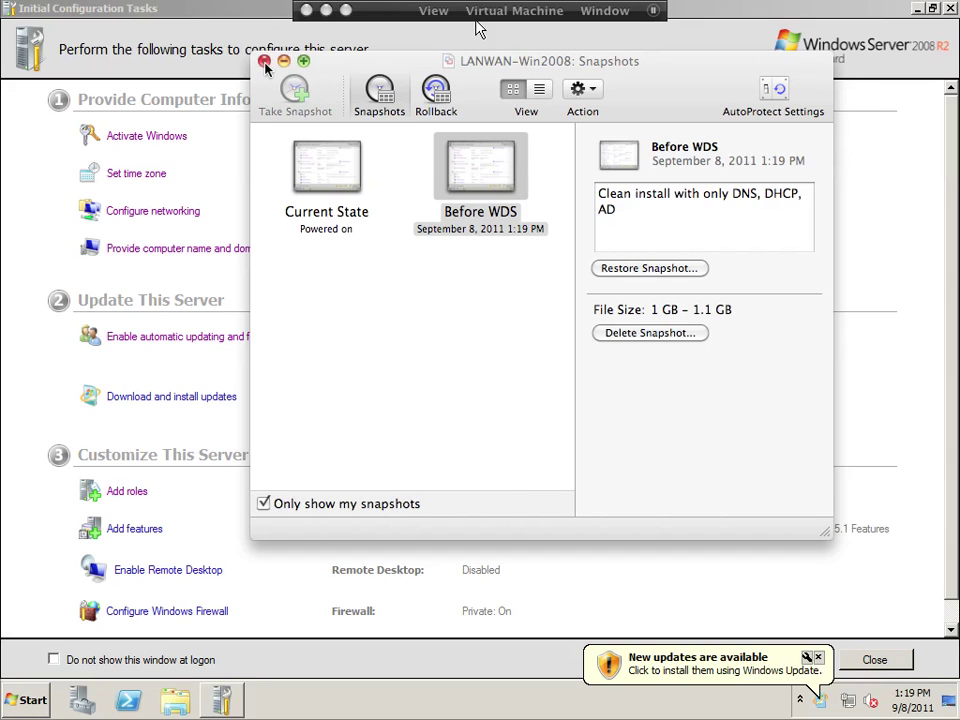
Close the snapshots window and review the Local Area Connection's IPv4 address, gateway and DNS settings
left_click(264, 61)
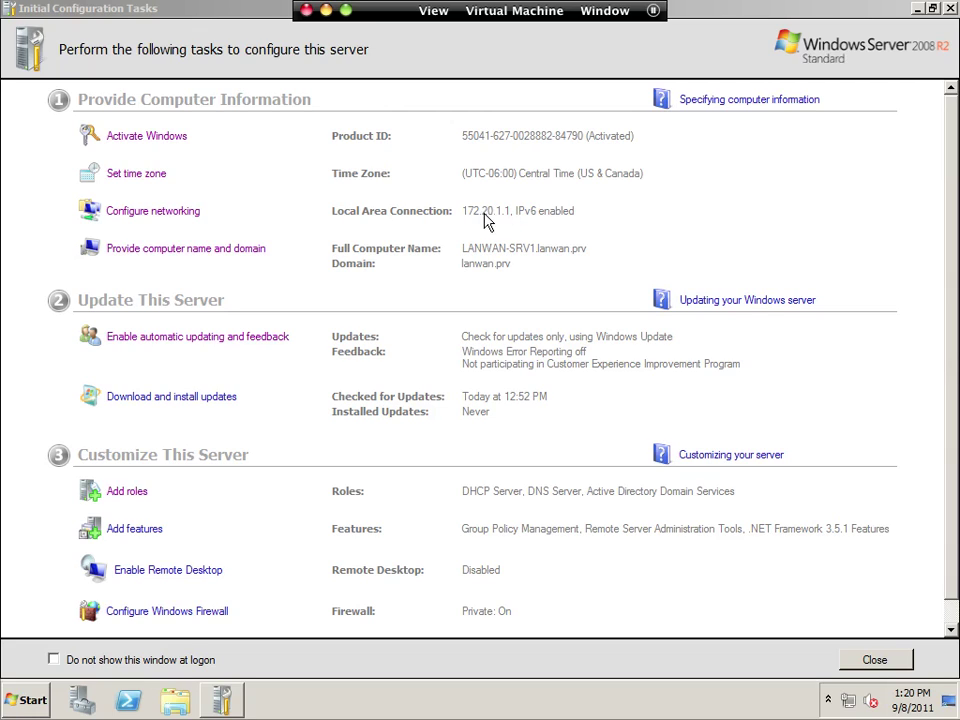
left_click(185, 211)
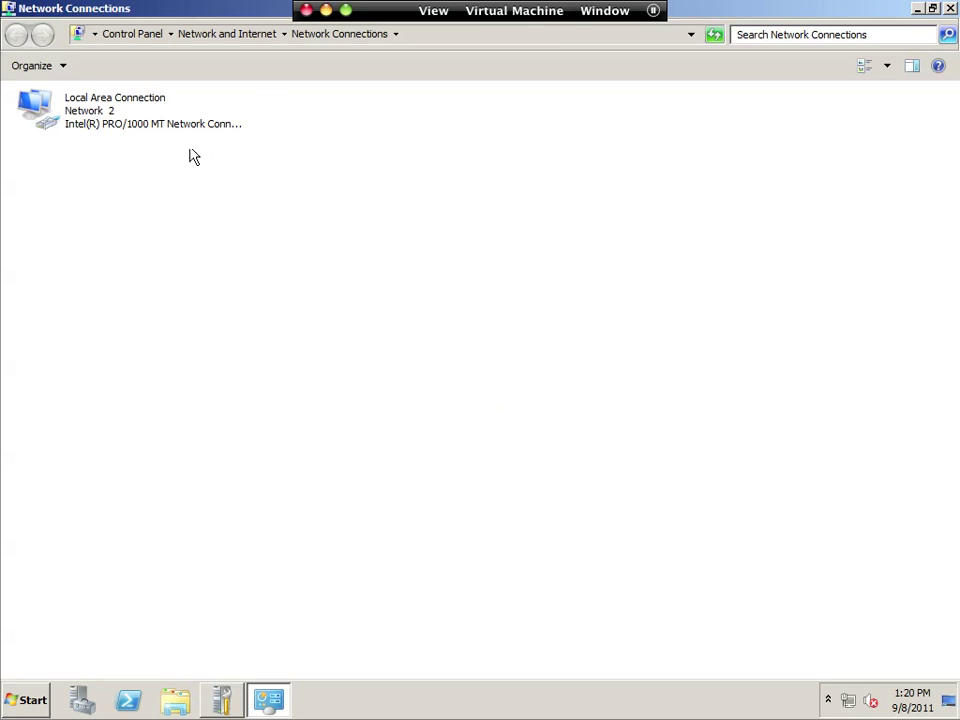
left_click(88, 120)
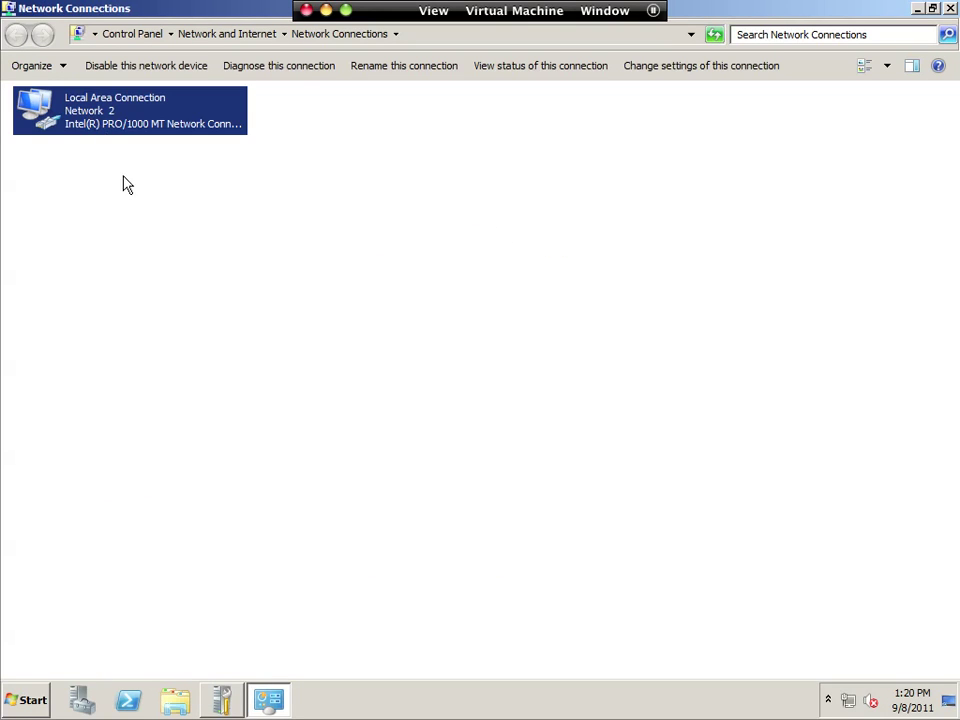
right_click(100, 100)
left_click(148, 246)
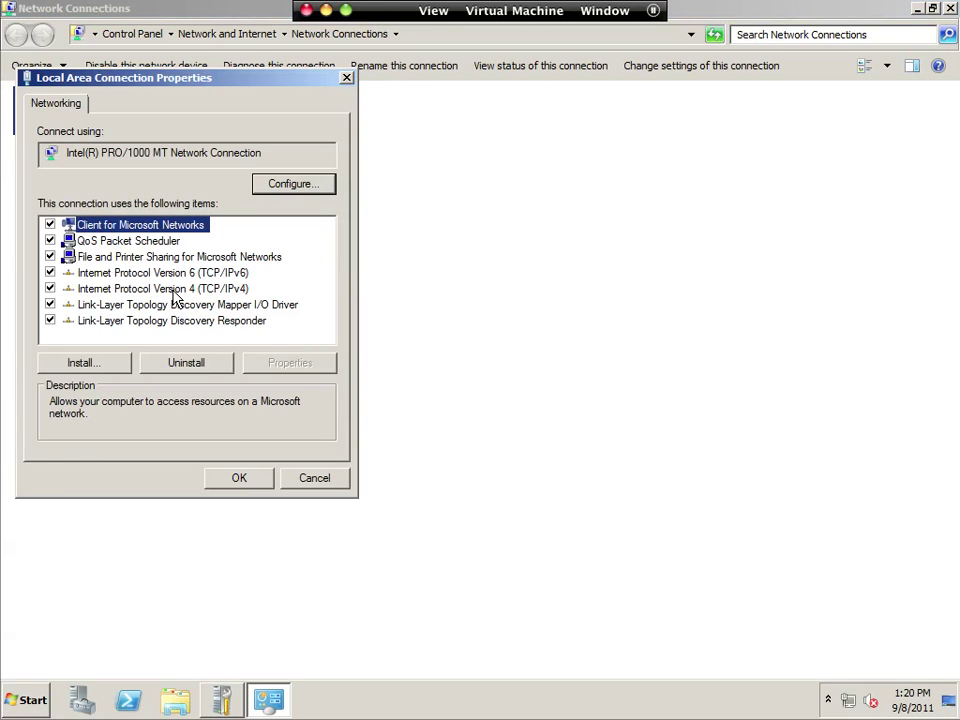
double_click(173, 289)
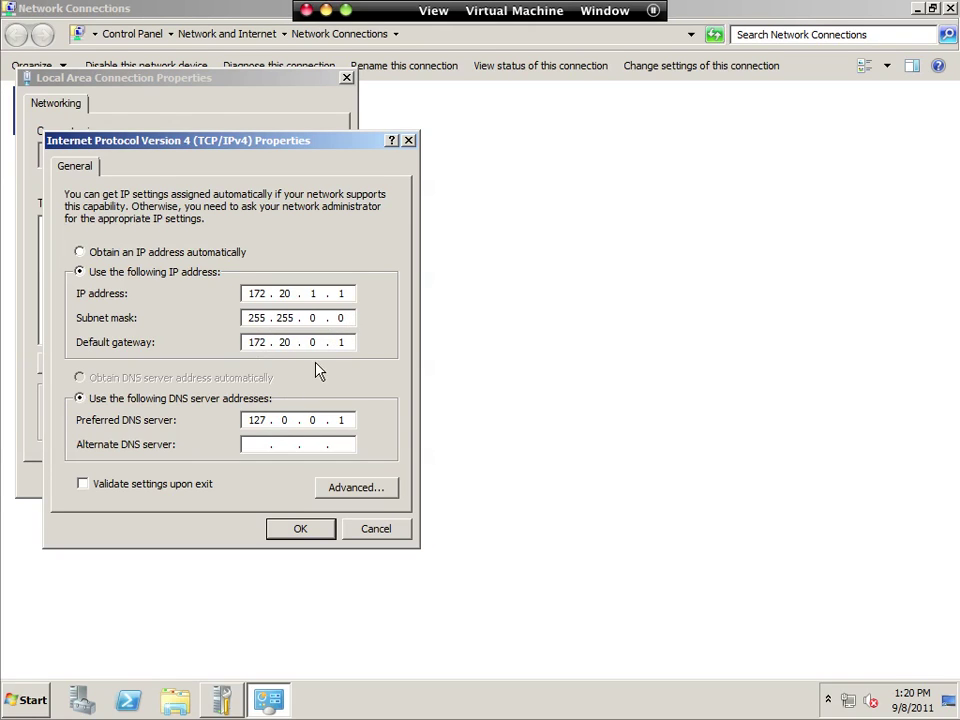
left_click(317, 530)
left_click(312, 483)
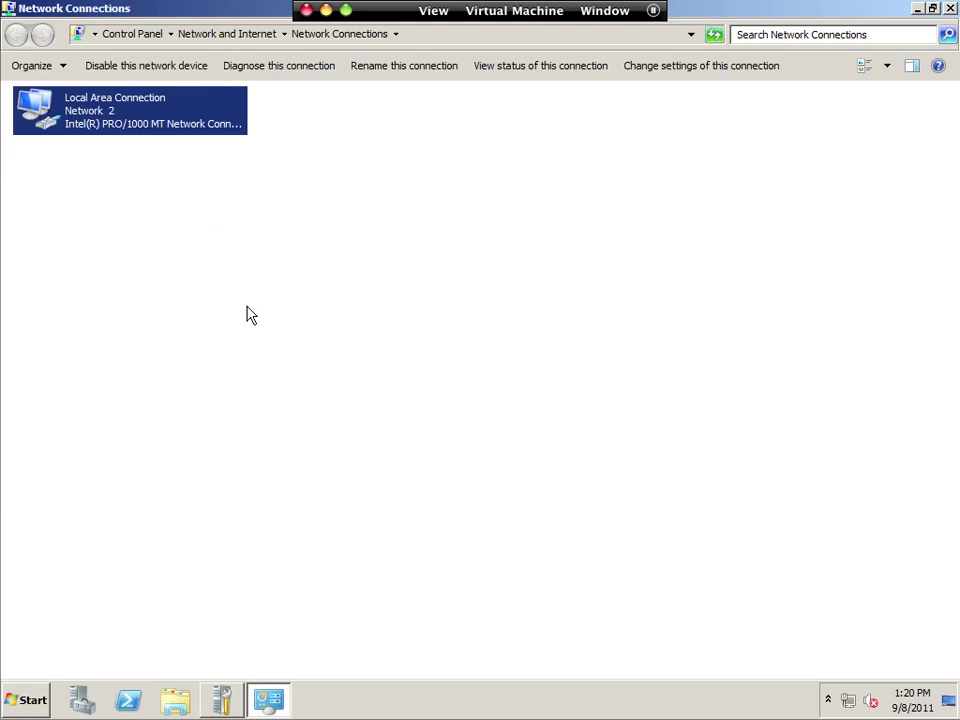
double_click(9, 9)
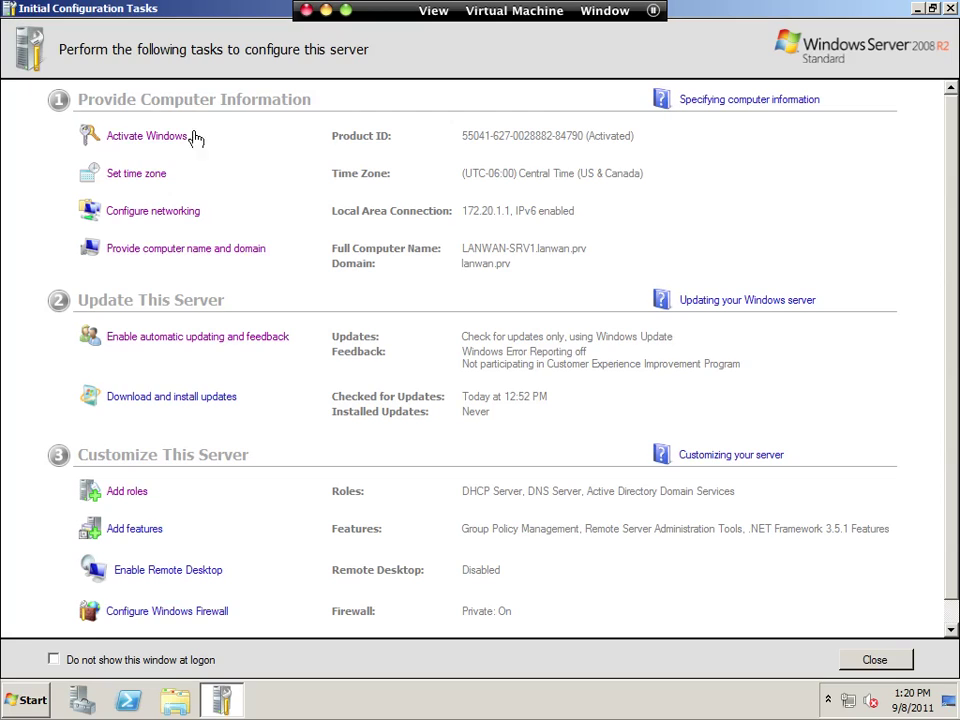
Open Server Manager and review the installed Active Directory Domain Services, DHCP Server and DNS Server roles
left_click(86, 701)
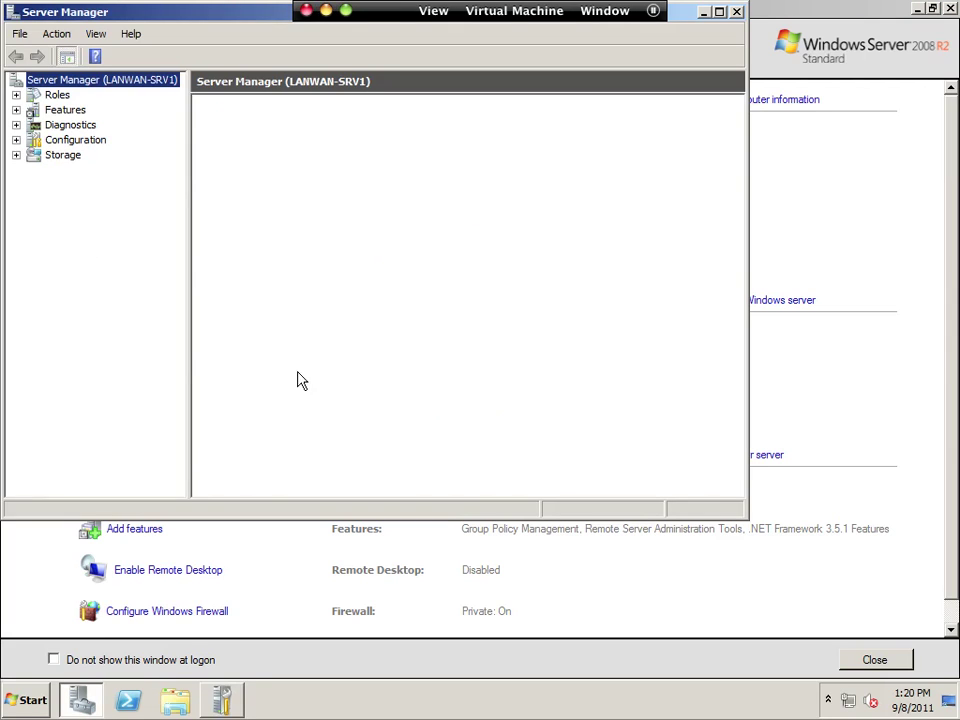
left_click(16, 95)
left_click(93, 113)
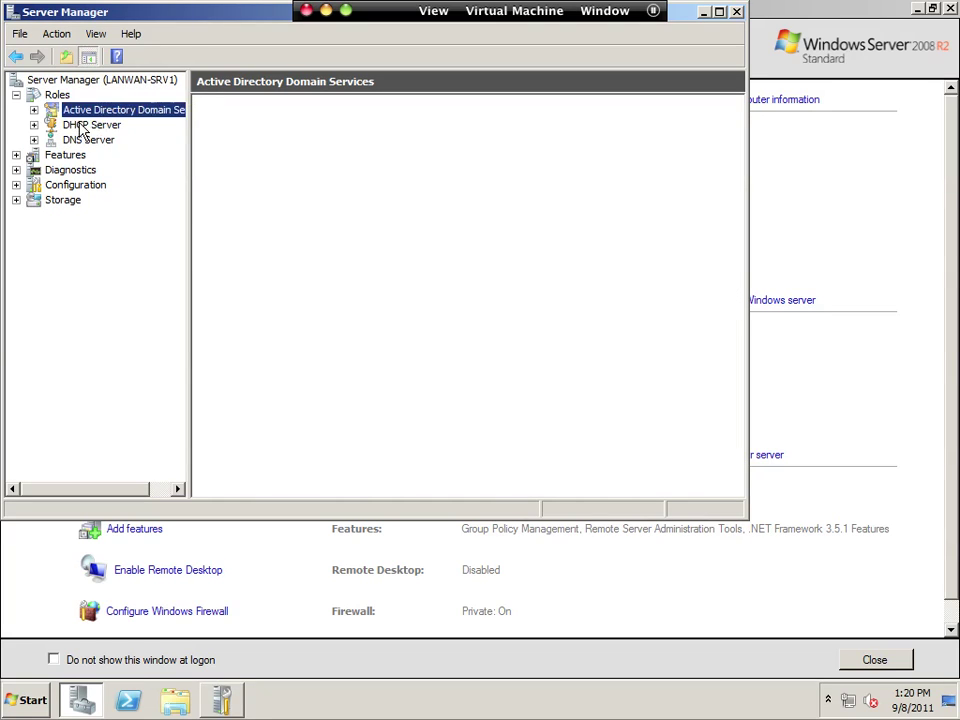
left_click(80, 124)
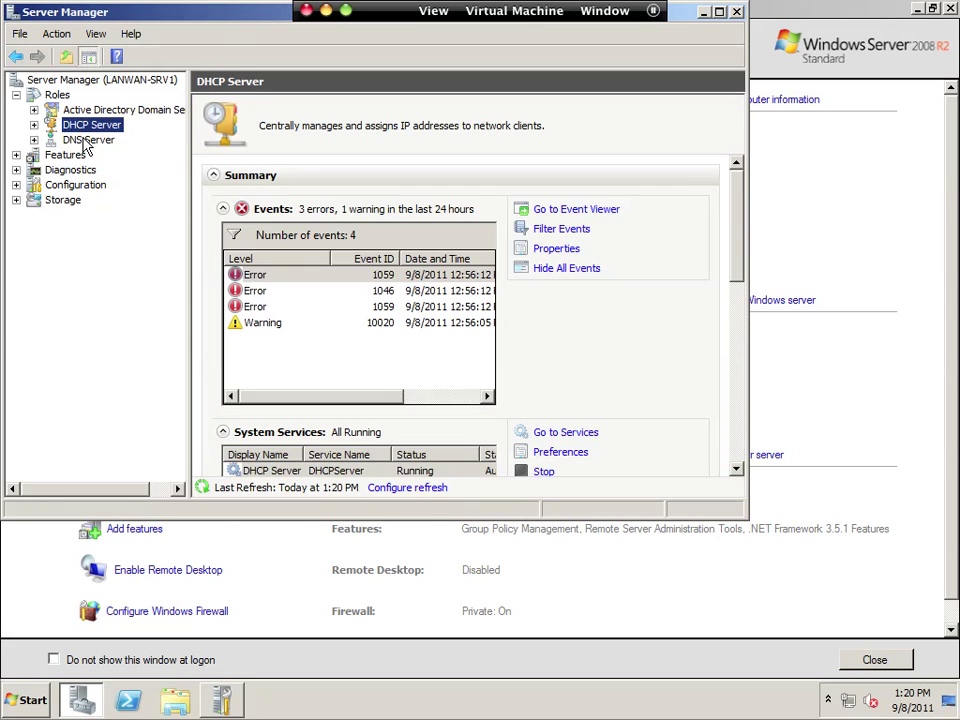
left_click(86, 140)
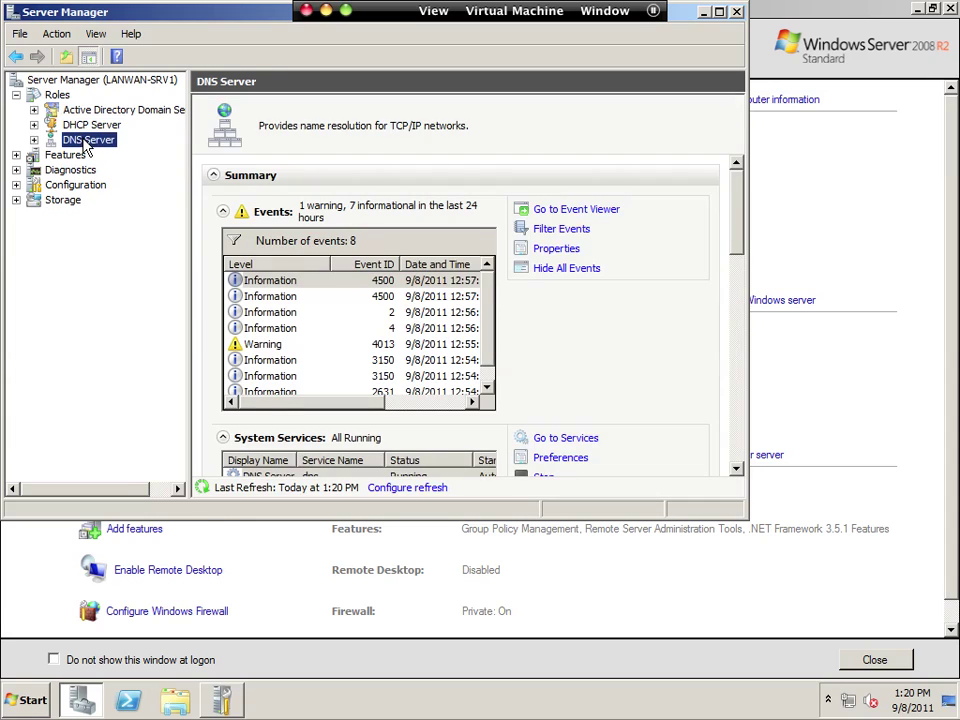
Examine the forward lookup zones of the DNS server LANWAN-SRV1, including the lanwan.prv zone
double_click(88, 156)
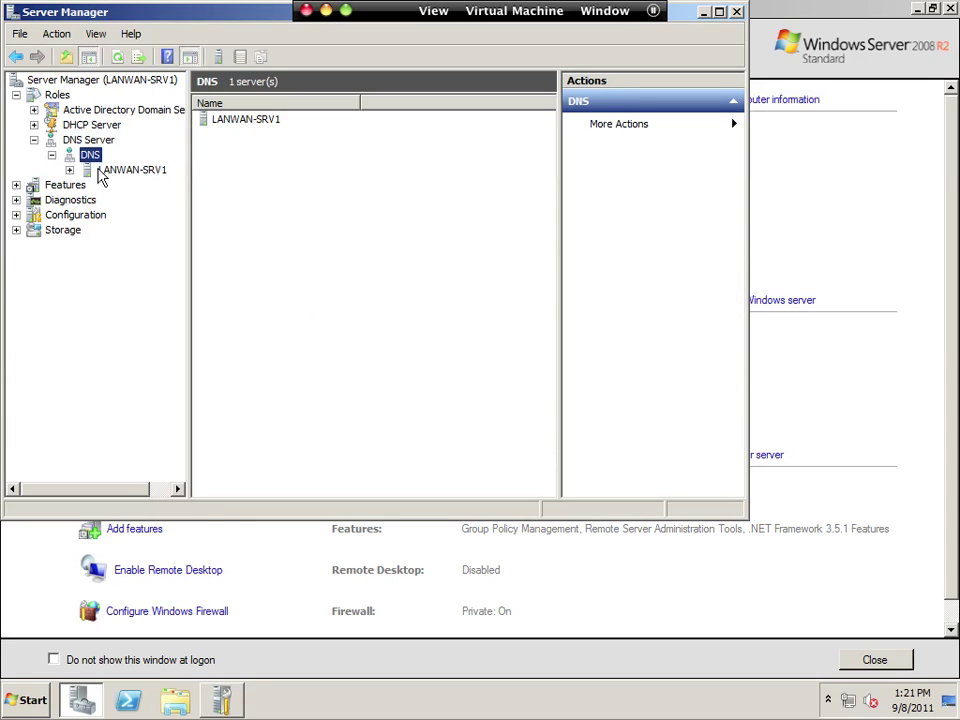
left_click(108, 171)
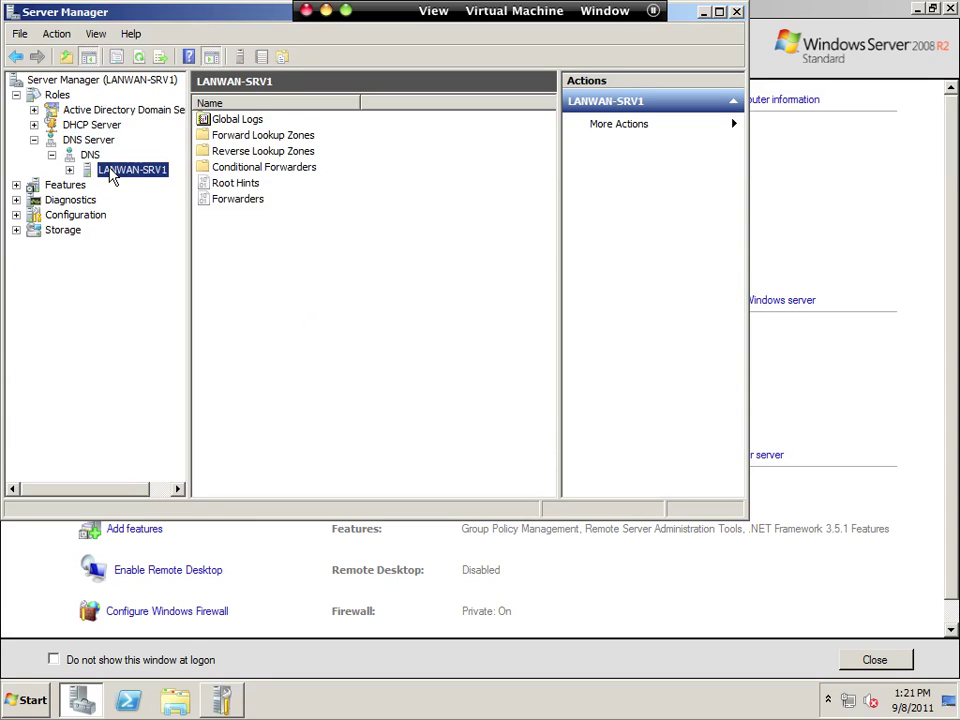
double_click(114, 172)
double_click(124, 199)
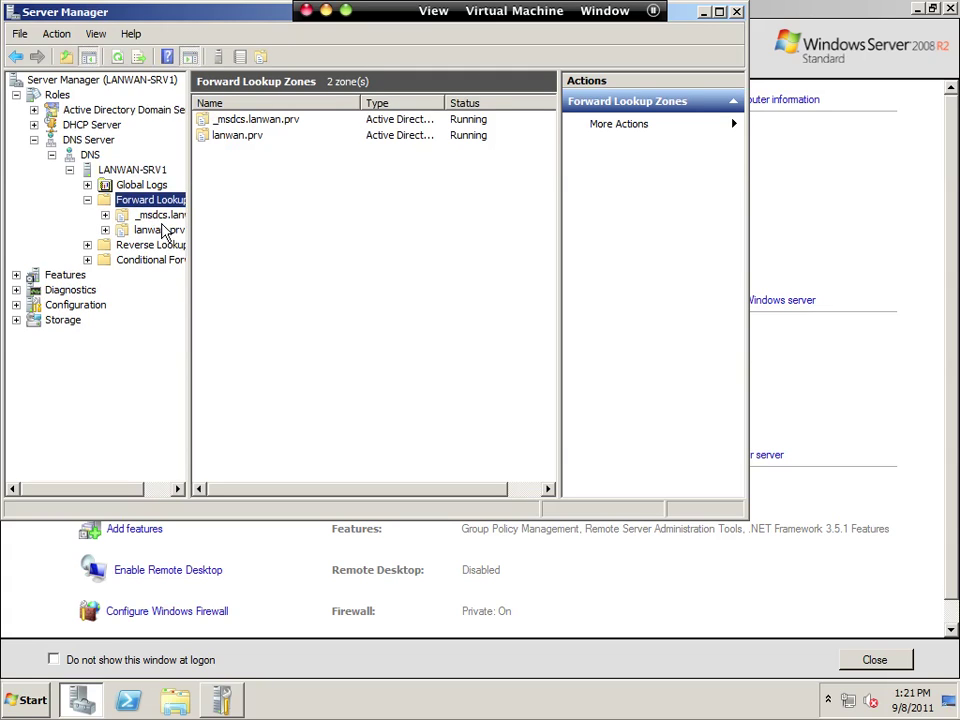
left_click(228, 145)
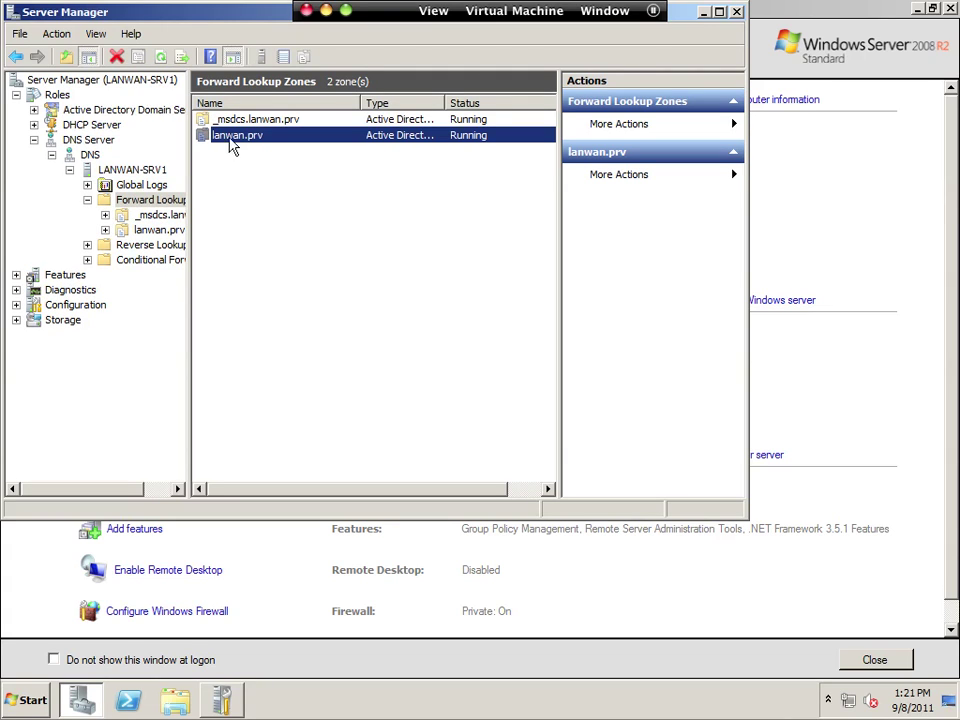
Authorize the DHCP server lanwan-srv1.lanwan.prv in Active Directory
double_click(88, 126)
double_click(100, 141)
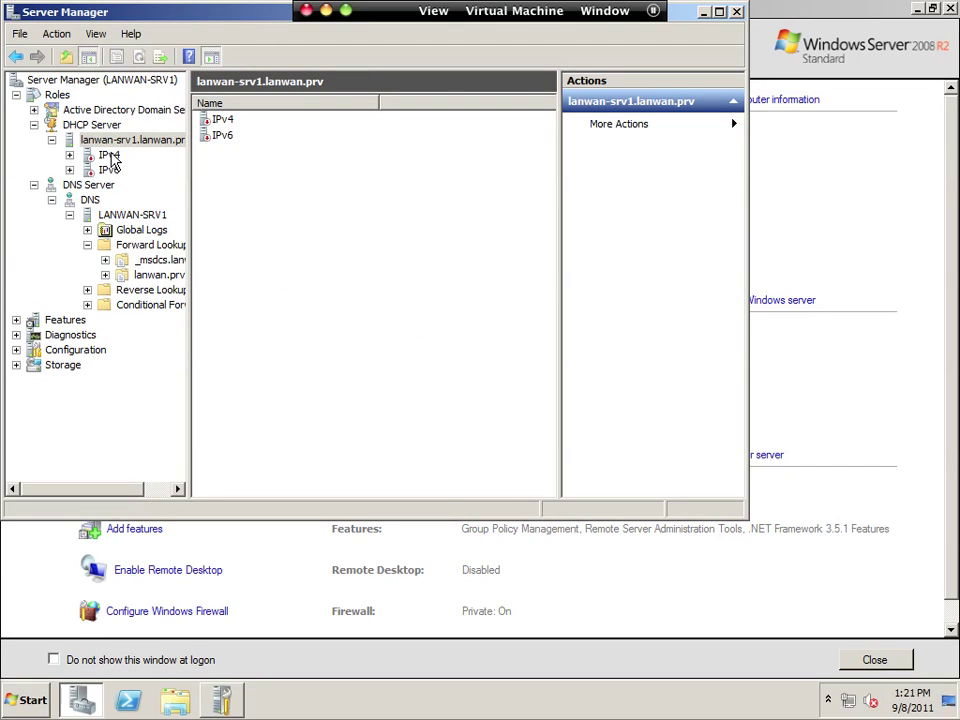
double_click(109, 156)
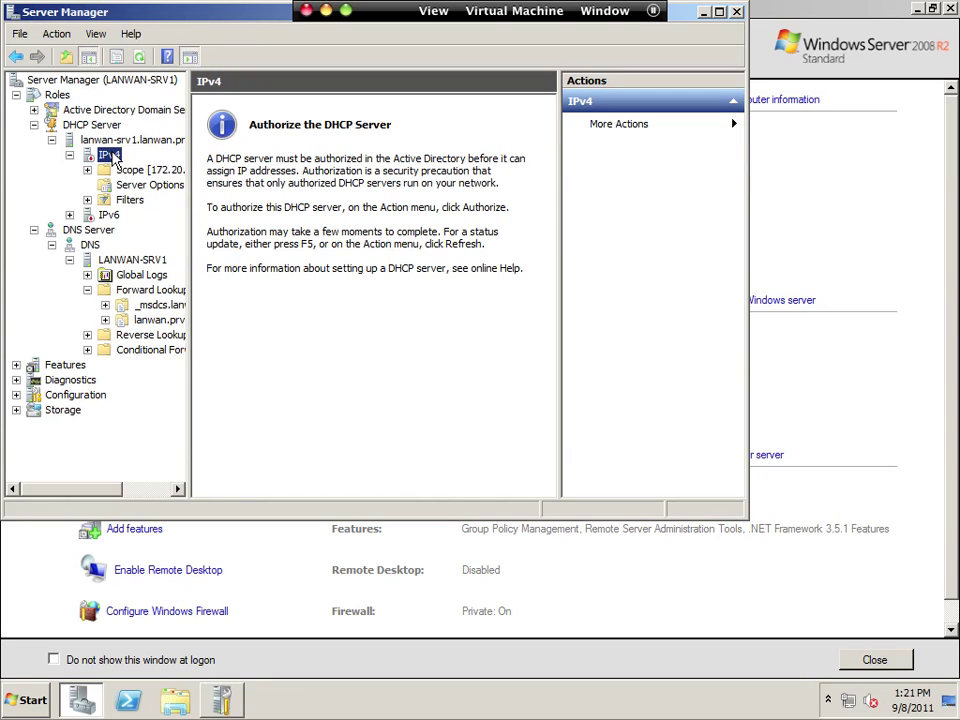
left_click(112, 143)
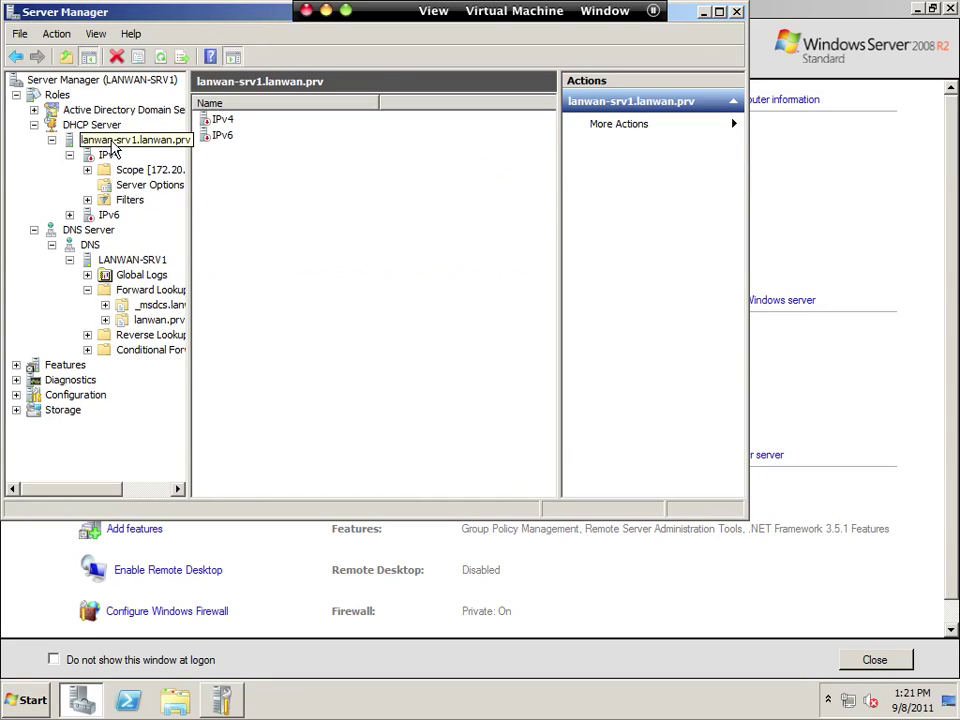
right_click(112, 147)
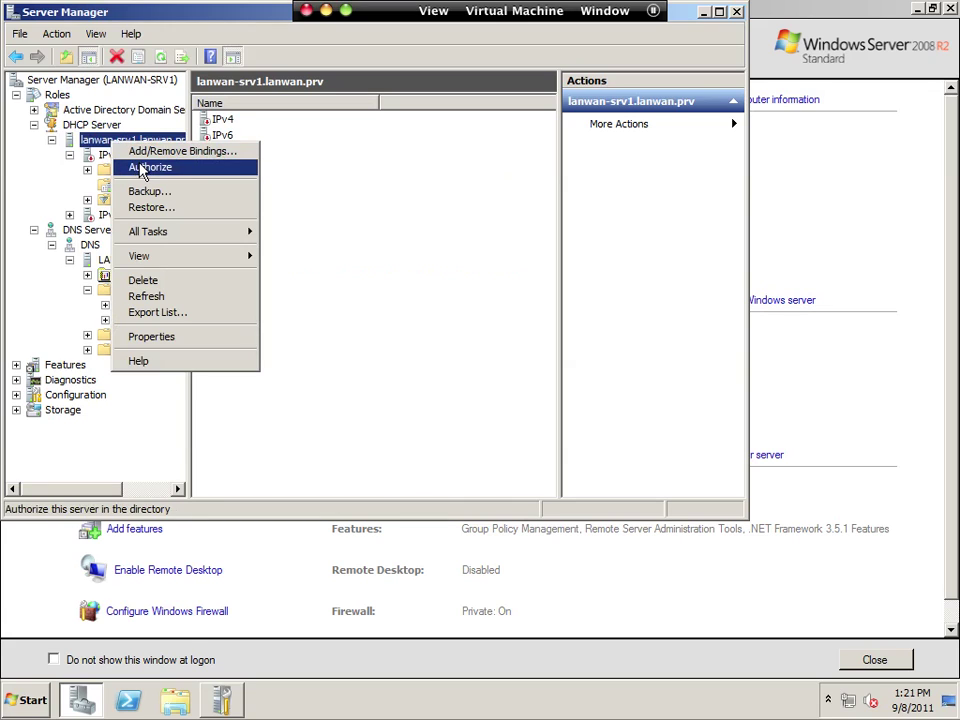
left_click(142, 166)
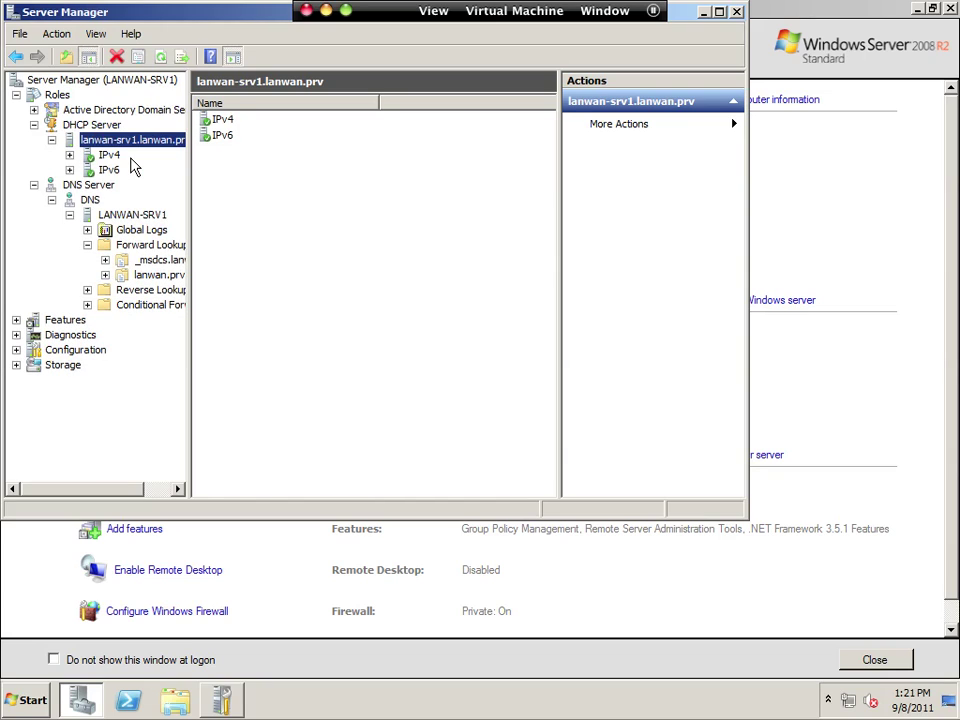
left_click(106, 145)
Examine the server's volumes in Disk Management, widening the view to show their capacity and free space
left_click(62, 365)
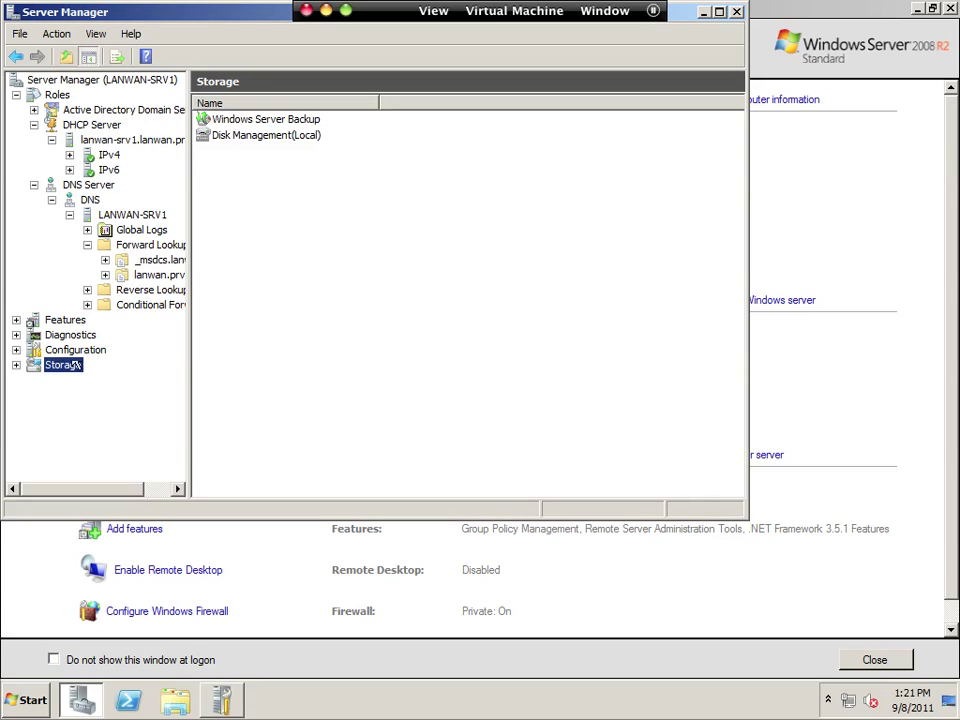
double_click(258, 140)
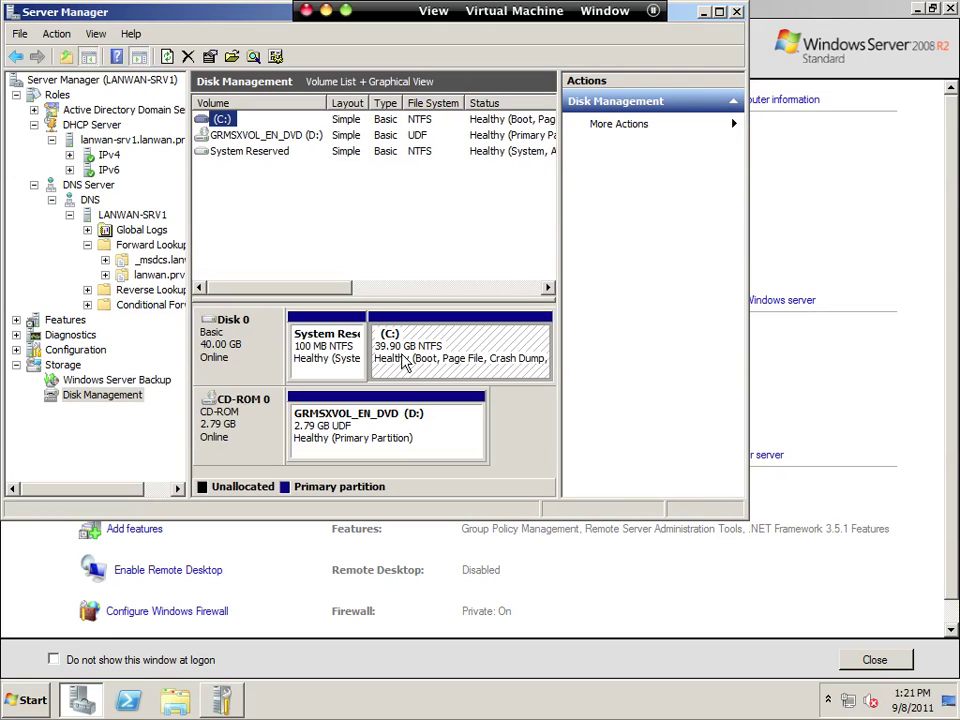
left_click(406, 421)
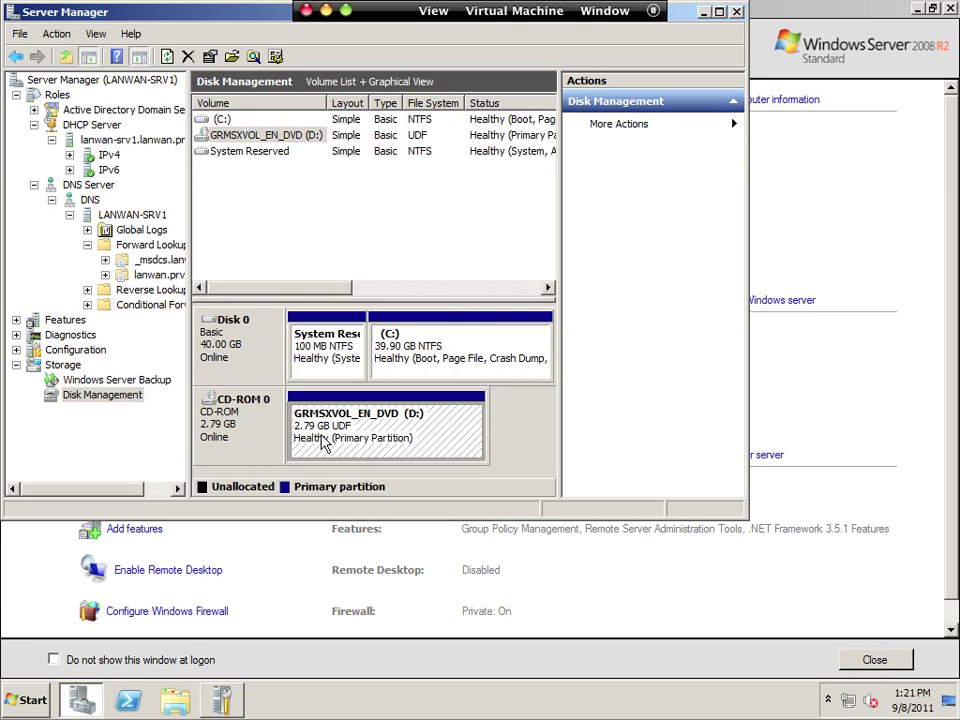
left_click(424, 333)
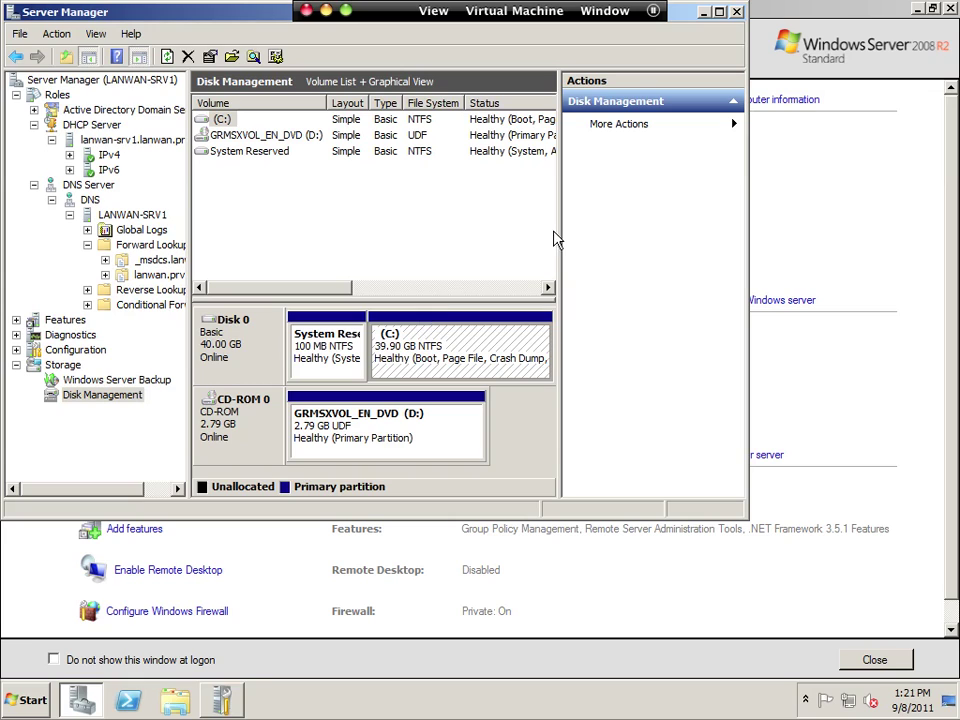
left_click_drag(559, 157, 653, 156)
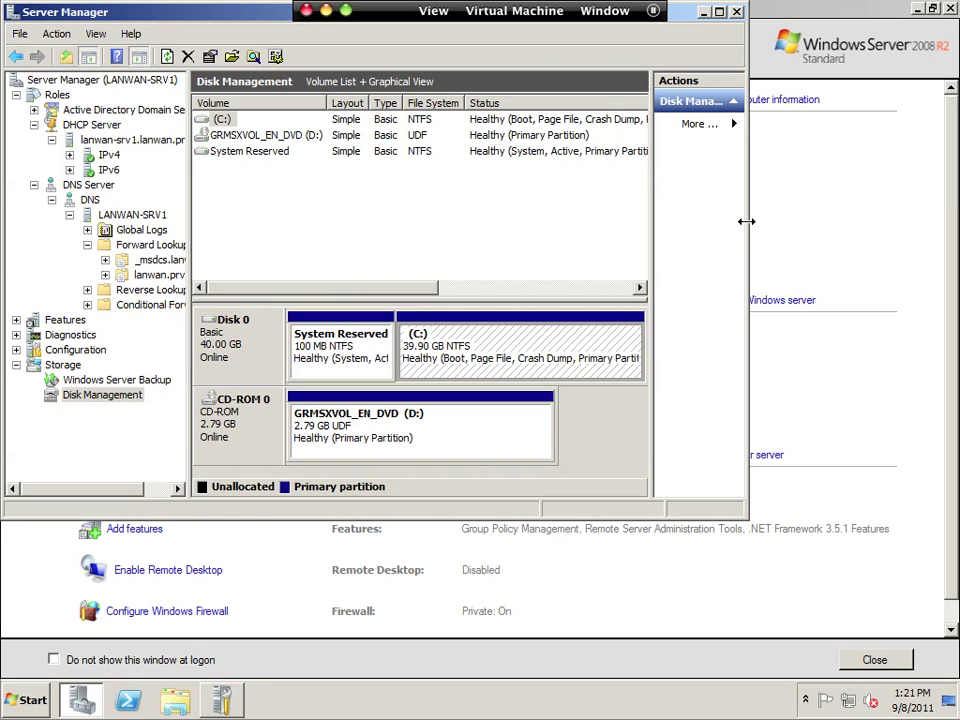
left_click_drag(746, 221, 950, 222)
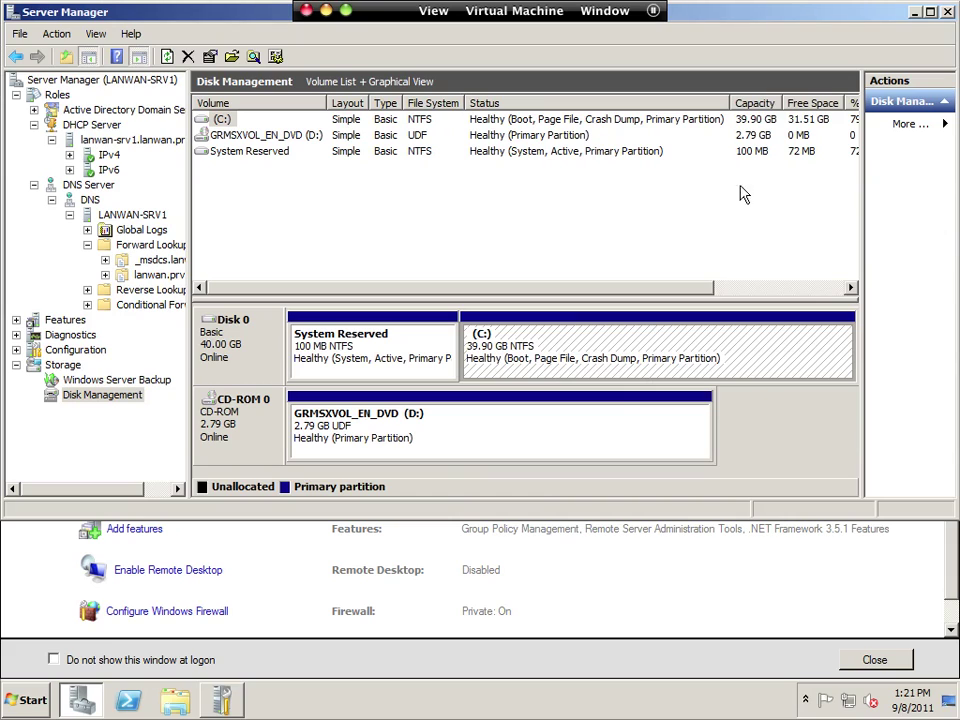
left_click(797, 122)
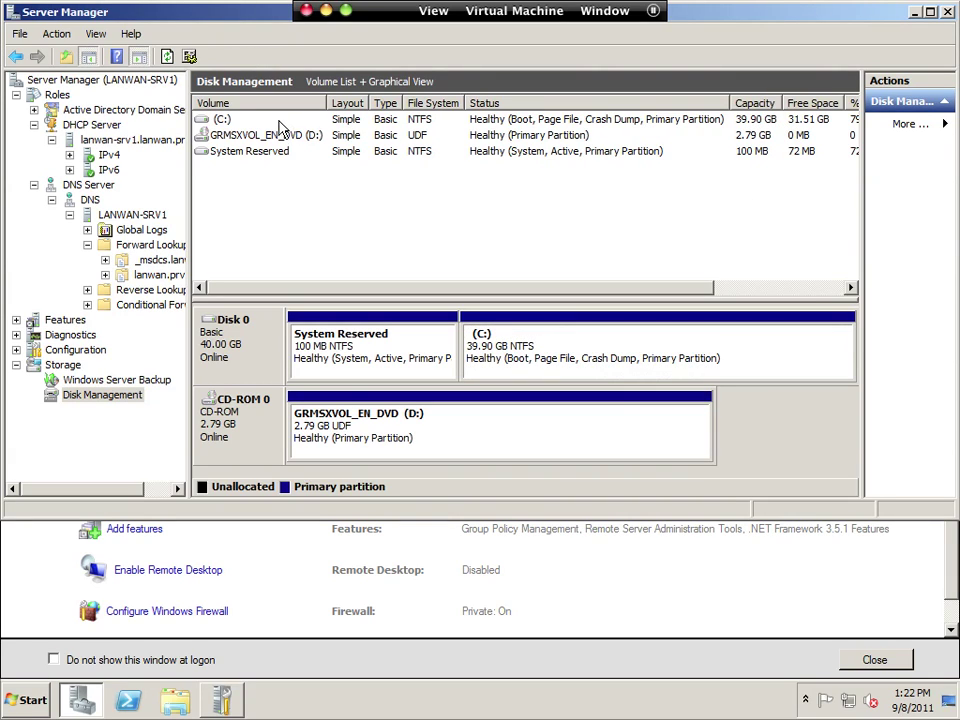
Close Server Manager and the Initial Configuration Tasks window to clear the desktop
left_click(19, 35)
left_click(27, 75)
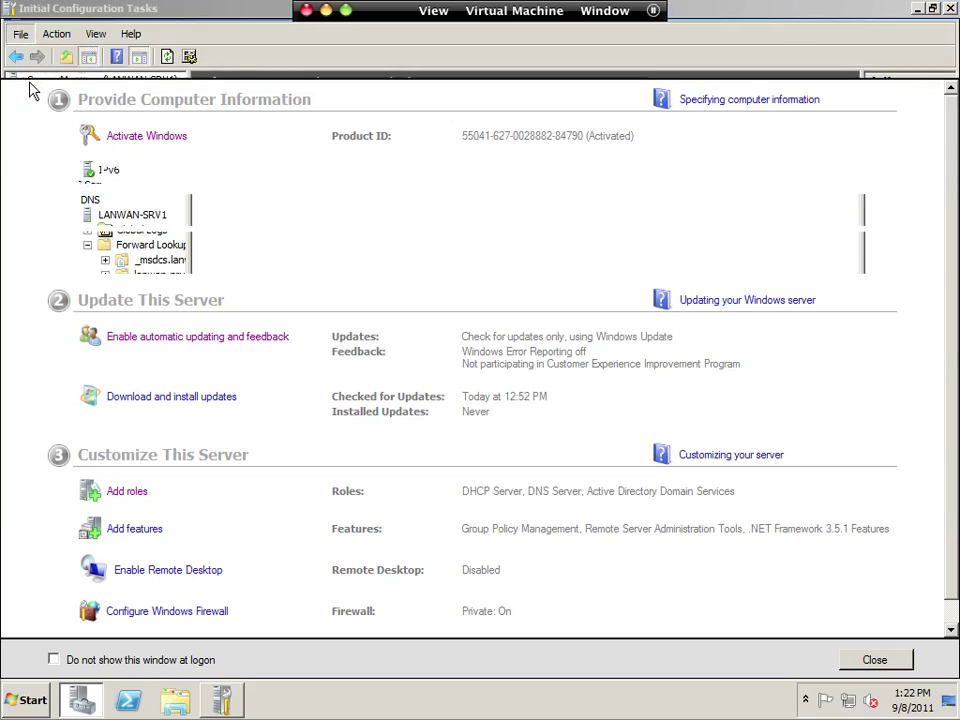
left_click(13, 10)
left_click(13, 10)
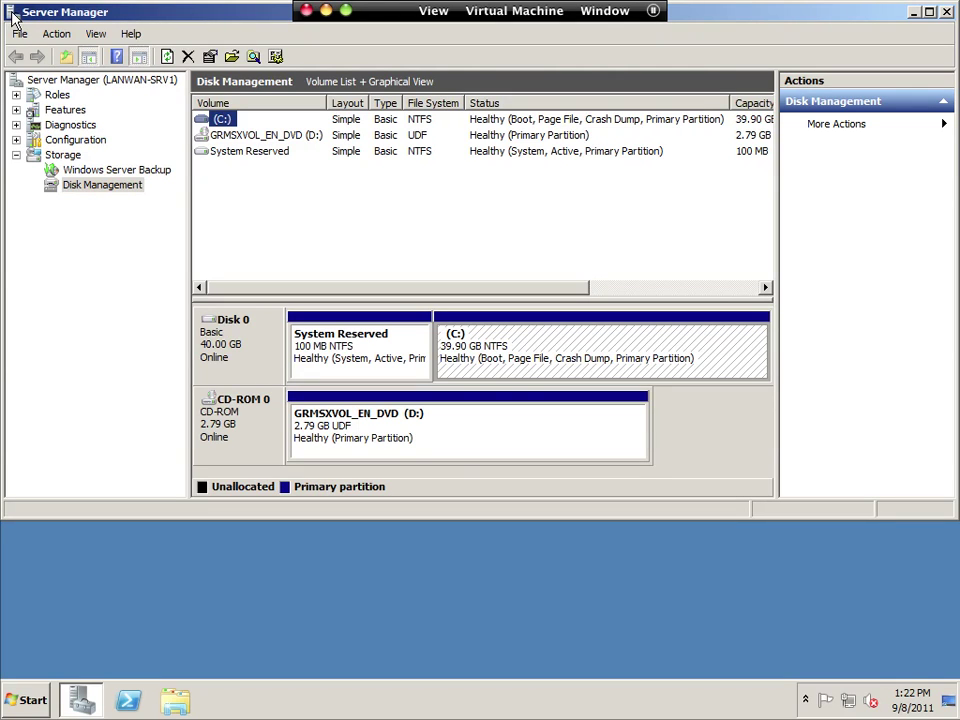
double_click(12, 14)
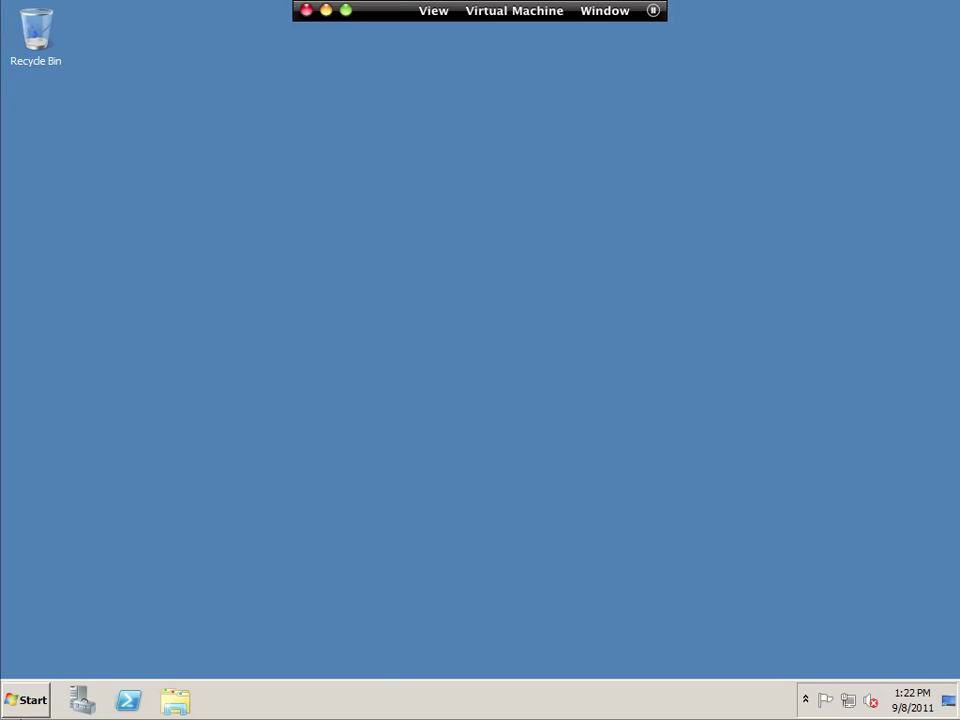
Shut down the server as Other (Planned) with the comment "install ne"
left_click(24, 703)
mouse_move(296, 666)
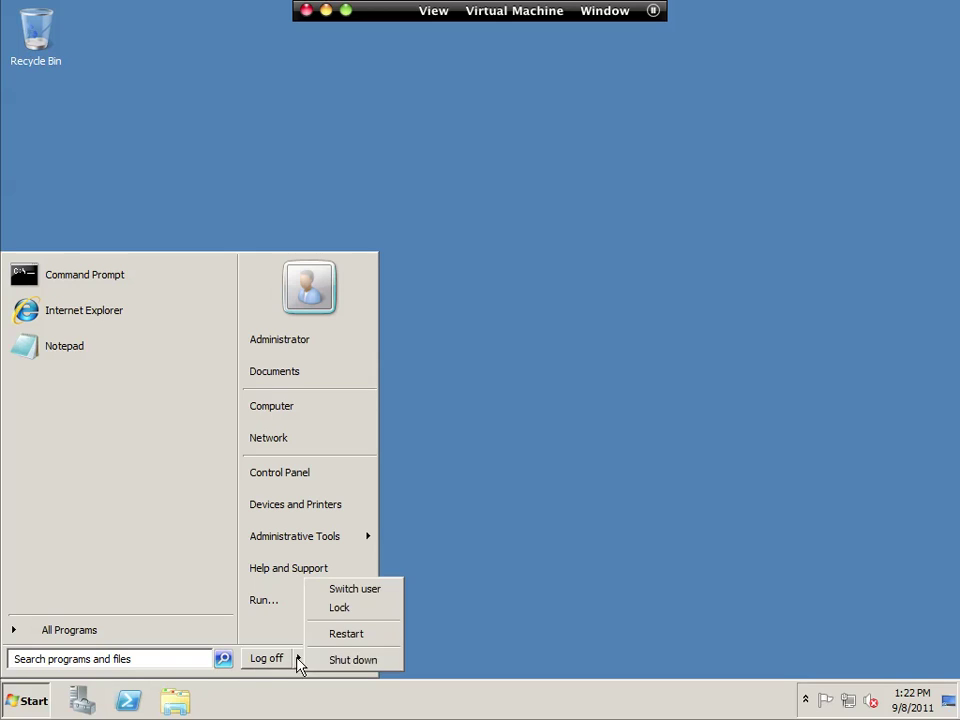
left_click(350, 669)
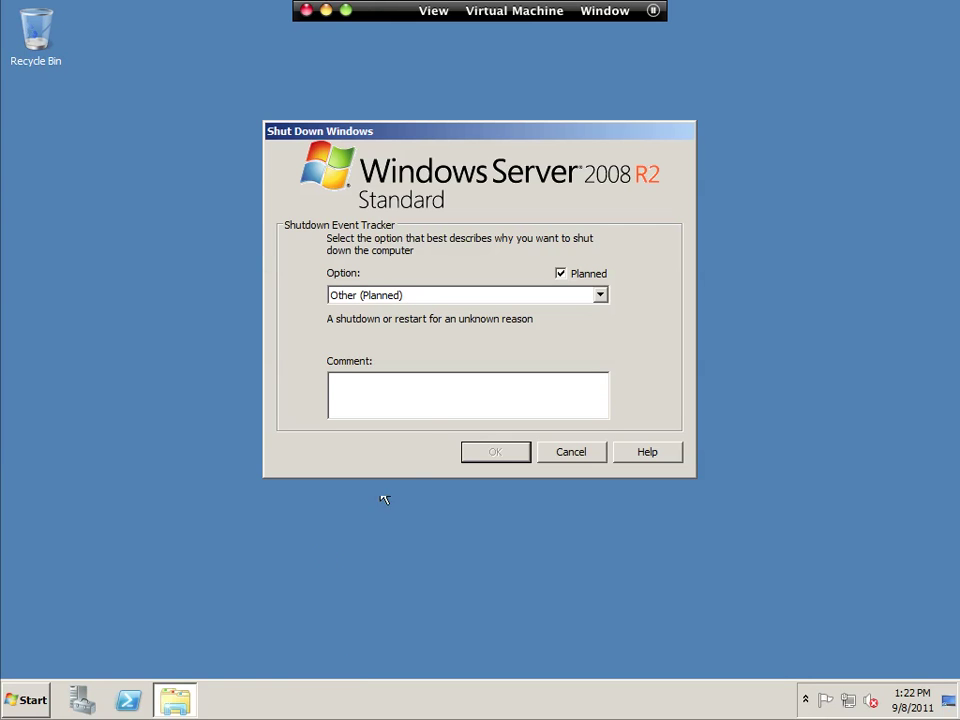
left_click(417, 408)
type("install ne")
key("Return")
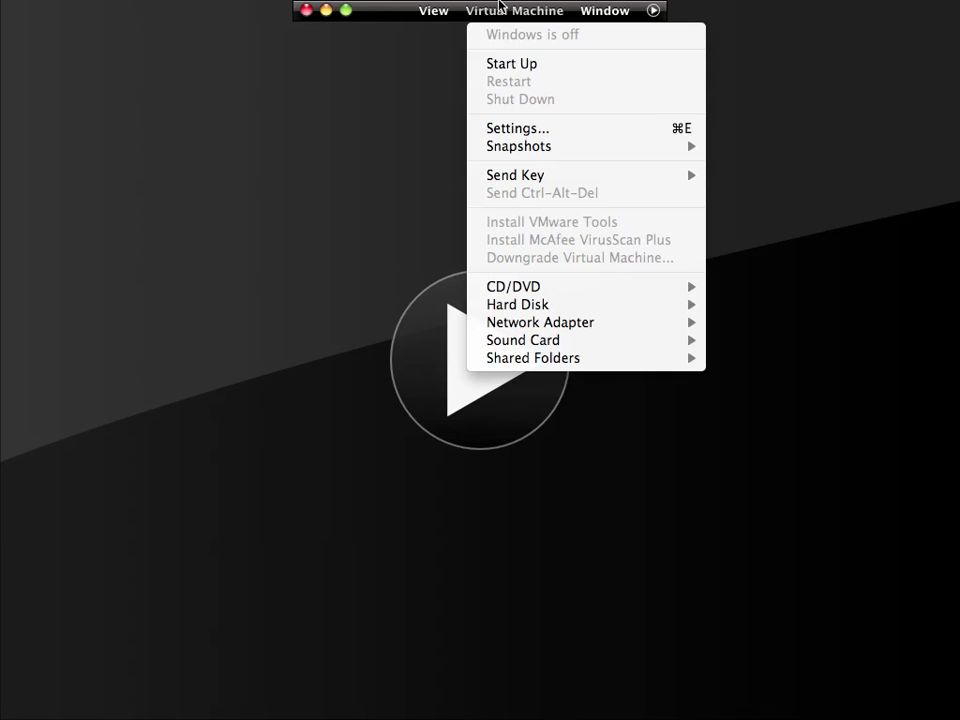
Add a second SCSI hard disk of 100 GB, split into 2 GB files, to the LANWAN-Win2008 virtual machine
left_click(532, 134)
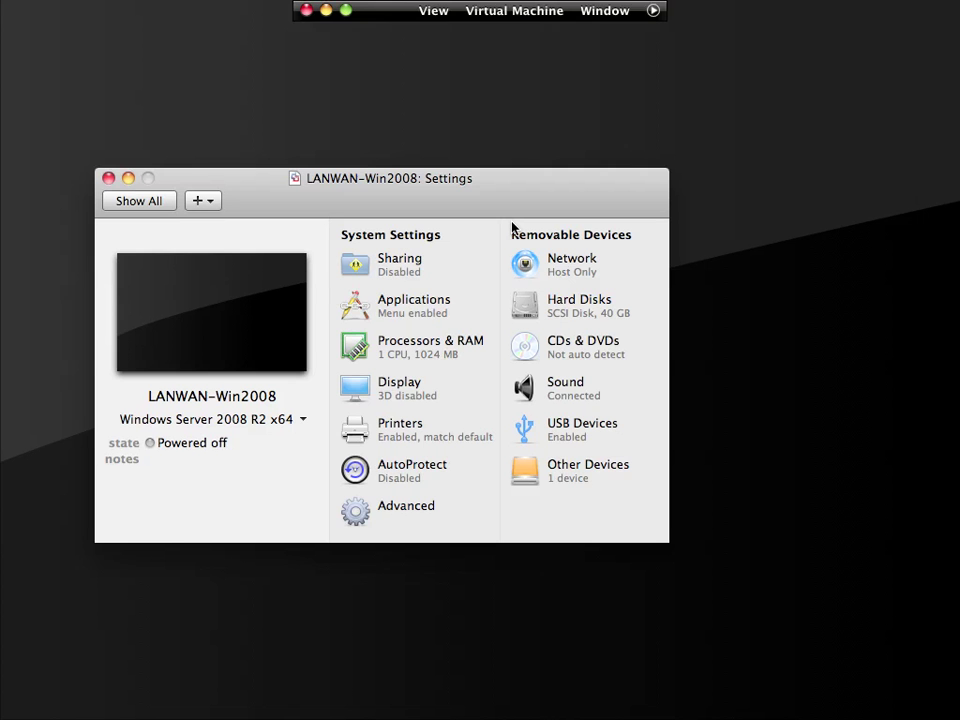
left_click(577, 307)
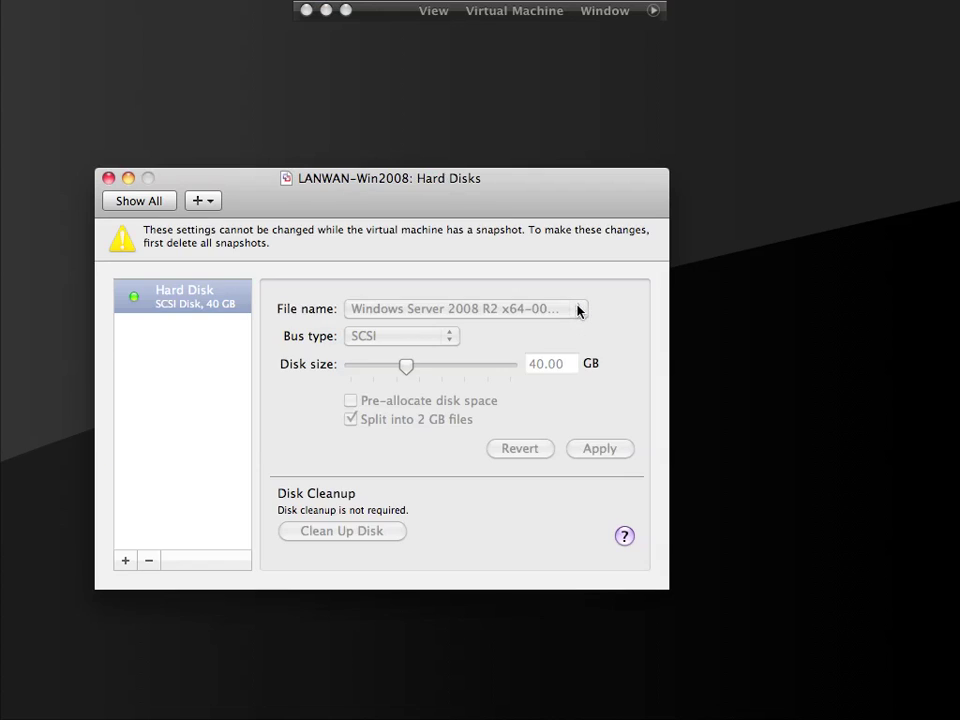
left_click(127, 562)
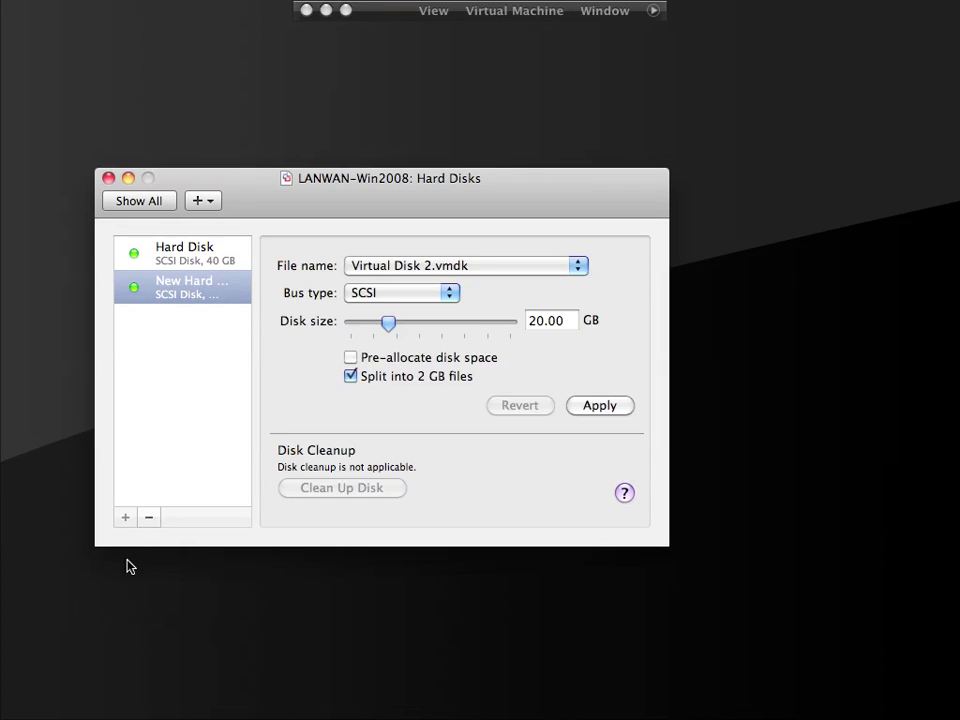
left_click(549, 324)
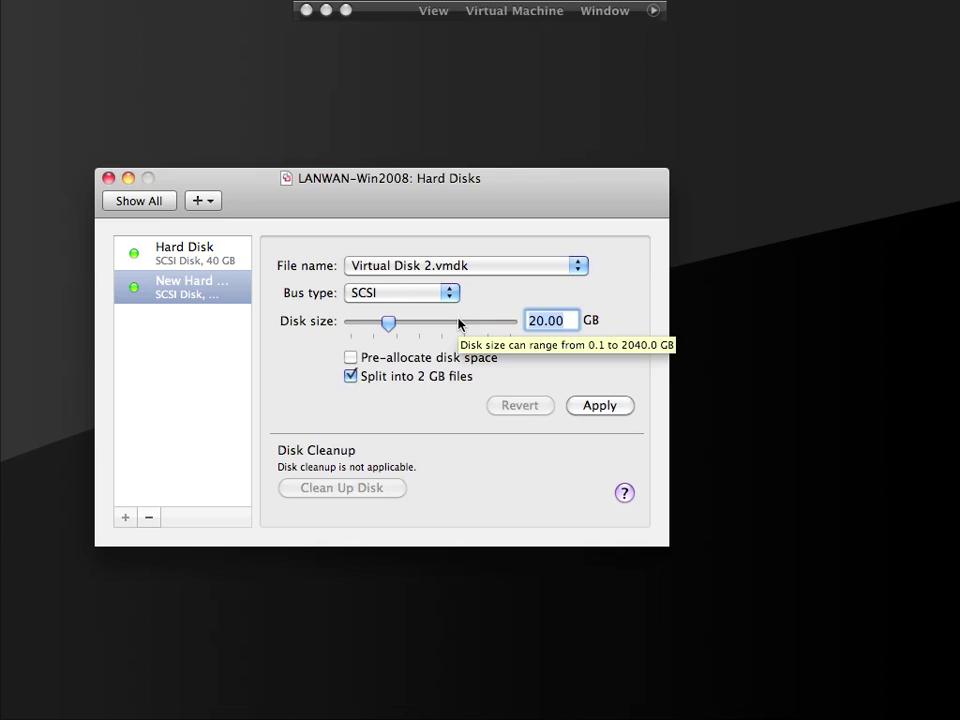
type("1")
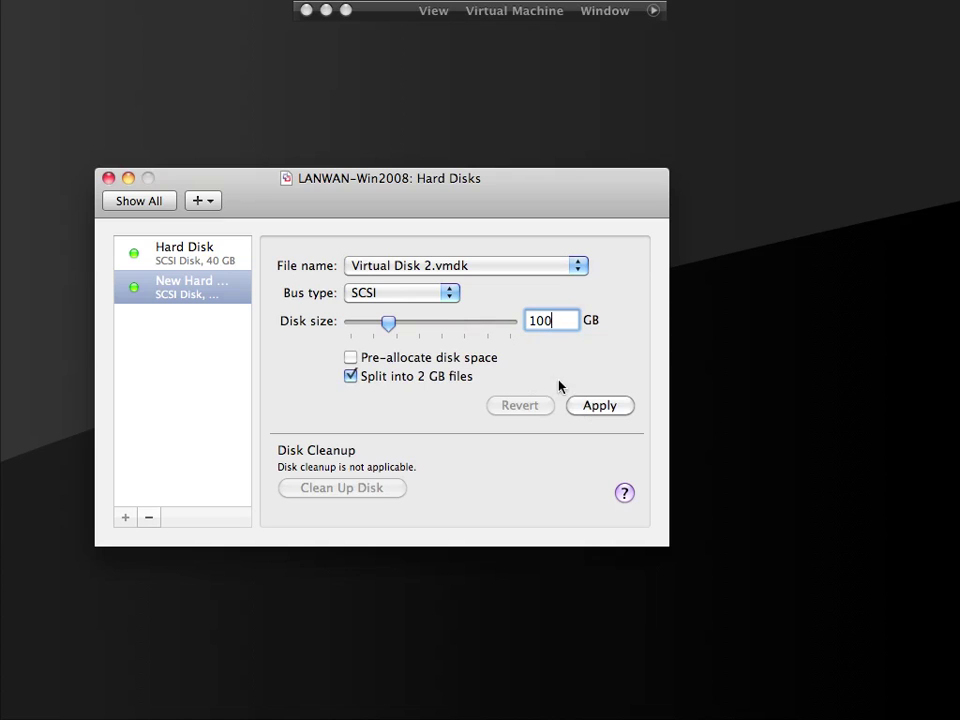
left_click(604, 404)
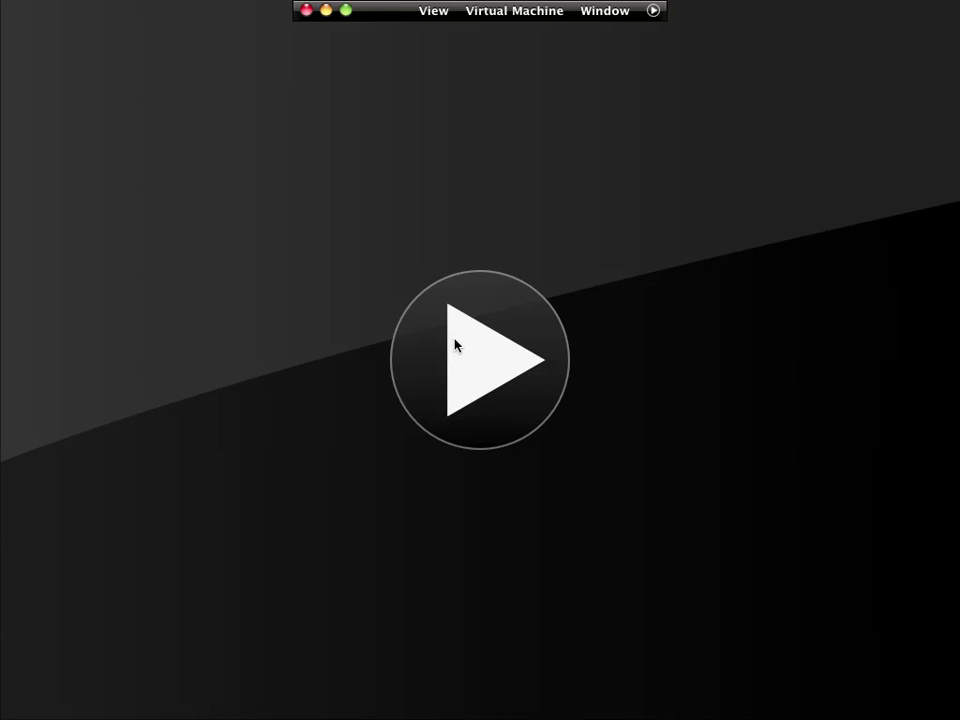
Start the virtual machine and log on to the server as the domain administrator with the account password
left_click(455, 345)
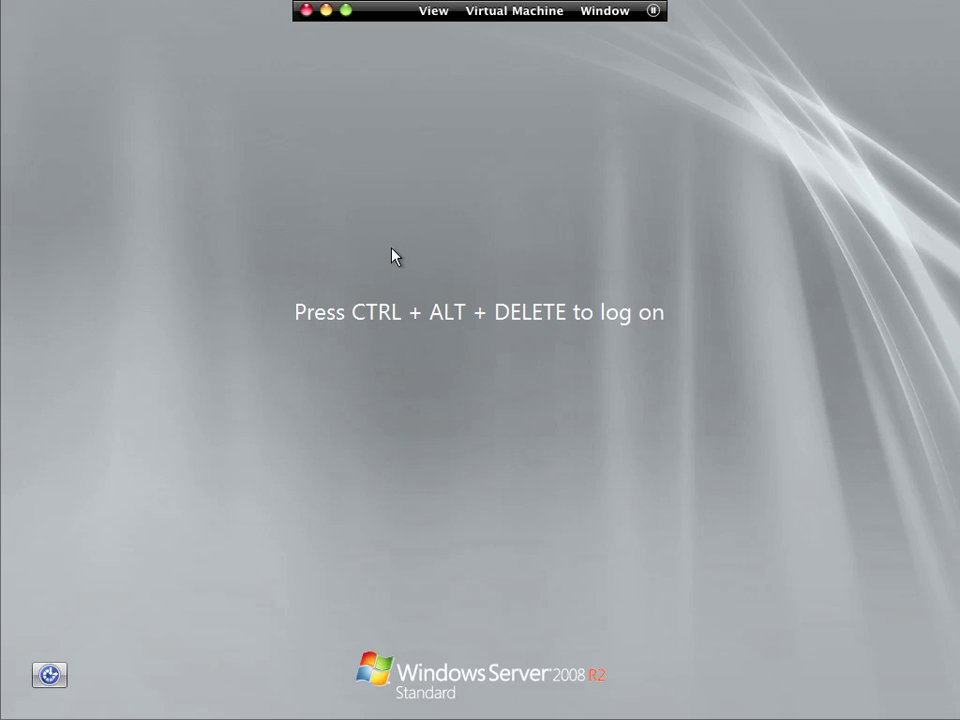
key("ctrl+alt+Delete")
type("••••")
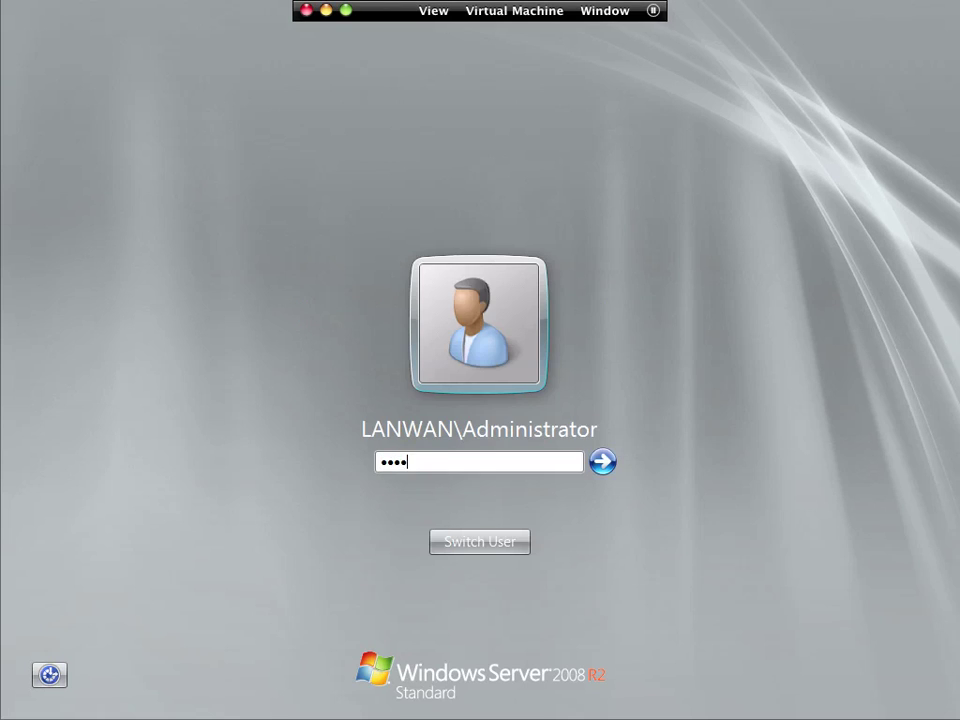
type("••••")
key("Return")
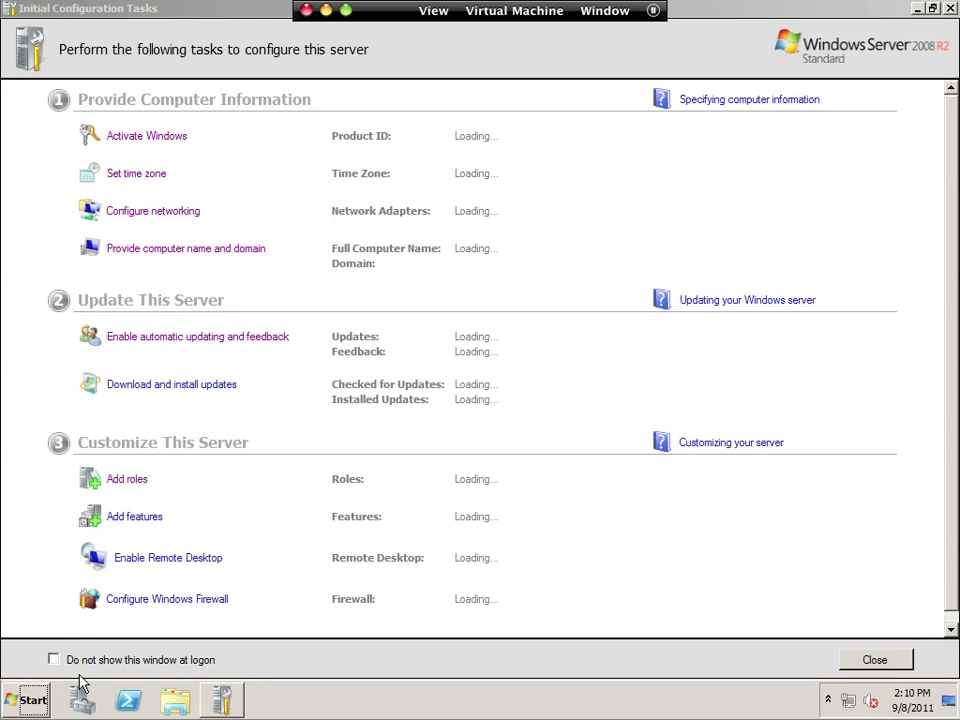
Set Initial Configuration Tasks not to show at logon and close its window
left_click(53, 659)
left_click(878, 662)
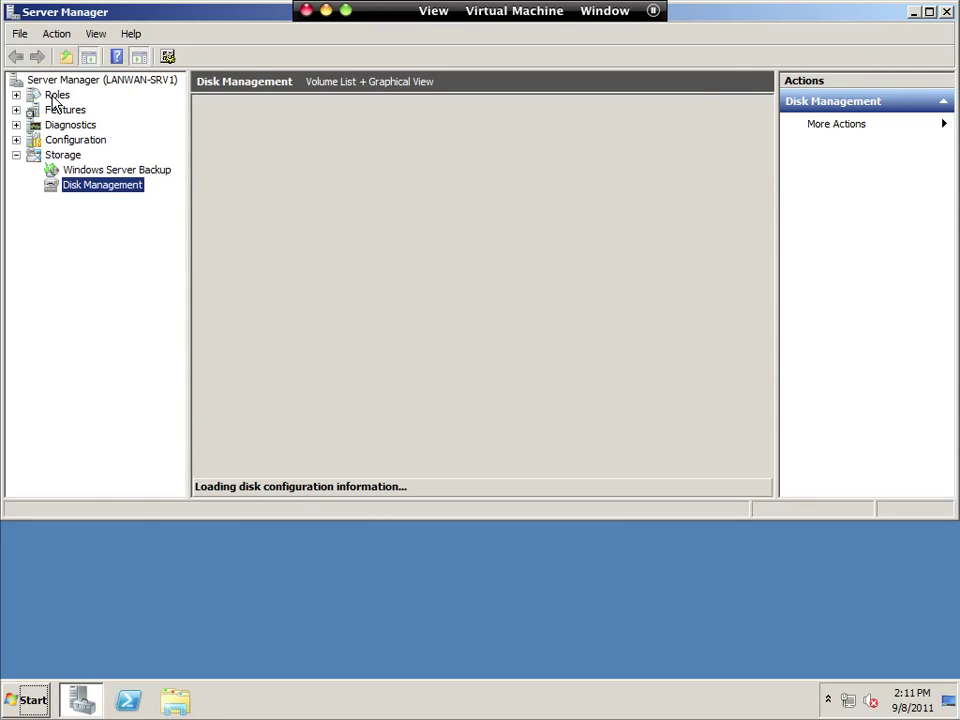
Install the Windows Deployment Services role with the Deployment Server and Transport Server role services
left_click(56, 96)
left_click(16, 95)
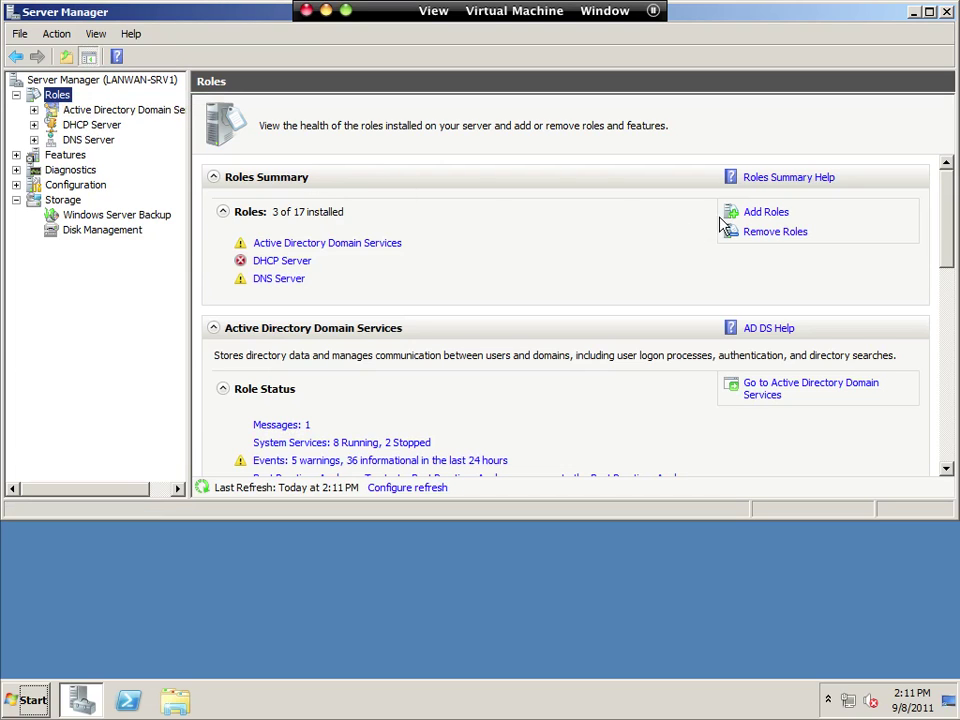
left_click(752, 214)
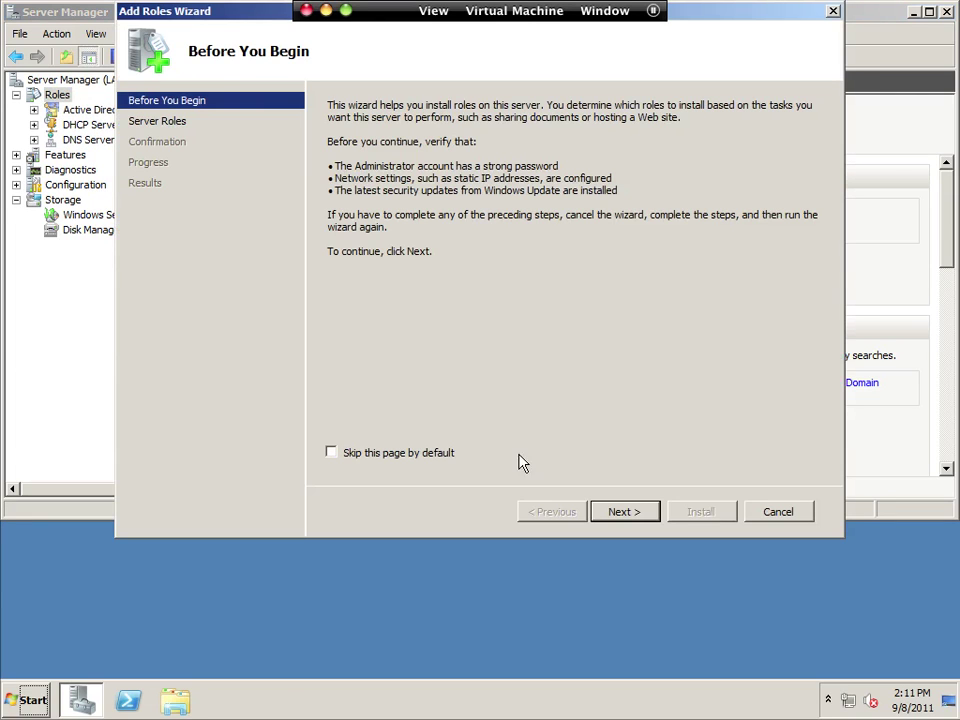
left_click(628, 515)
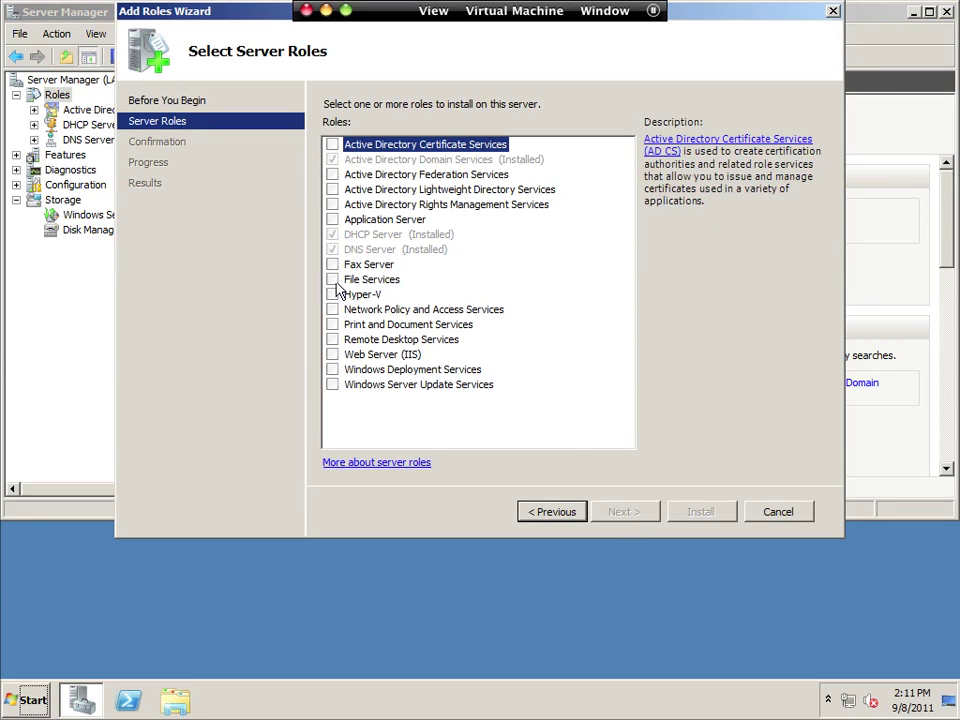
left_click(332, 369)
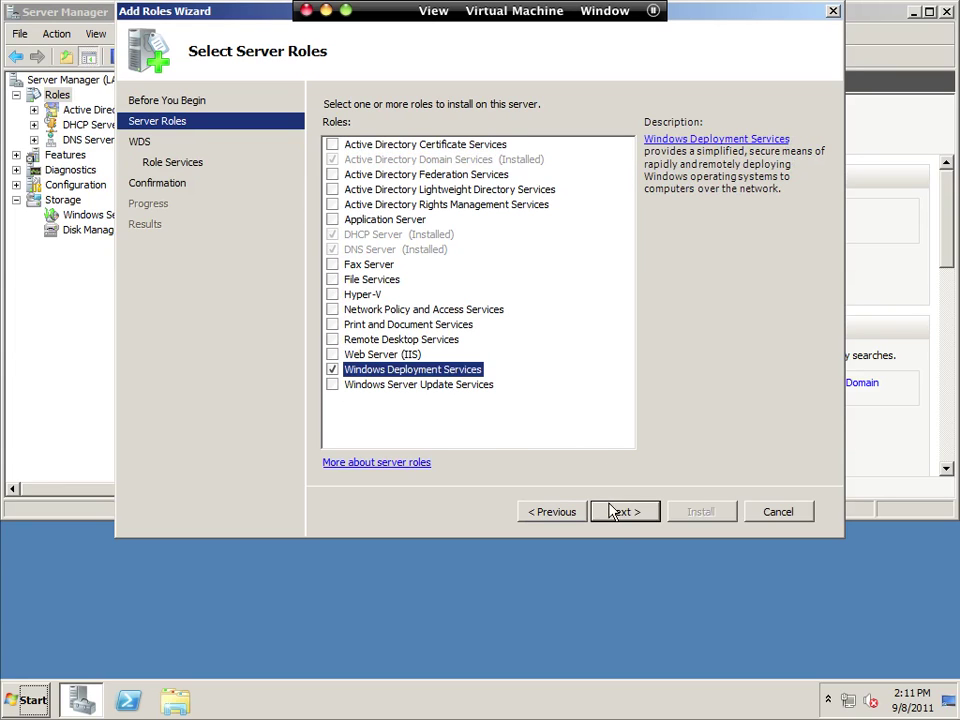
left_click(618, 514)
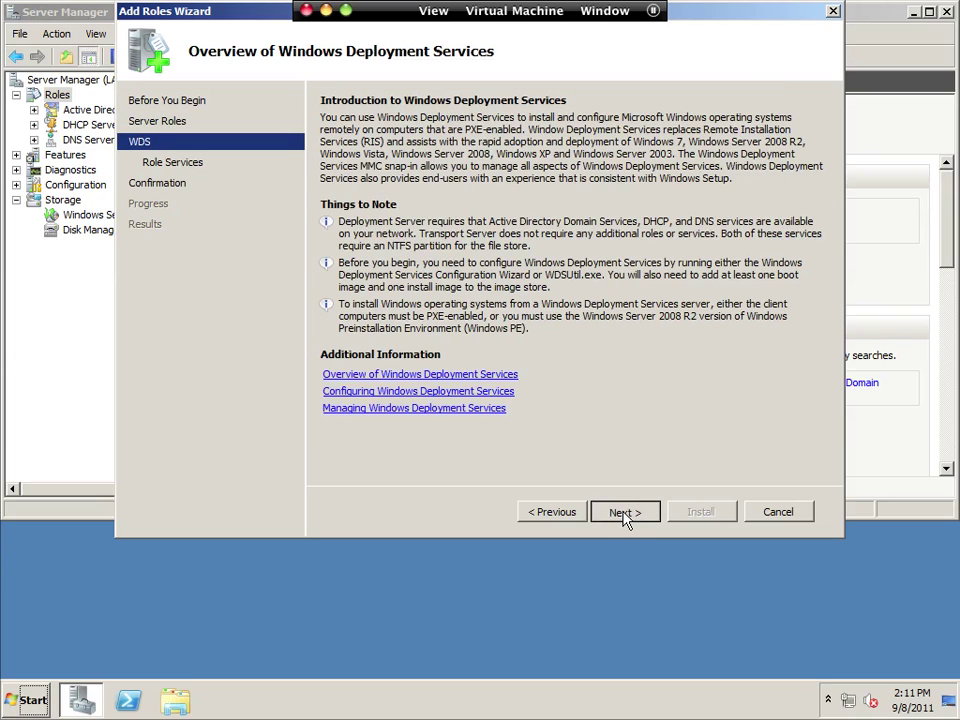
left_click(625, 514)
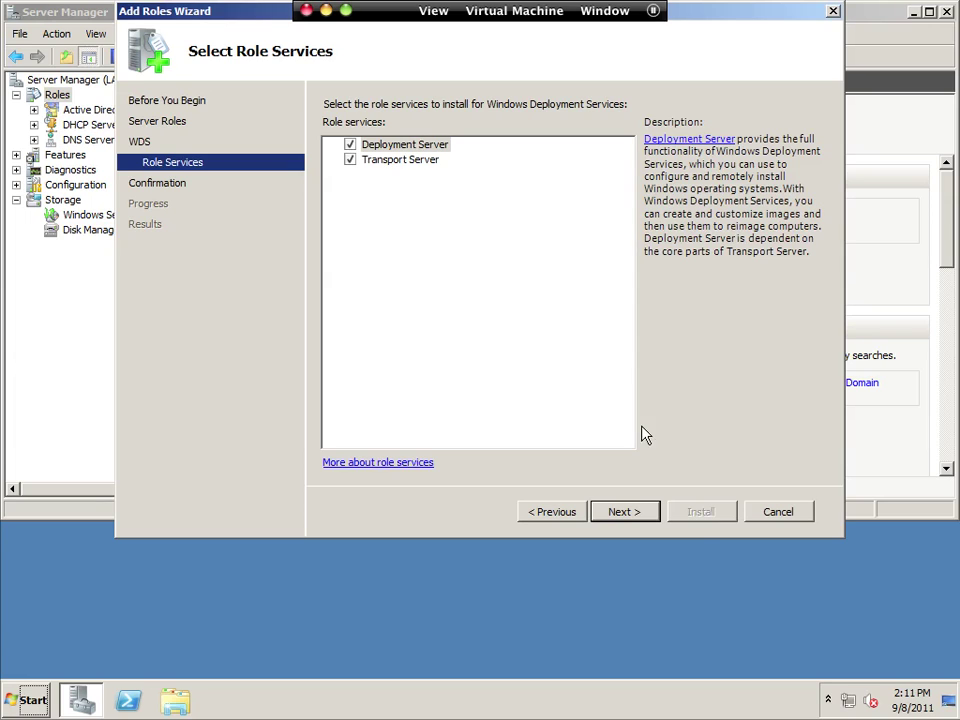
left_click(625, 513)
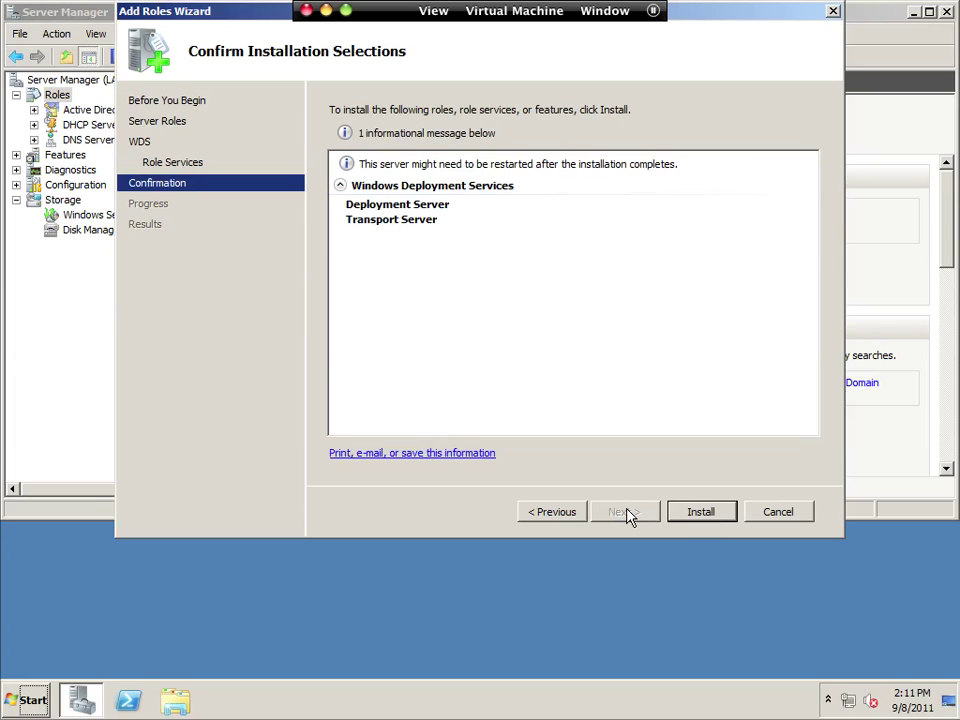
left_click(722, 514)
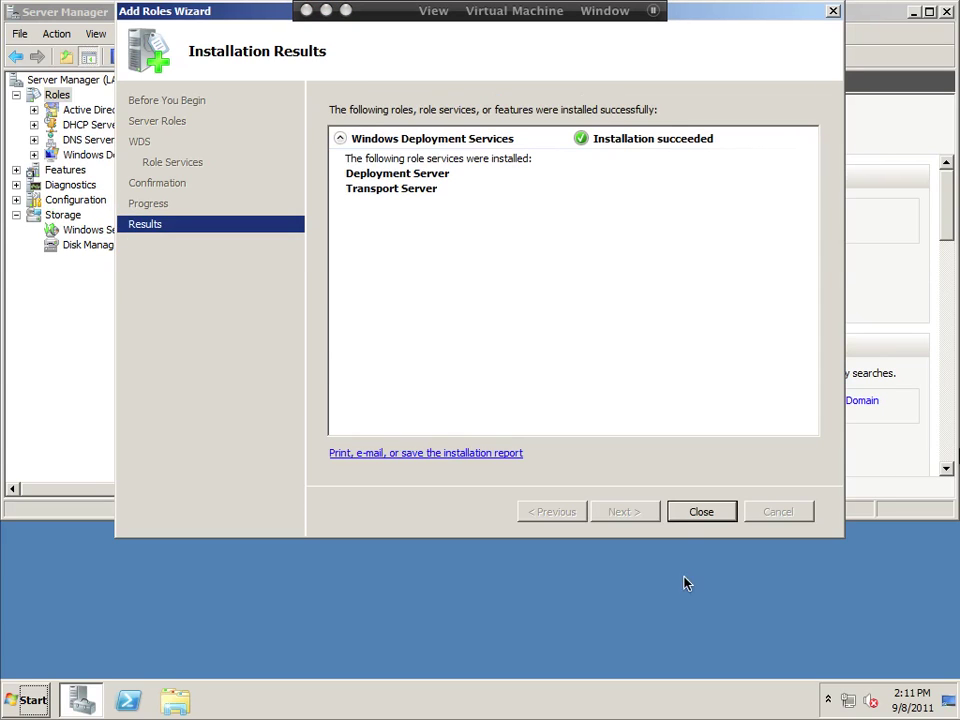
left_click(714, 513)
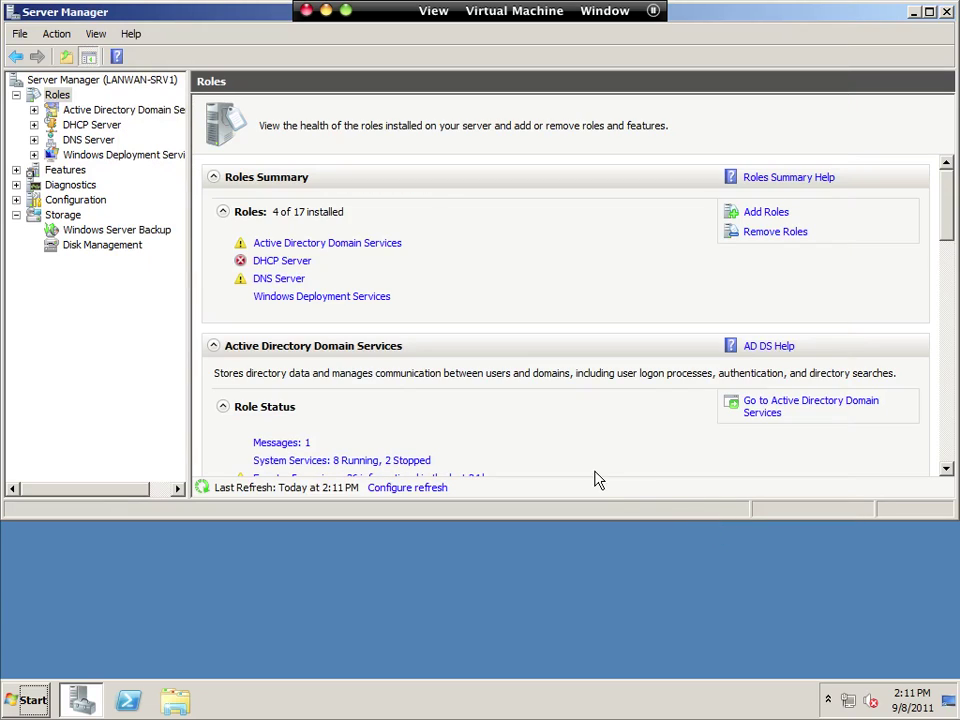
Select LANWAN-SRV1.lanwan.prv under Windows Deployment Services and check its configuration status and available actions
left_click(34, 155)
left_click(52, 170)
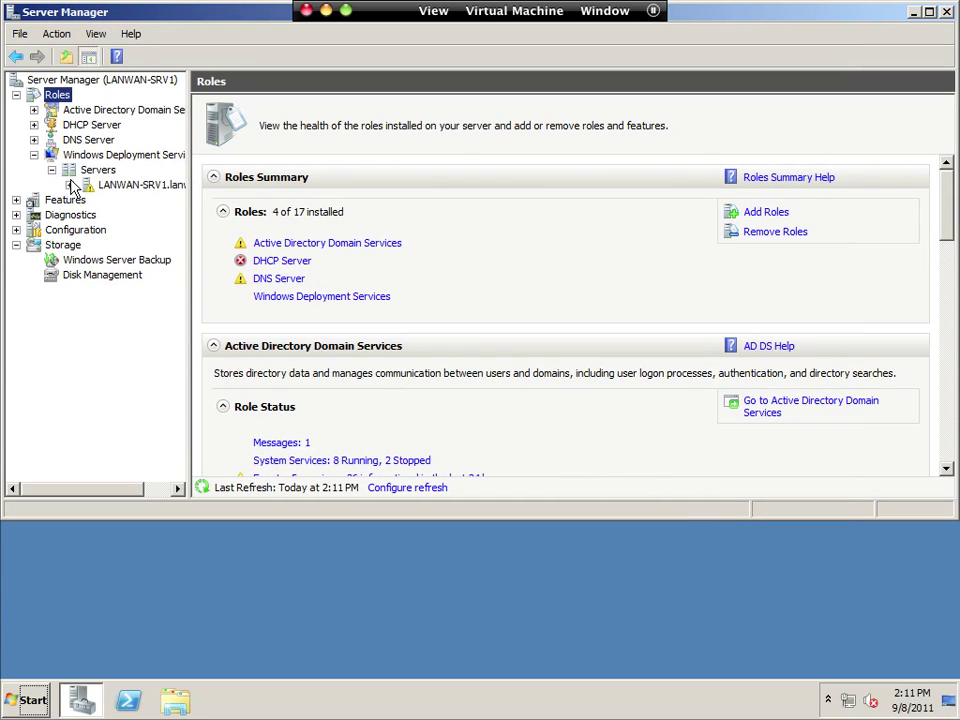
left_click(100, 186)
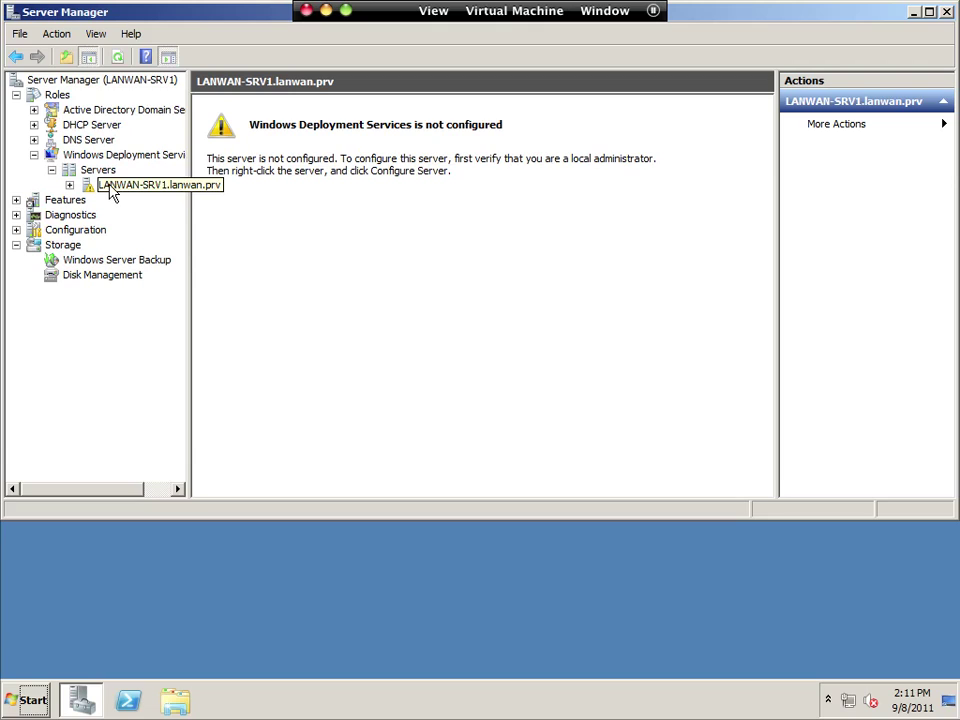
right_click(112, 193)
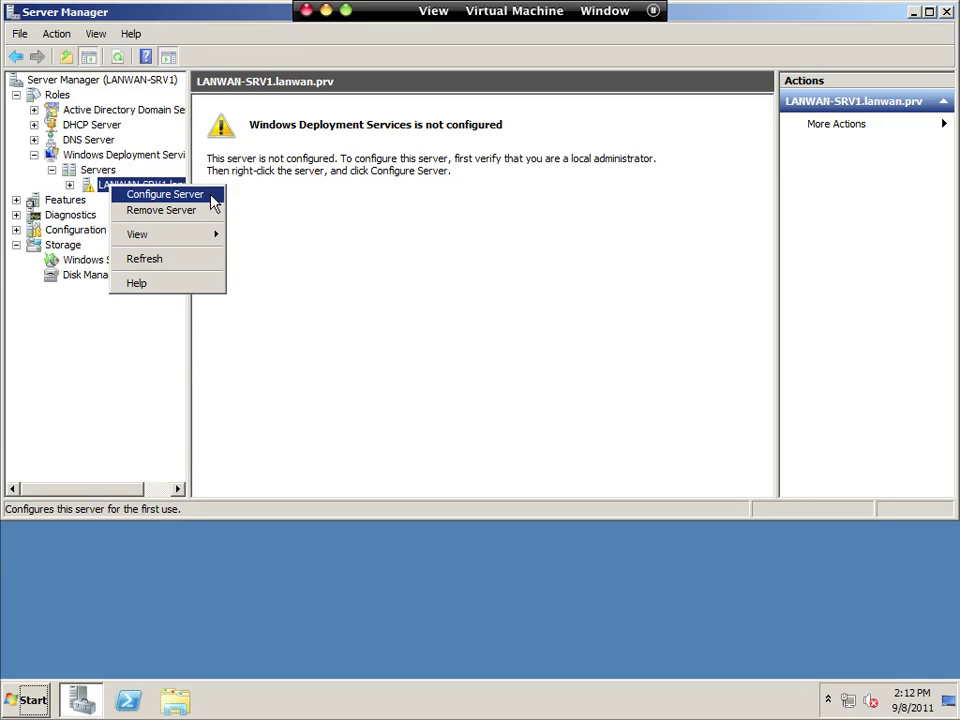
Initialize the new 100 GB Disk 1 in Disk Management
left_click(85, 276)
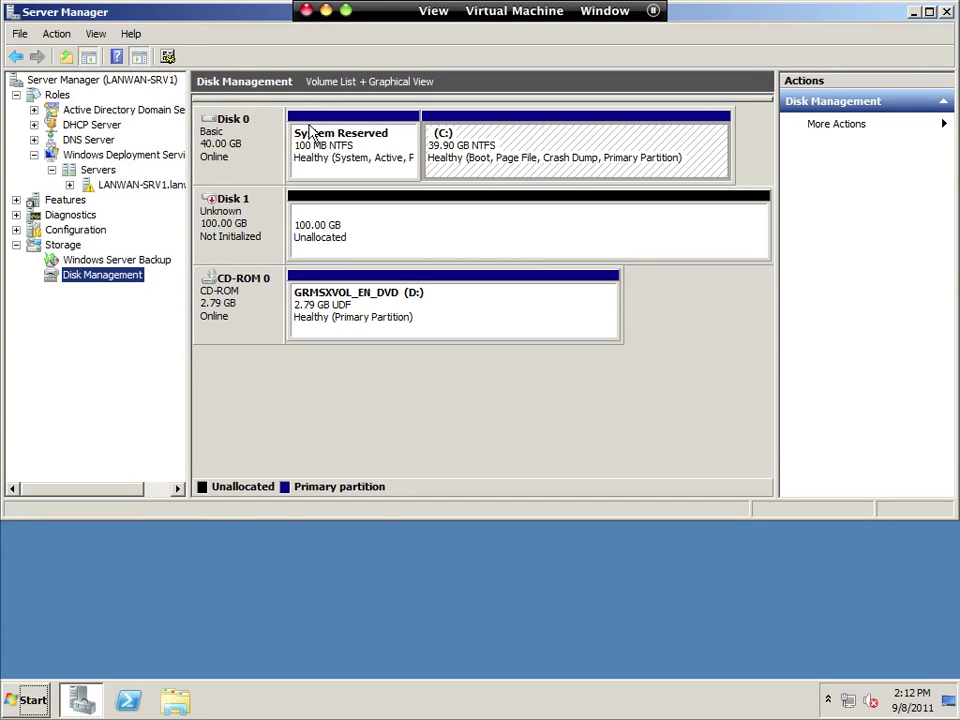
left_click_drag(311, 97, 326, 255)
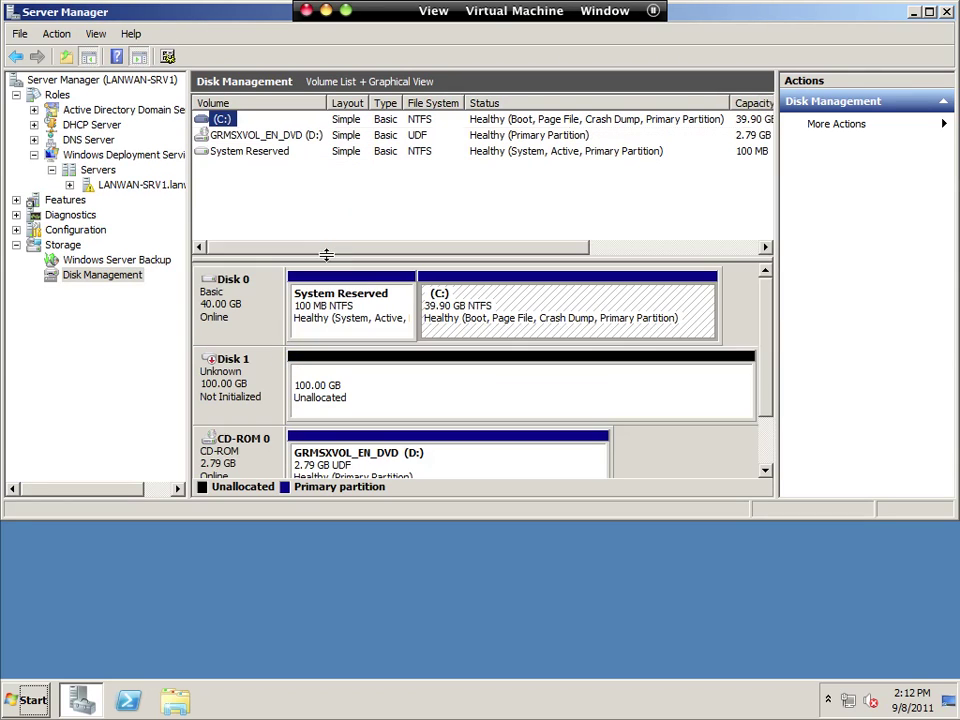
left_click(248, 386)
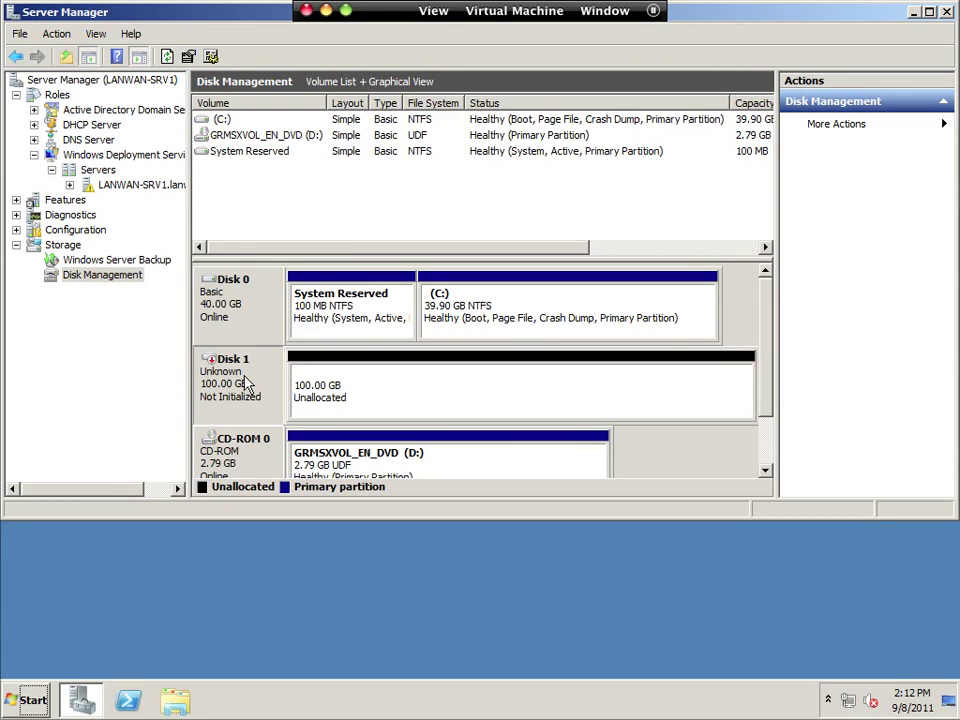
right_click(247, 382)
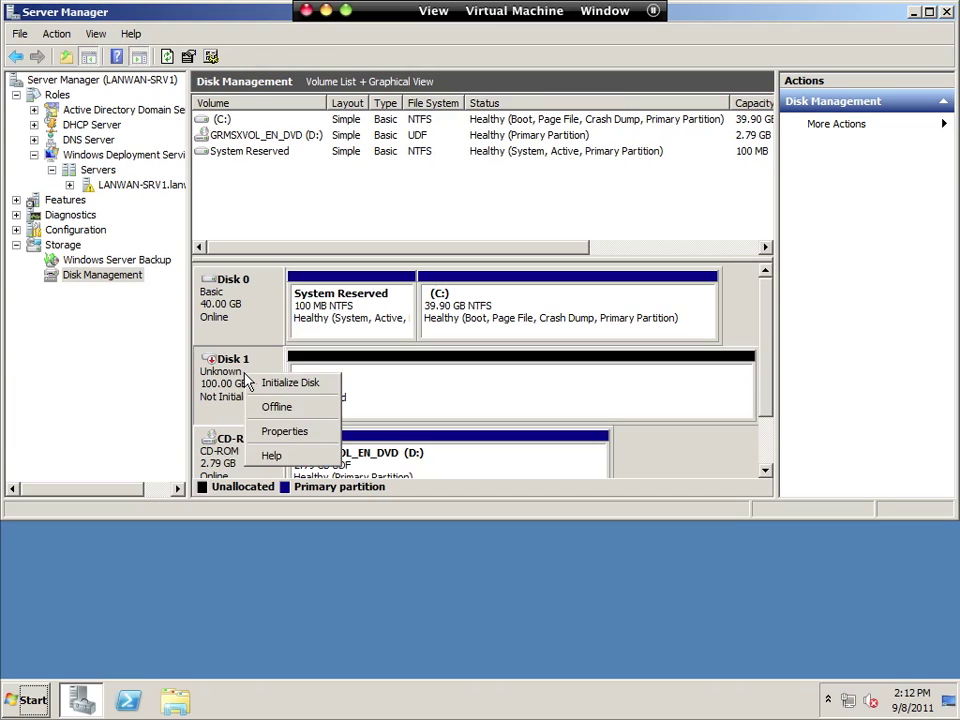
right_click(377, 373)
left_click(366, 358)
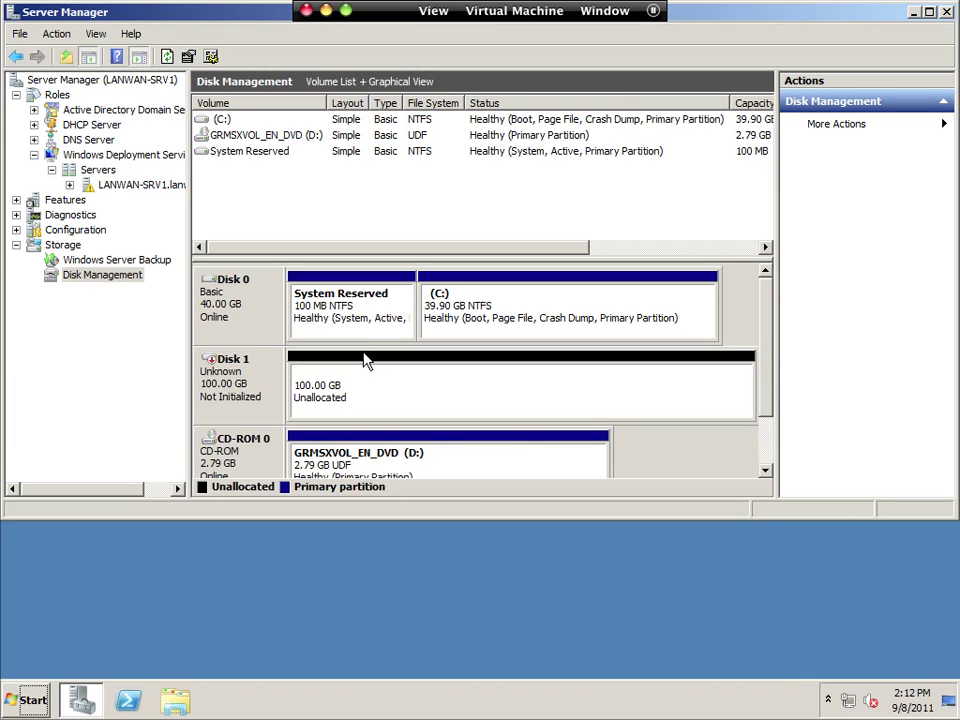
right_click(366, 360)
left_click(197, 388)
right_click(249, 377)
left_click(287, 379)
left_click(540, 379)
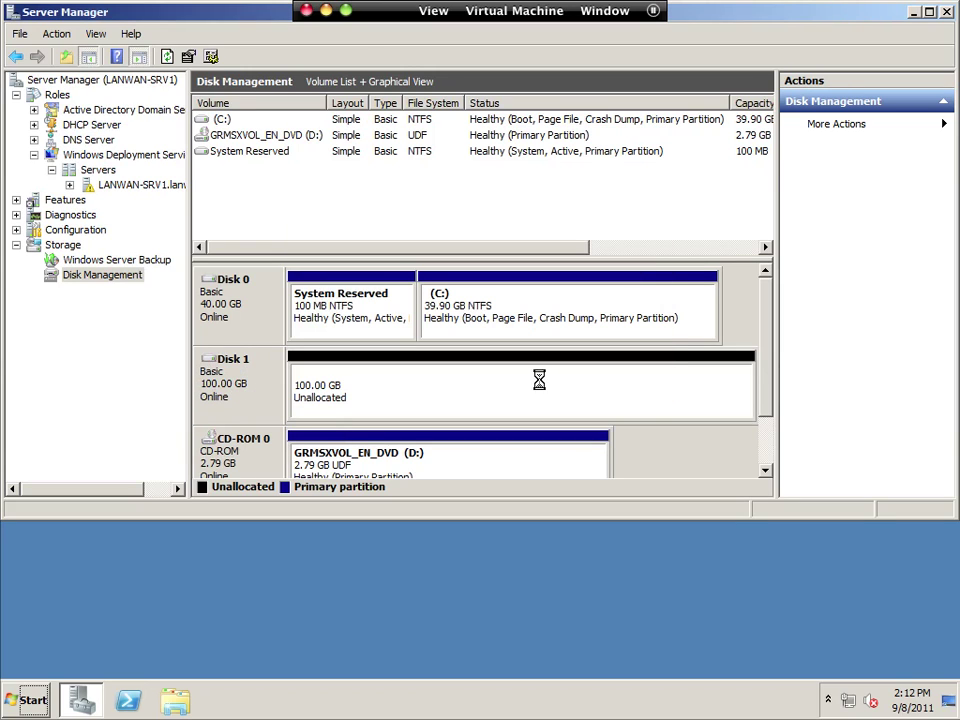
Create a simple volume on Disk 1 with drive letter E, quick-formatted as NTFS and labelled WDS-DATA
right_click(392, 365)
left_click(424, 367)
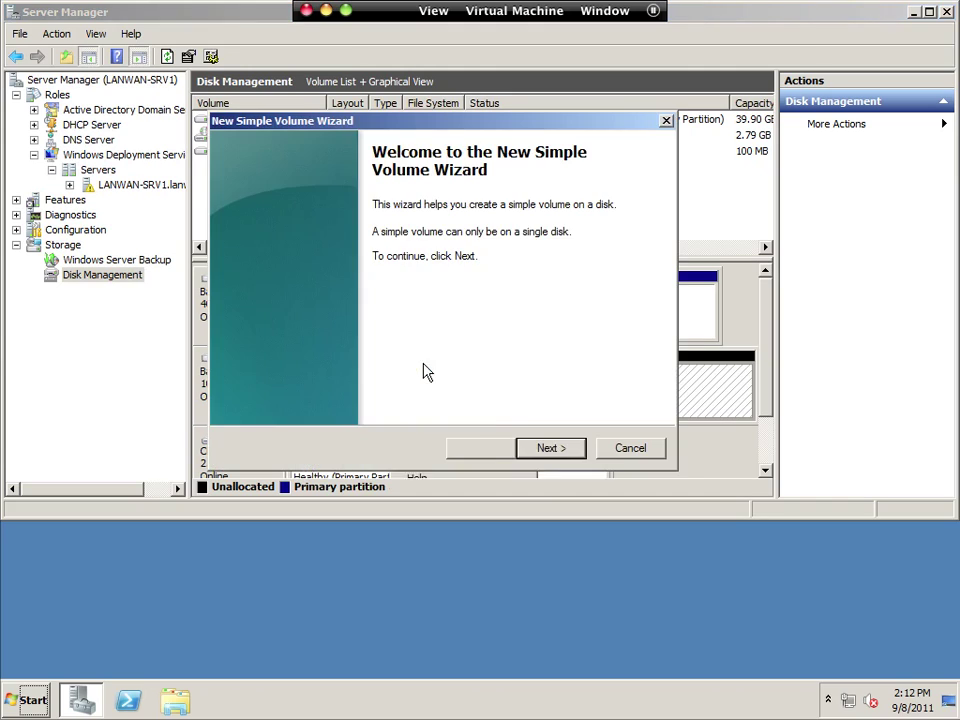
left_click(550, 450)
left_click(552, 450)
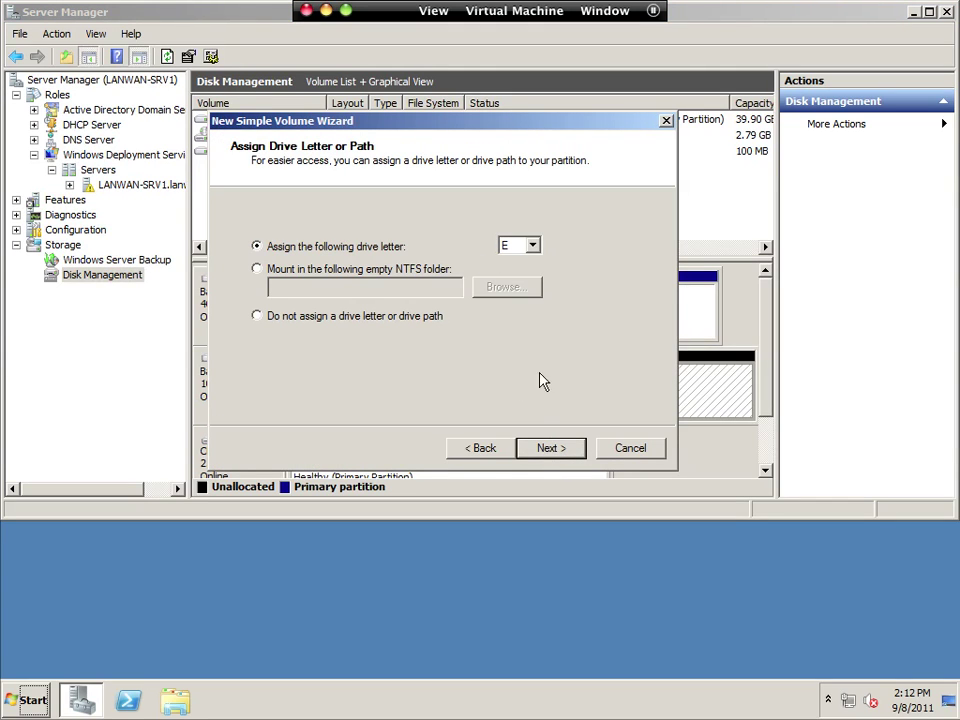
left_click(561, 450)
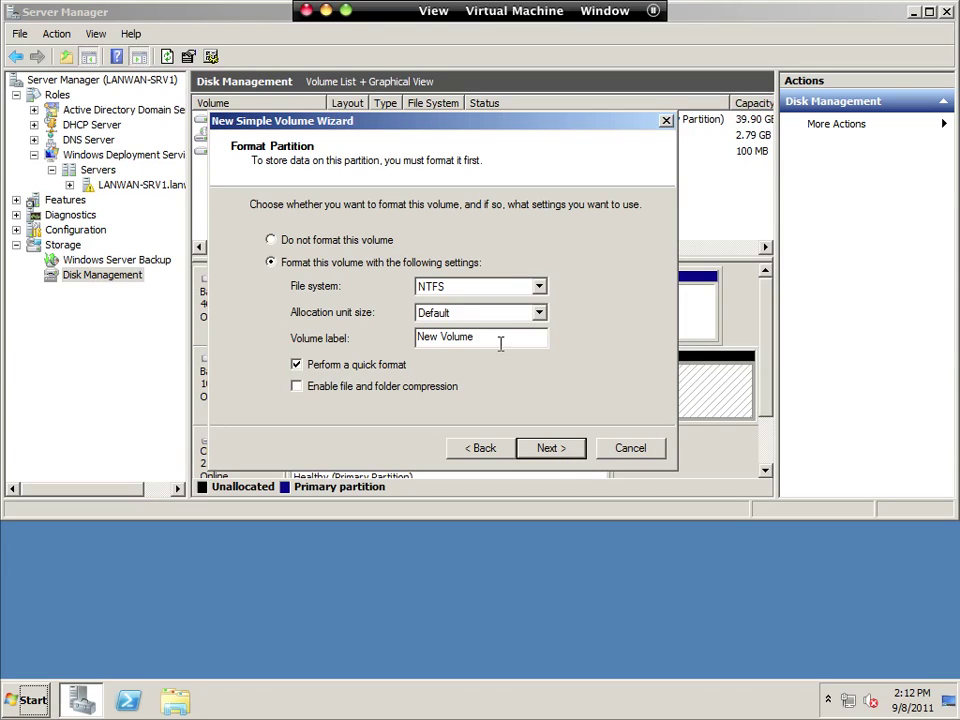
left_click_drag(499, 343, 350, 340)
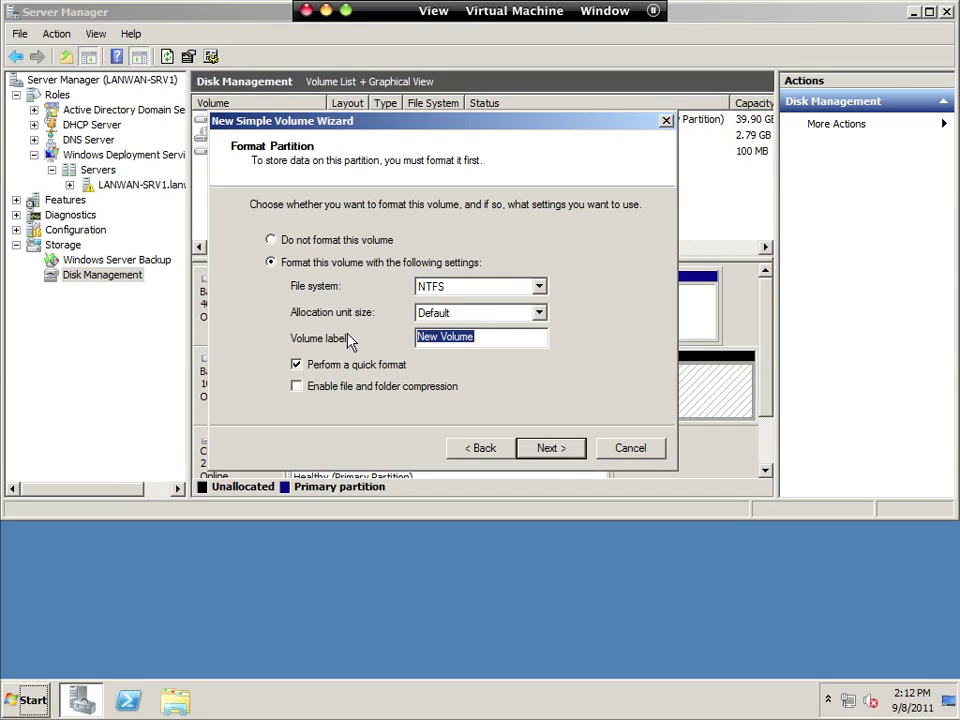
type("WDS-DATA")
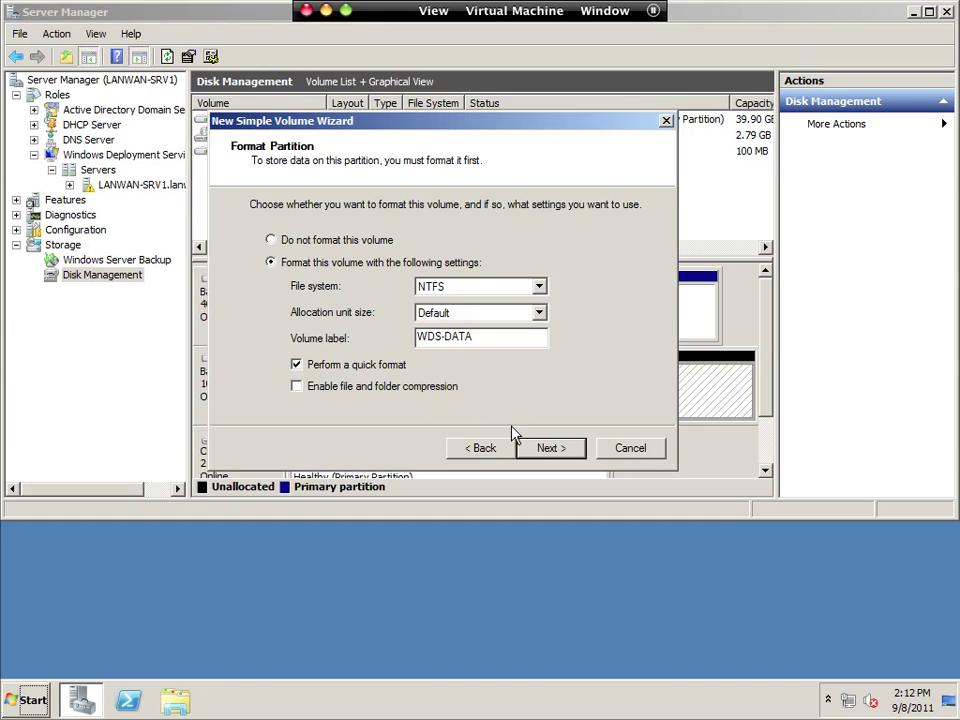
left_click(556, 450)
left_click(556, 450)
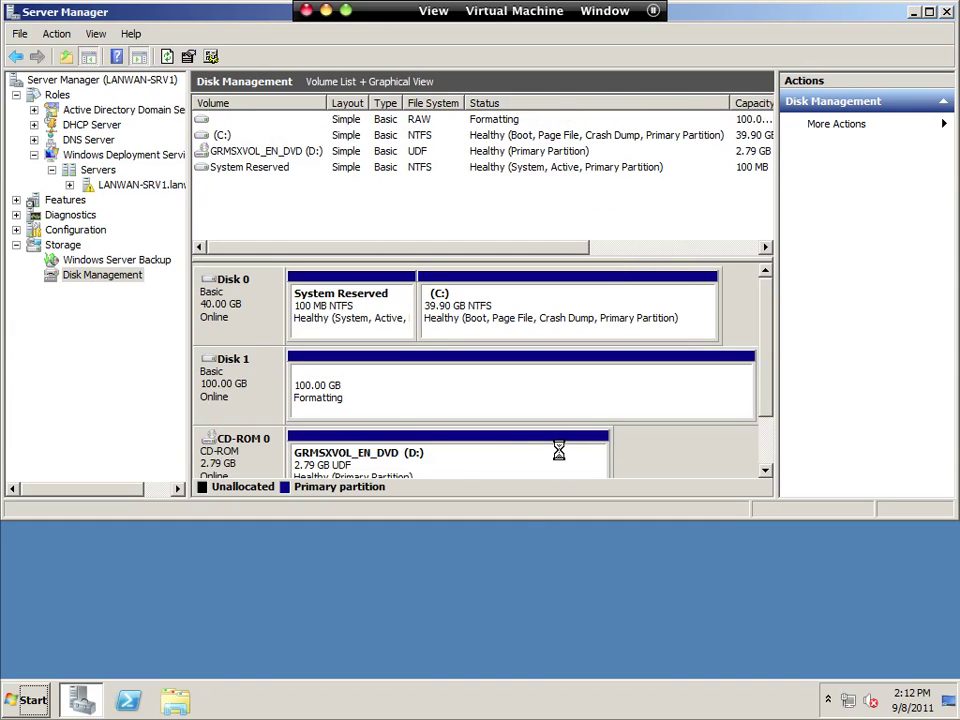
Convert both Disk 0 and Disk 1 from basic to dynamic disks, accepting the boot restriction
right_click(258, 390)
left_click(324, 468)
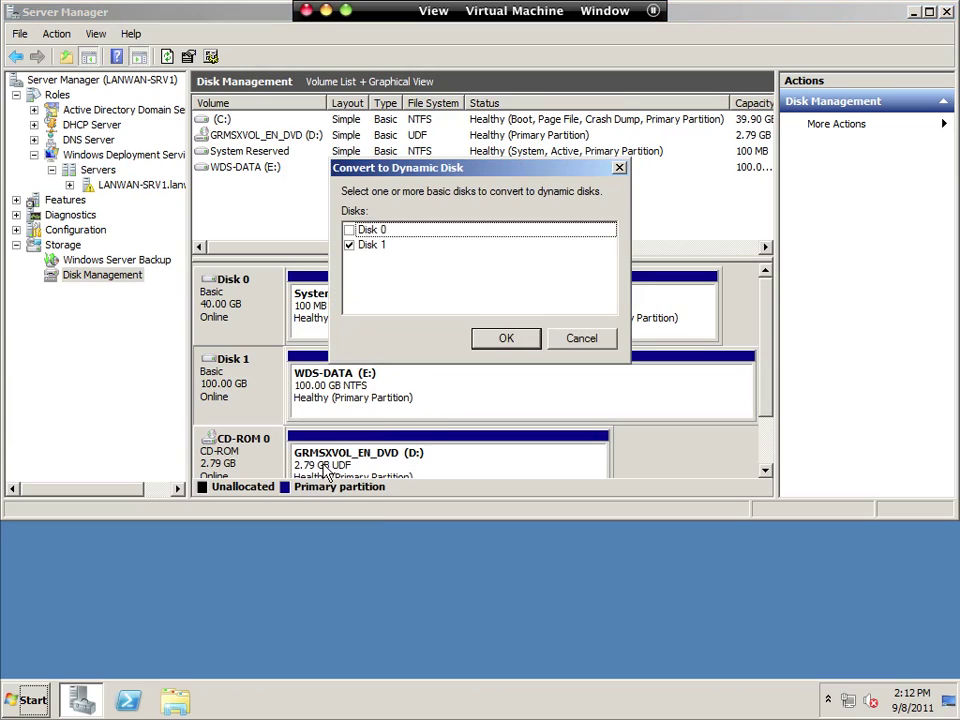
left_click(351, 231)
left_click(510, 340)
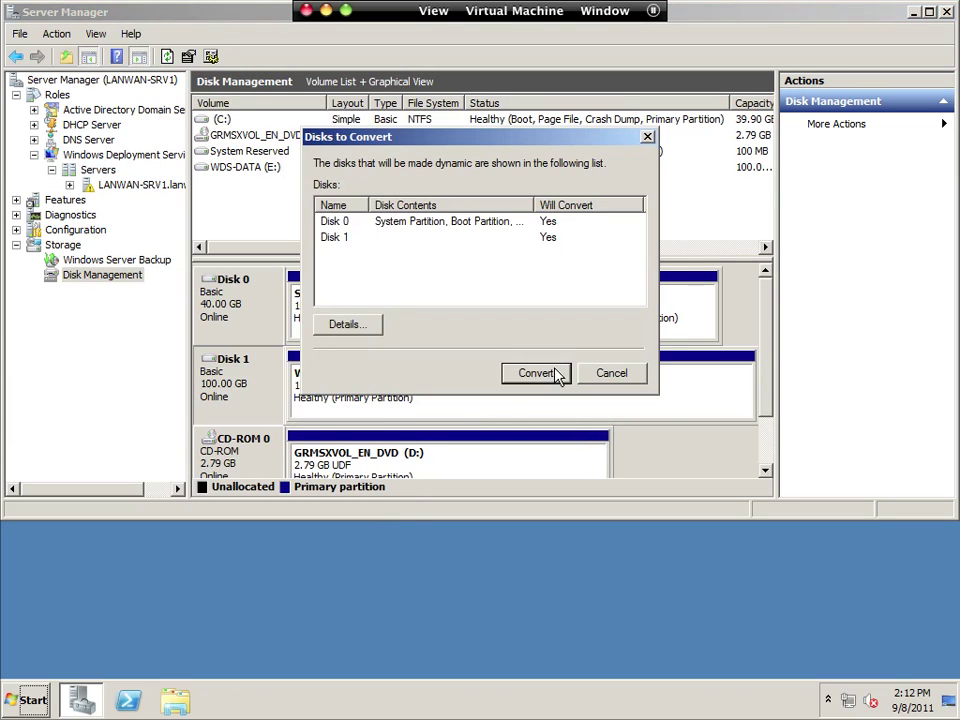
left_click(553, 374)
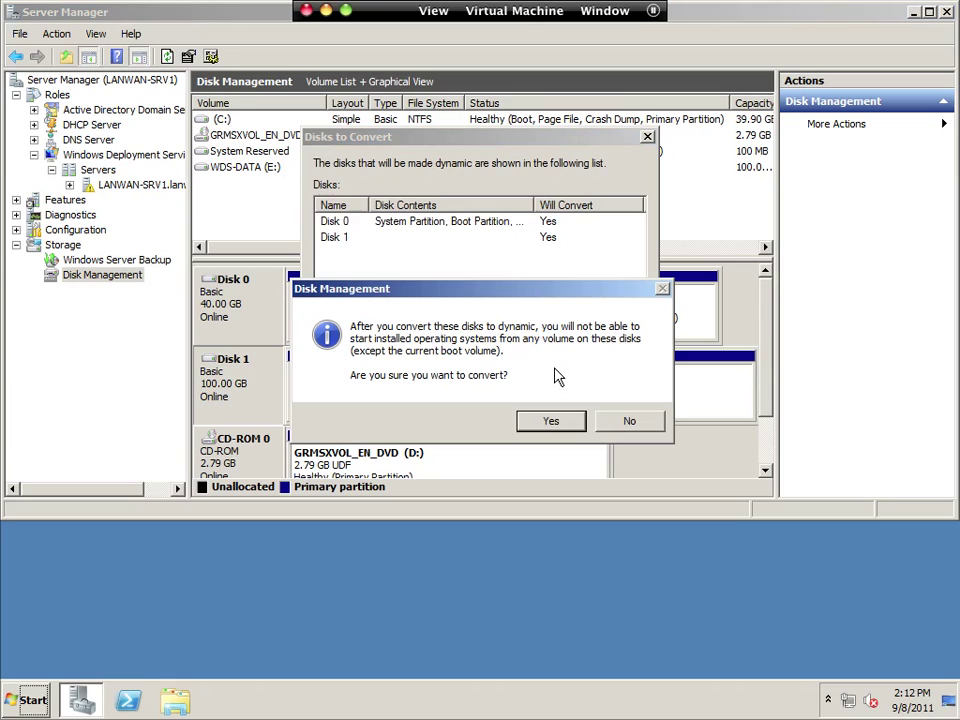
left_click(548, 424)
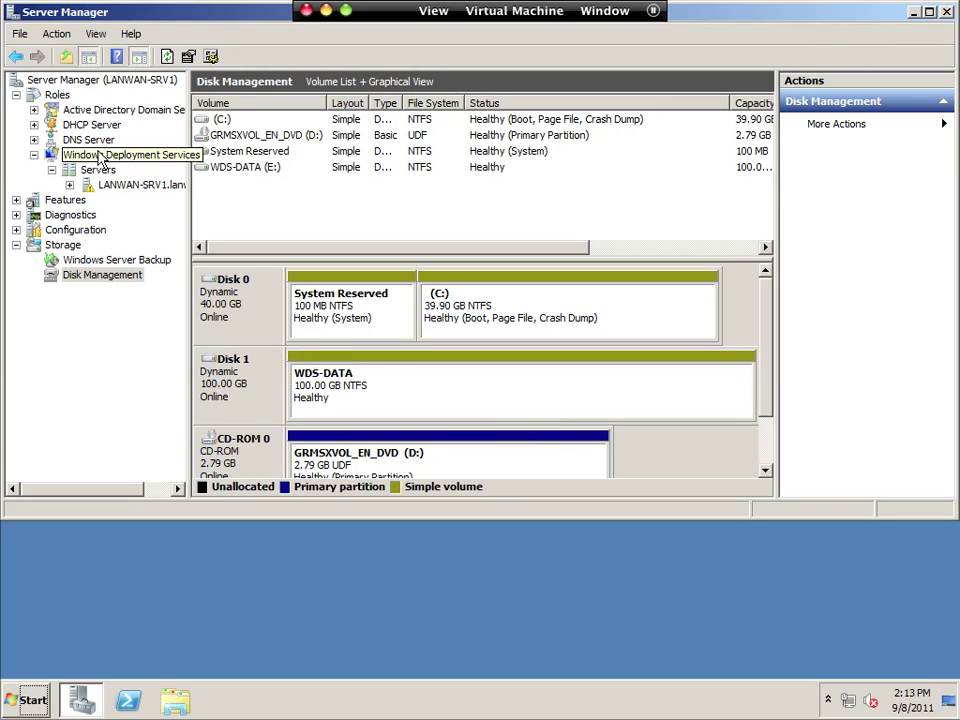
Start configuring the WDS server LANWAN-SRV1.lanwan.prv and set the remote installation folder path to E:\RemoteInstall
left_click(131, 187)
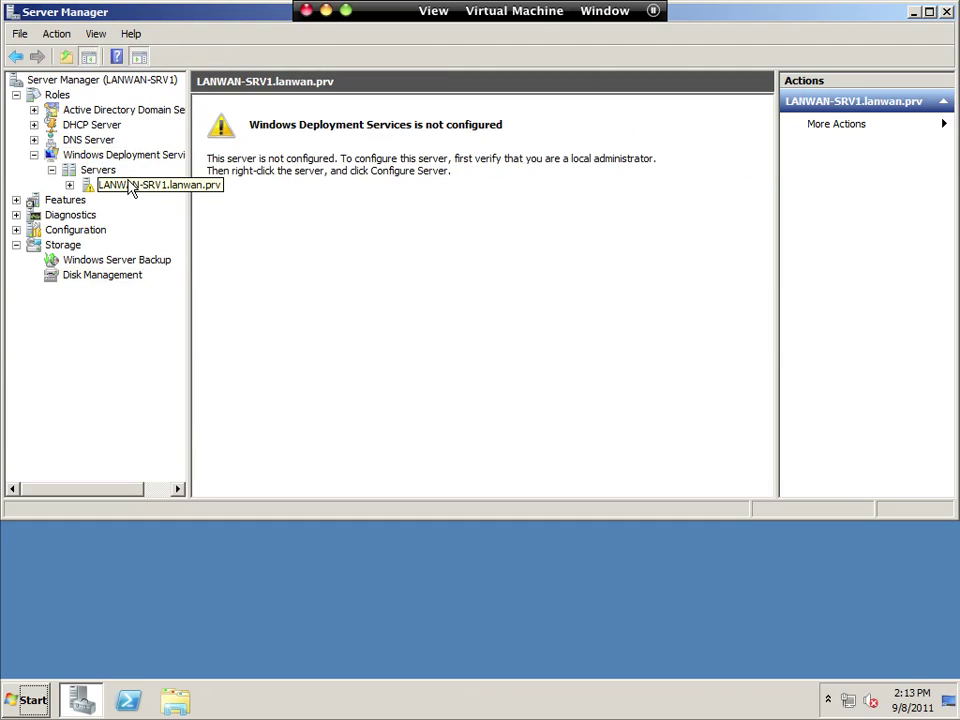
right_click(141, 193)
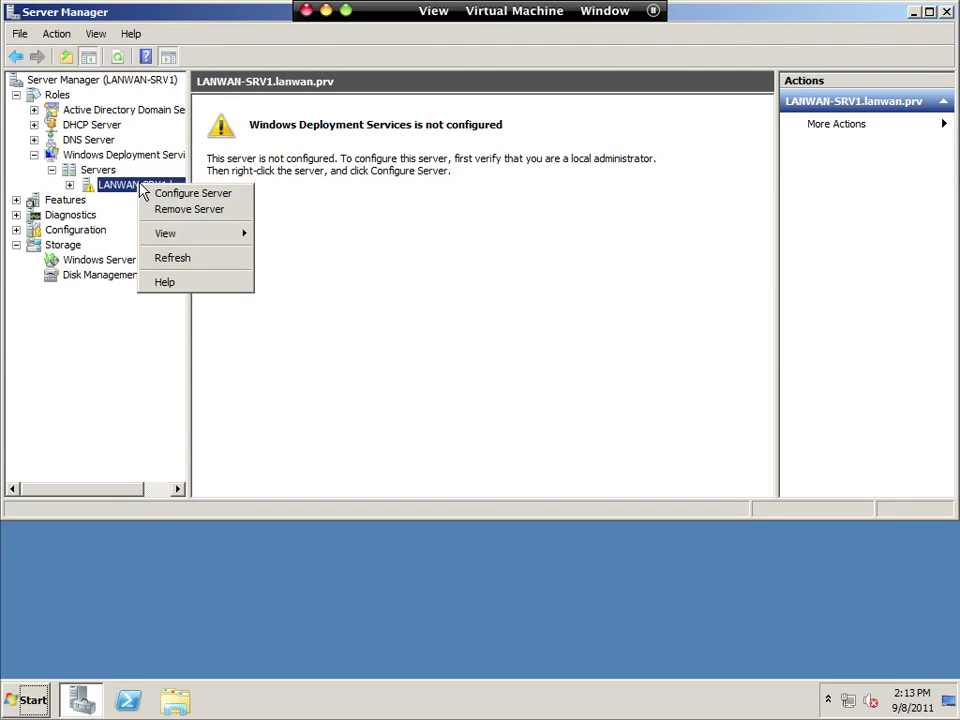
left_click(180, 194)
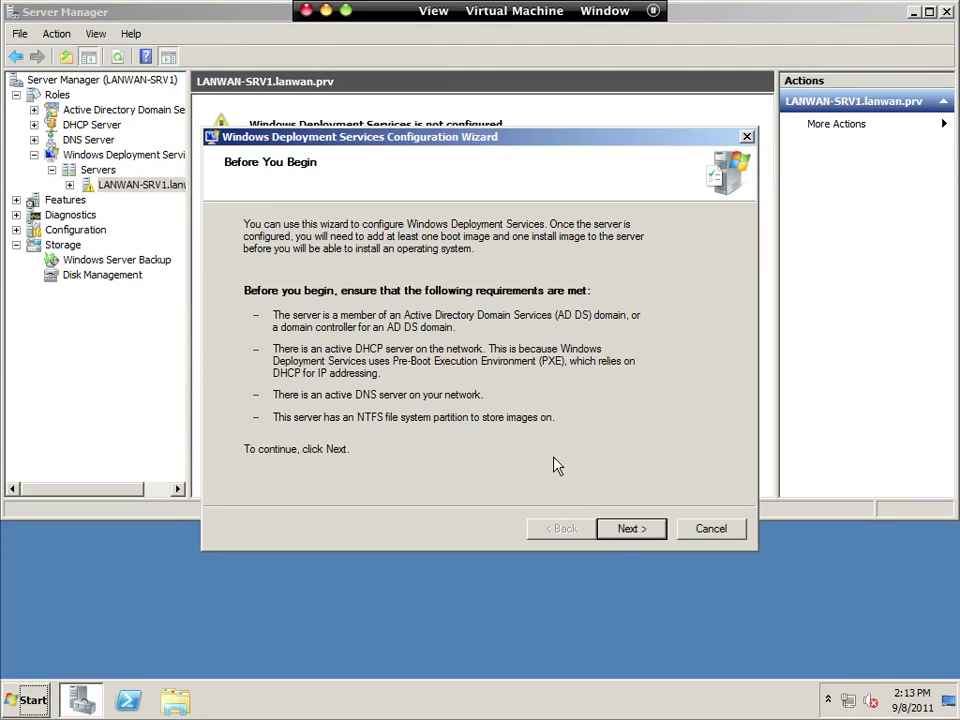
left_click(634, 529)
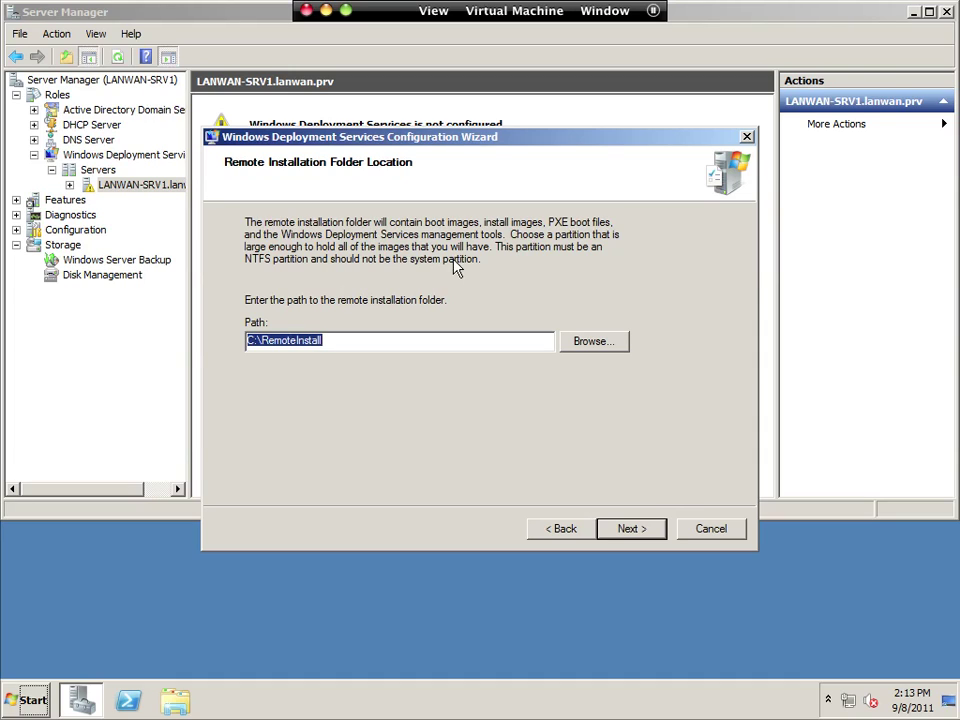
left_click(253, 341)
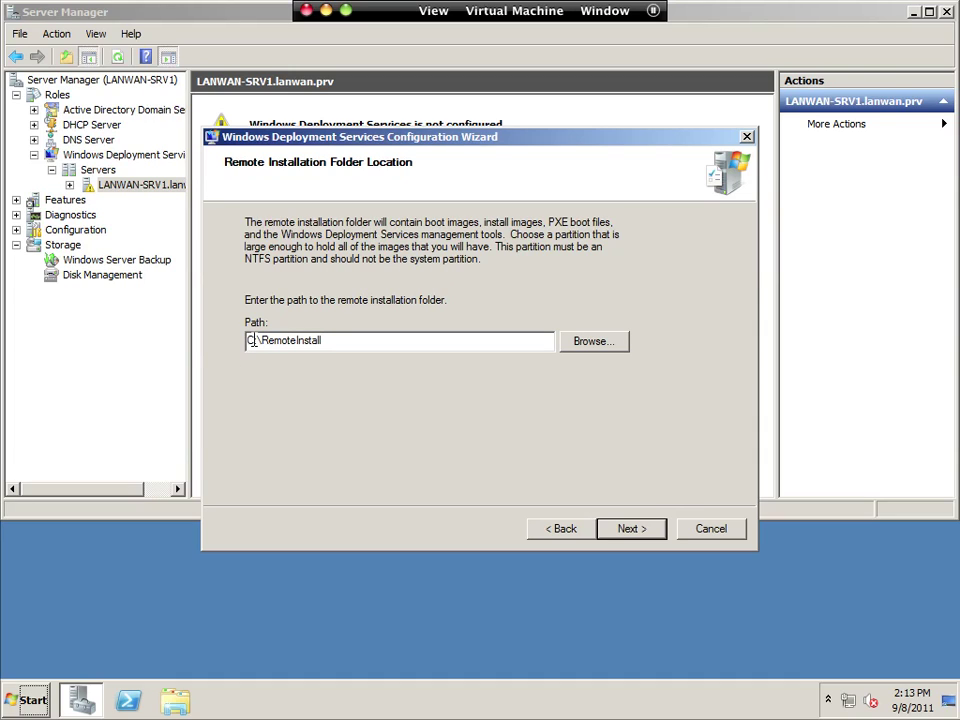
key("BackSpace")
type("E")
left_click(636, 529)
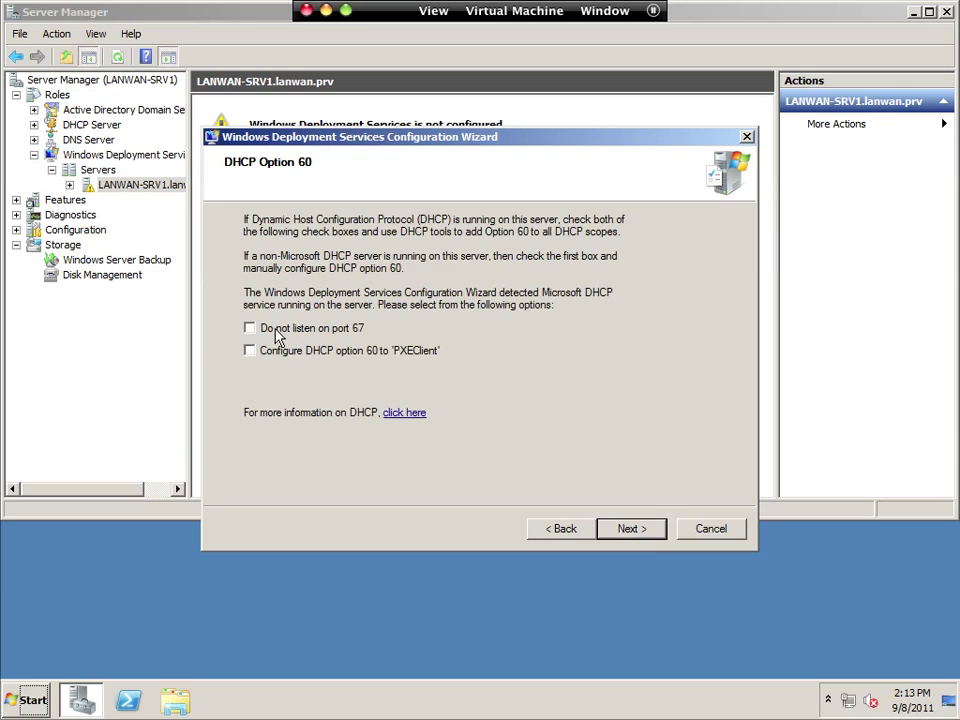
Enable not listening on port 67 and DHCP option 60 'PXEClient', and have the PXE server respond to all known and unknown client computers
left_click(276, 333)
left_click(282, 351)
left_click(640, 536)
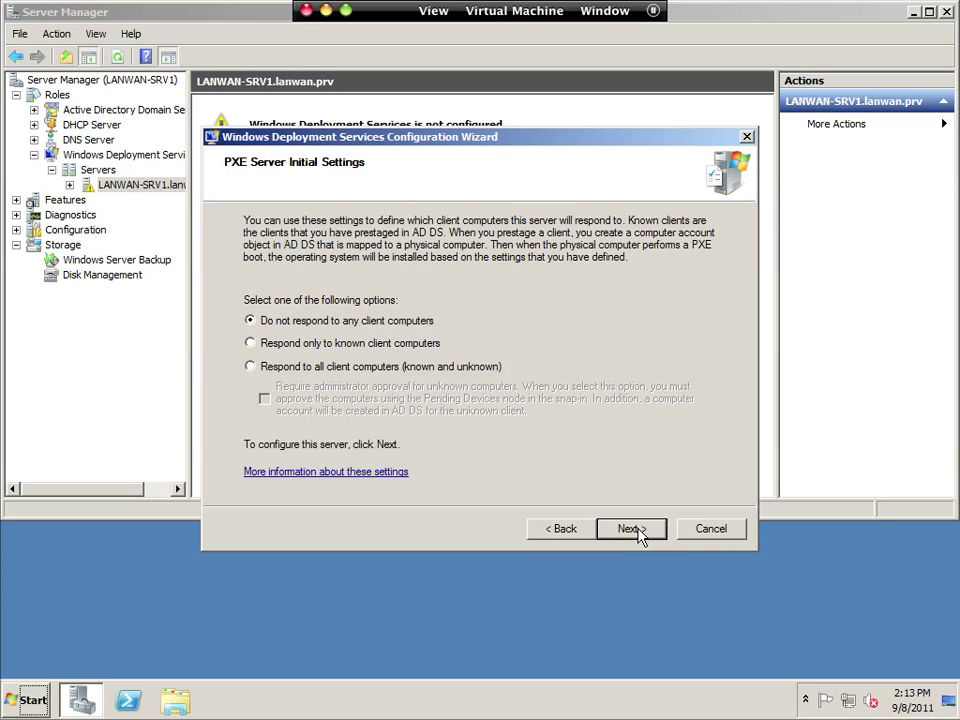
left_click(251, 367)
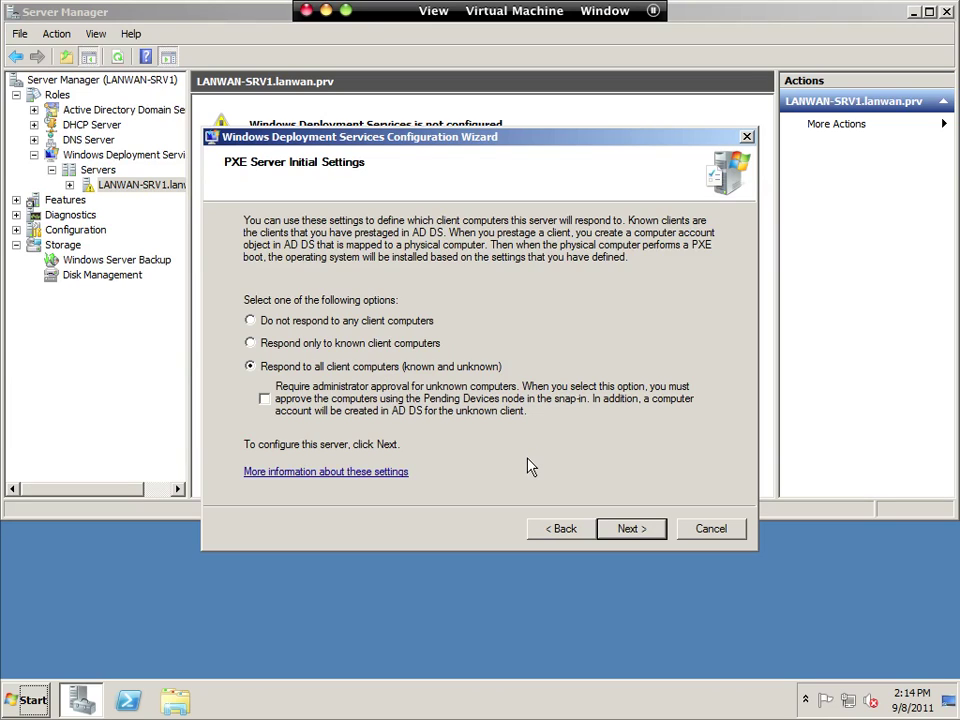
left_click(633, 529)
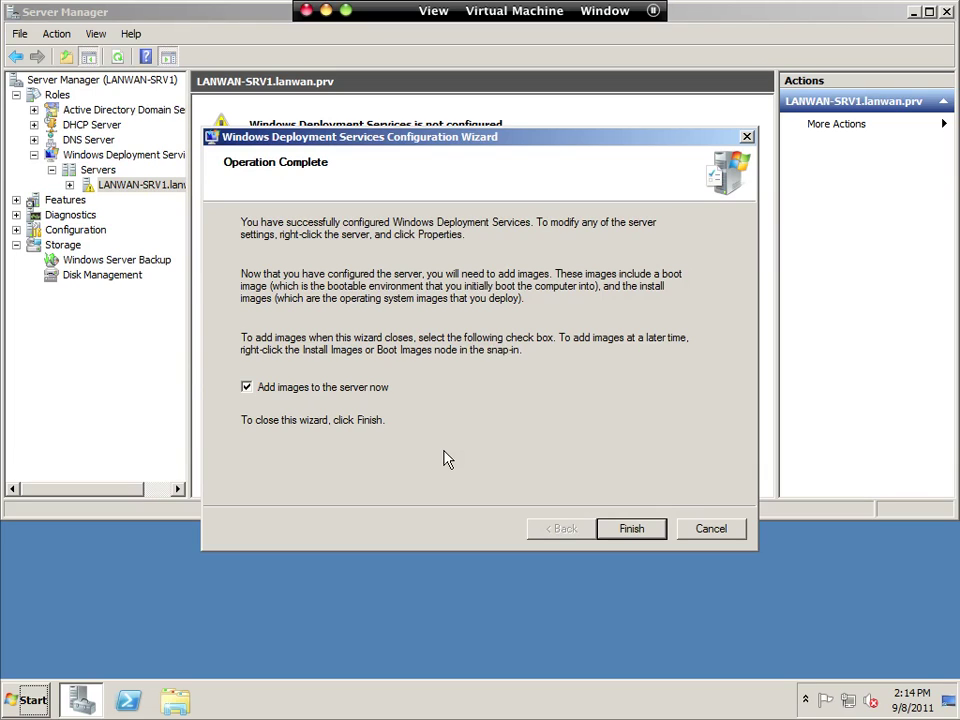
Mount Windows_7_enterprise_x64.iso in the virtual machine's CD/DVD drive and dismiss the AutoPlay window
left_click(496, 16)
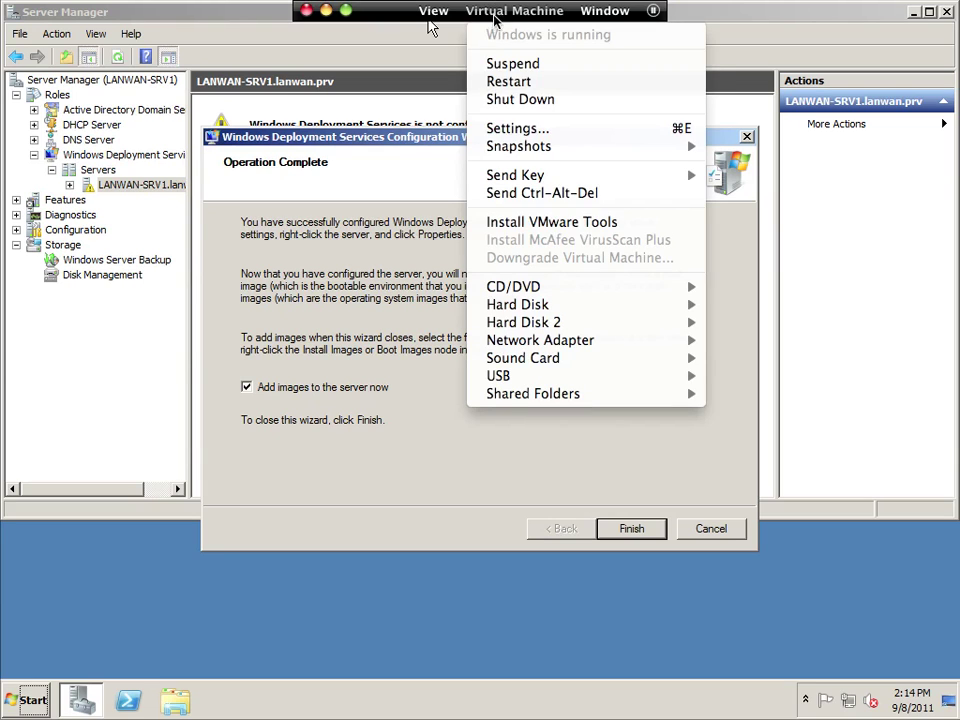
mouse_move(543, 289)
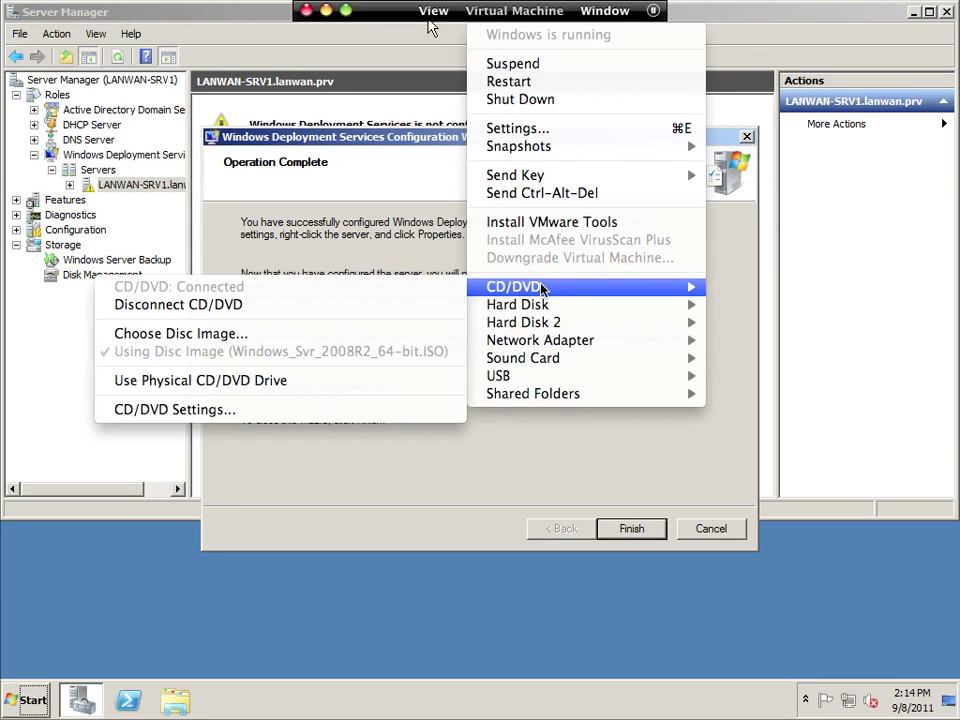
left_click(309, 336)
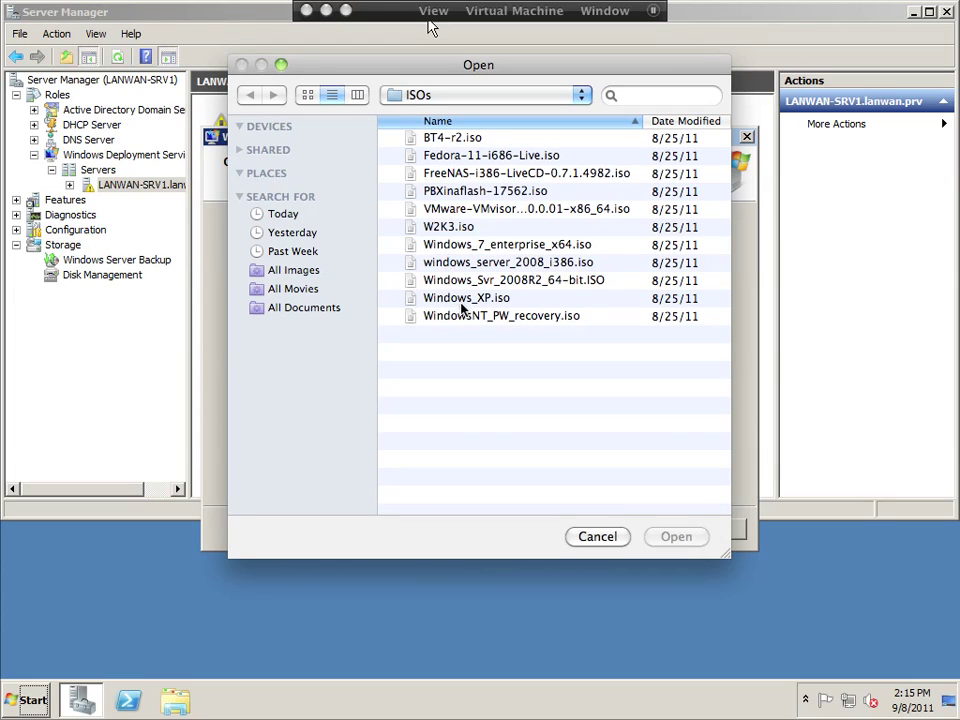
left_click(462, 245)
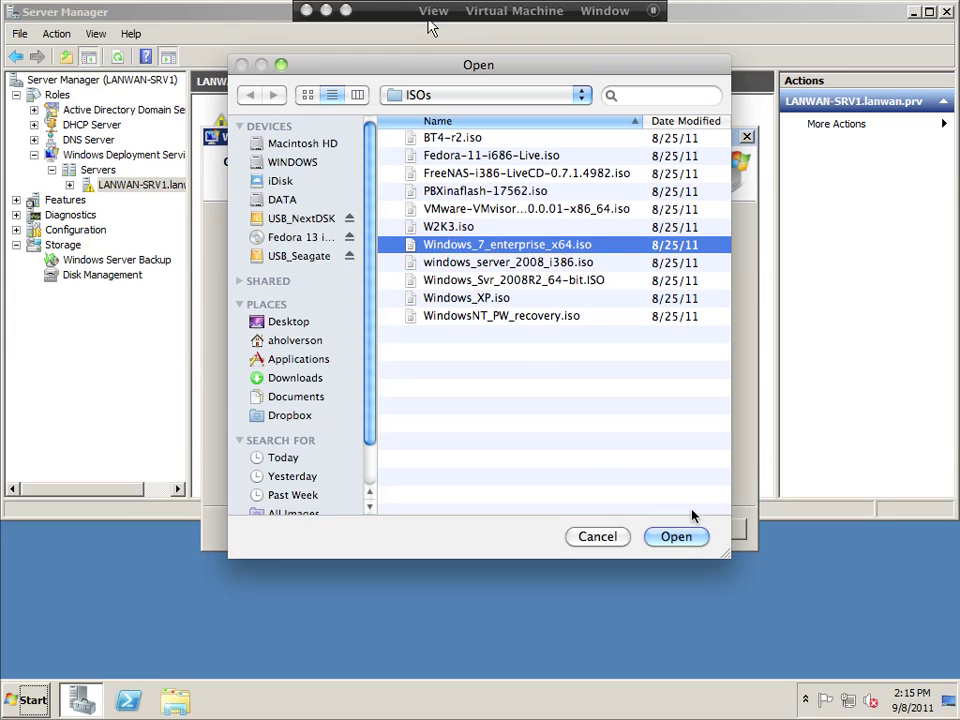
left_click(680, 539)
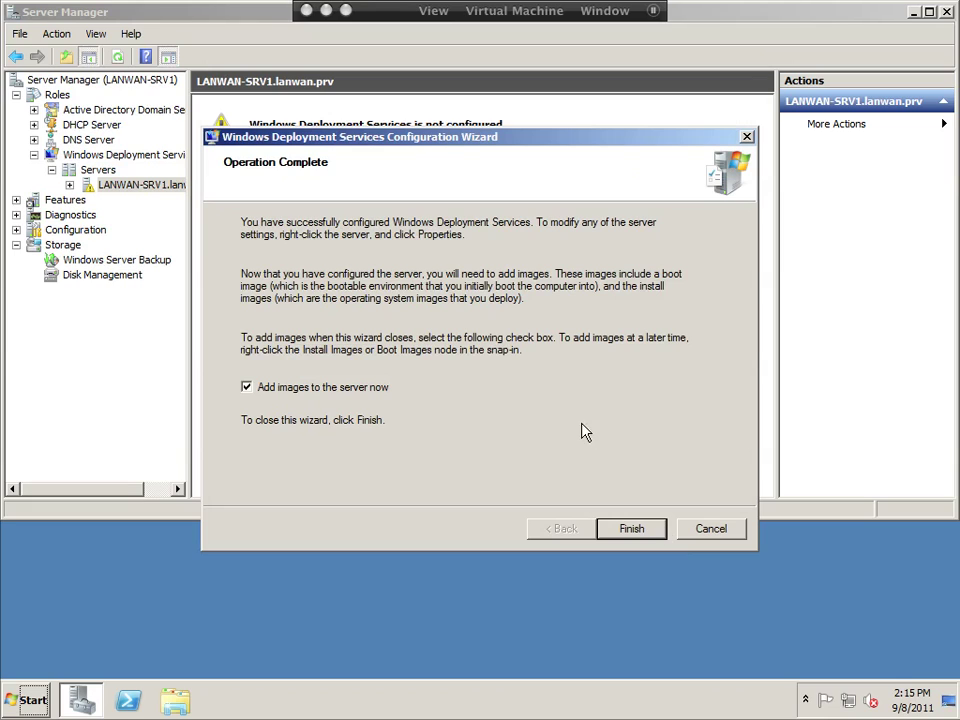
left_click(651, 530)
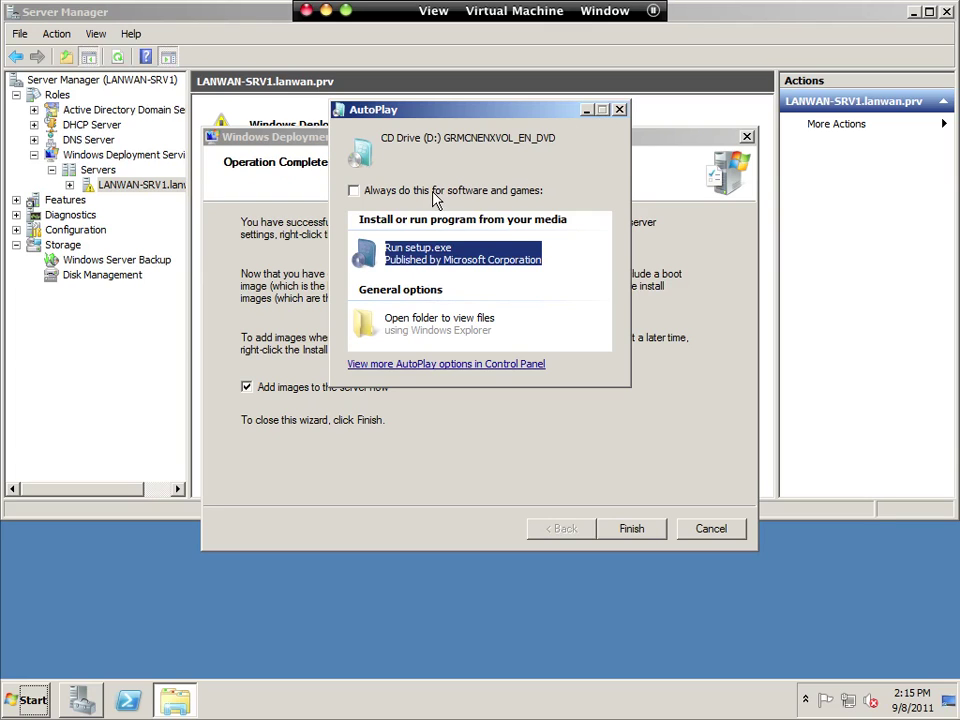
left_click(620, 110)
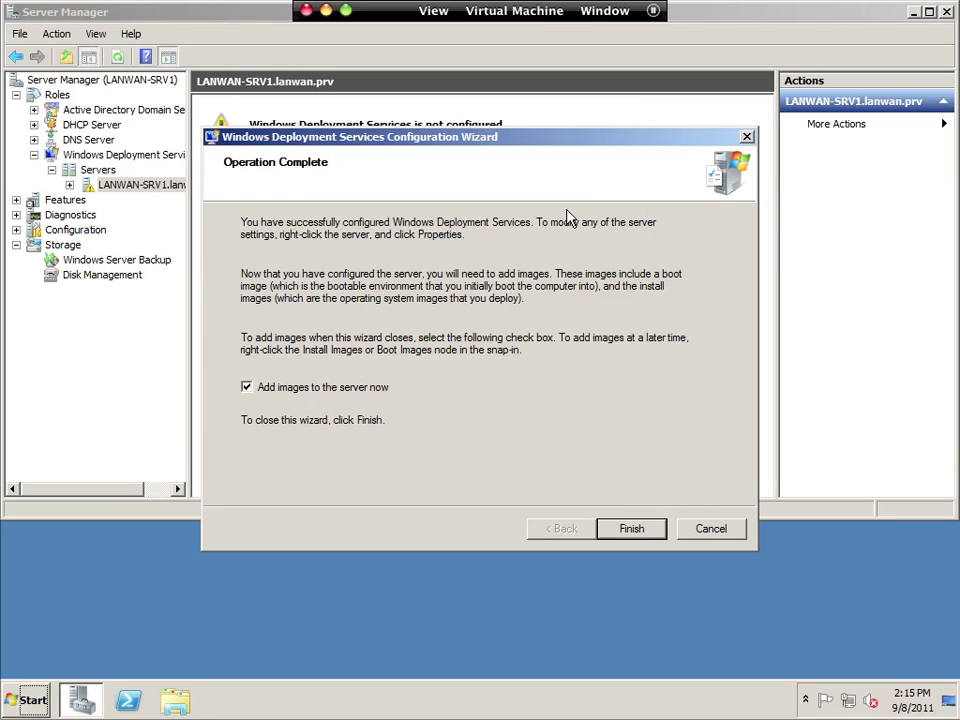
Finish the WDS configuration with adding images now, using D:\sources as the image path and a new image group named ImageGroup1
left_click(638, 529)
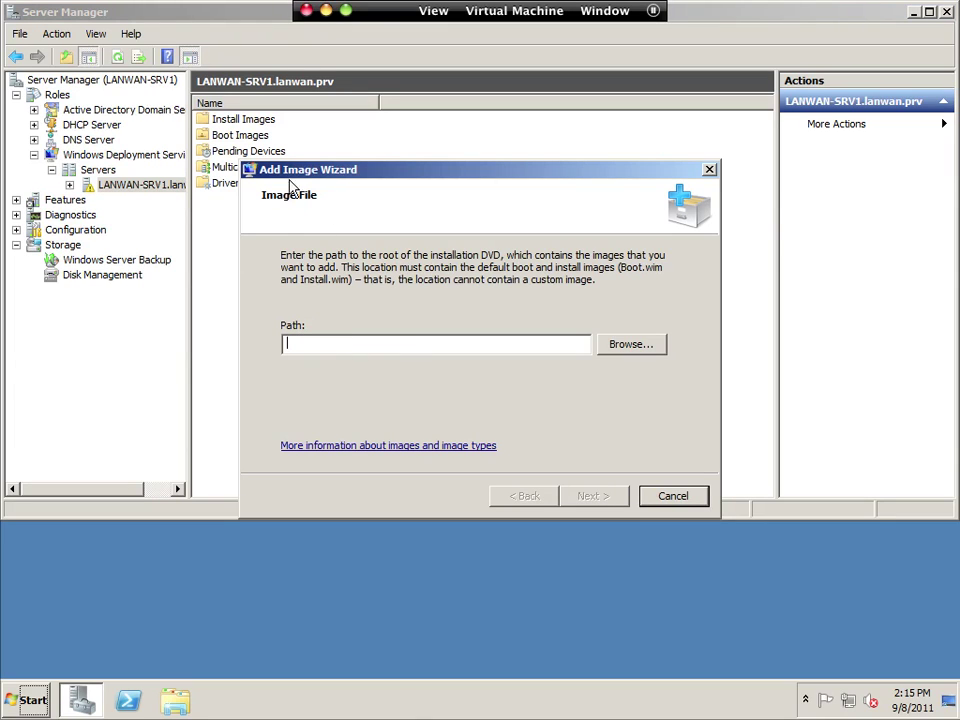
left_click(615, 350)
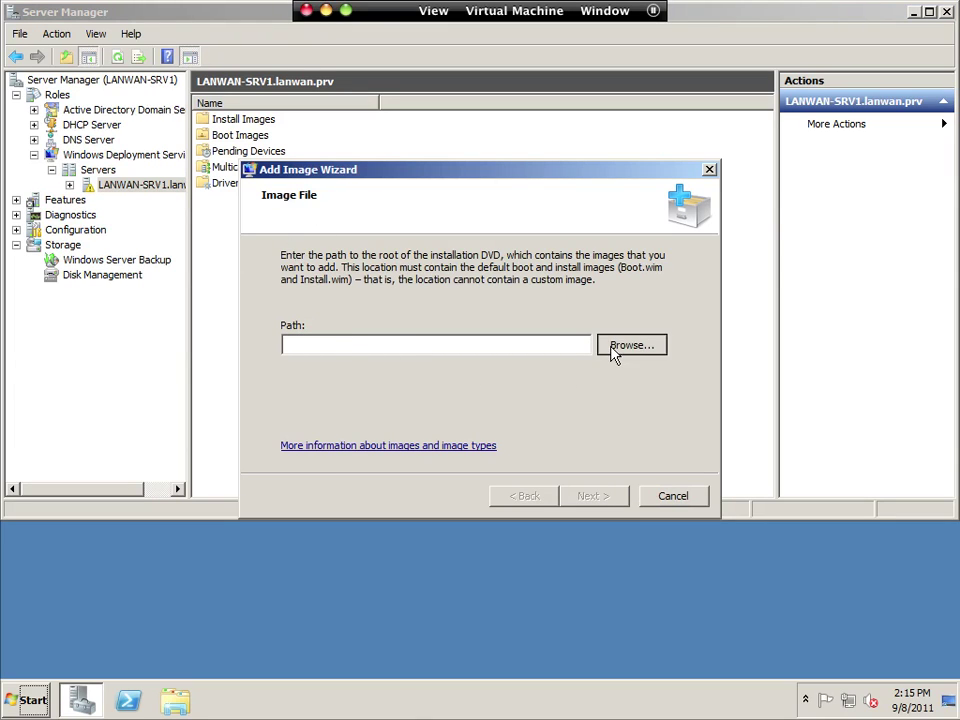
left_click(357, 331)
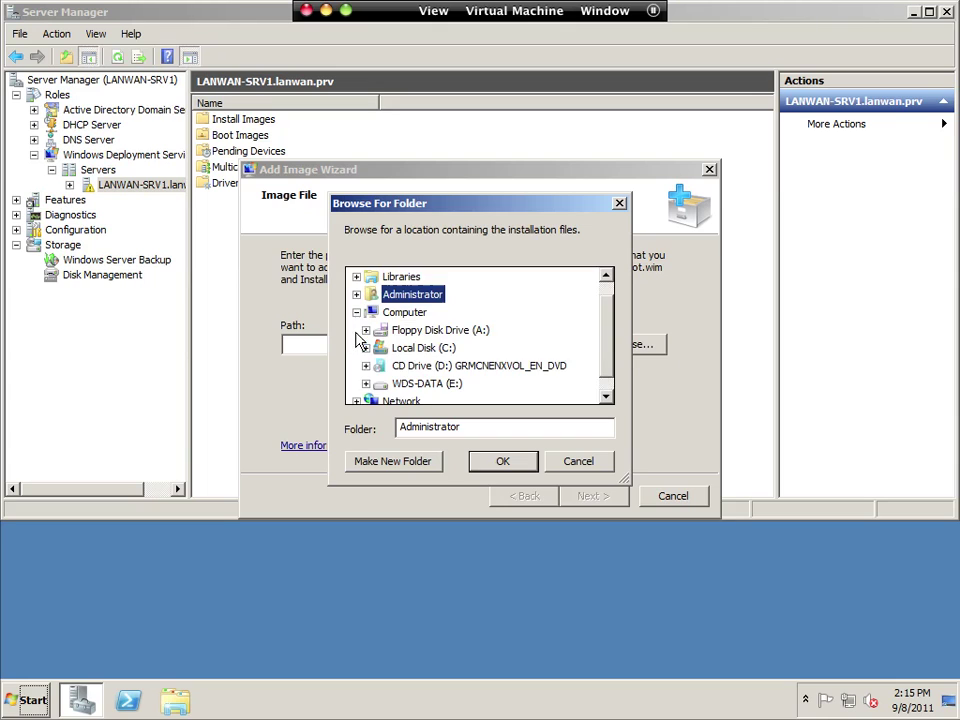
left_click(415, 365)
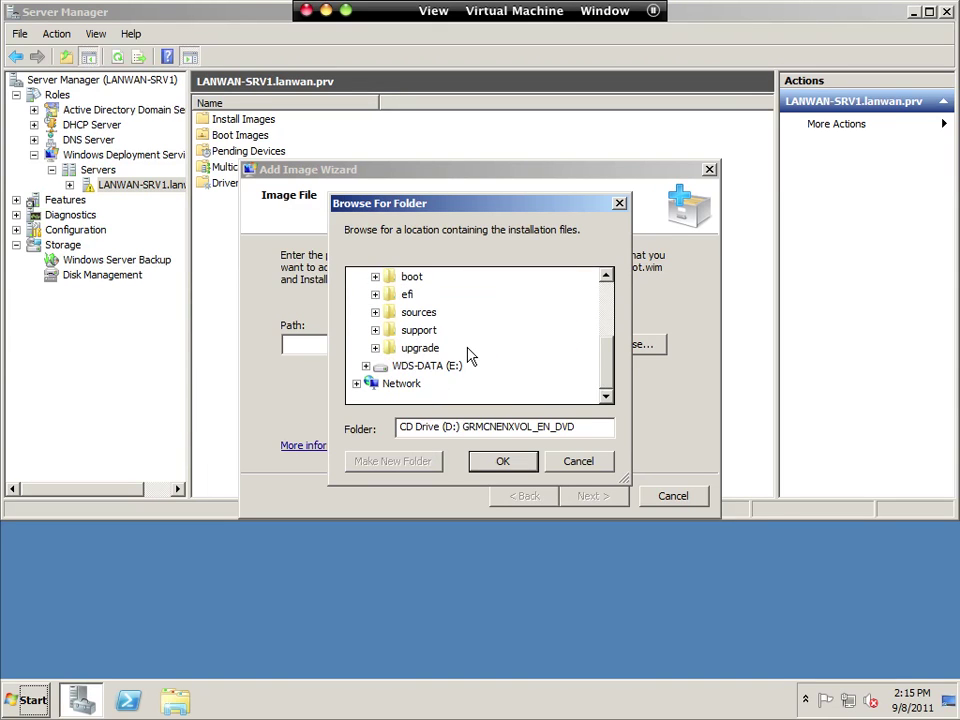
left_click(418, 312)
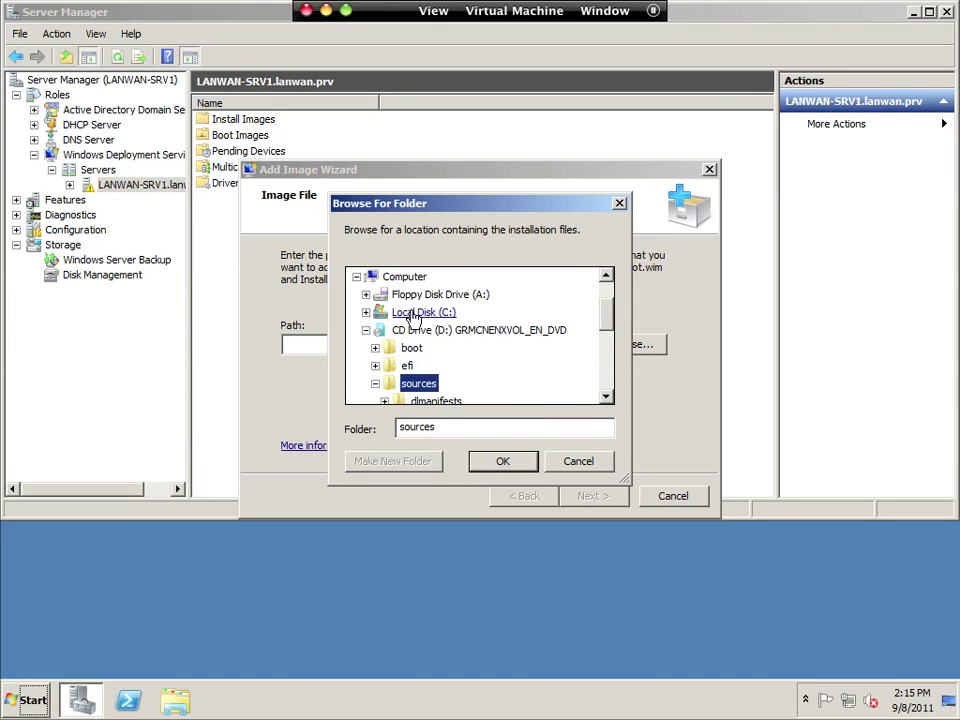
left_click(522, 463)
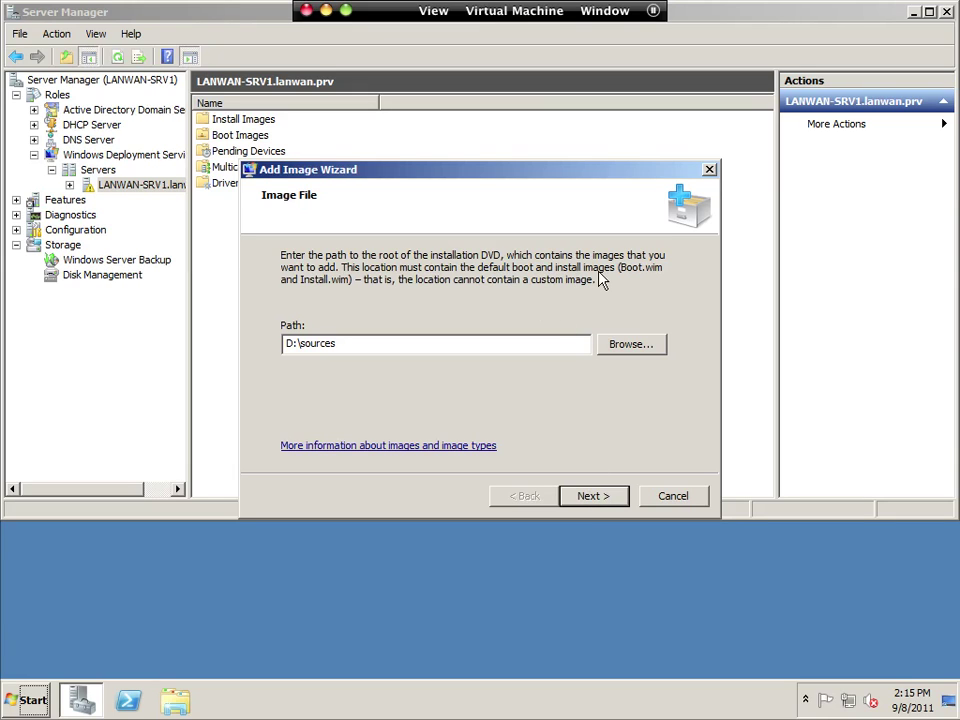
left_click(606, 495)
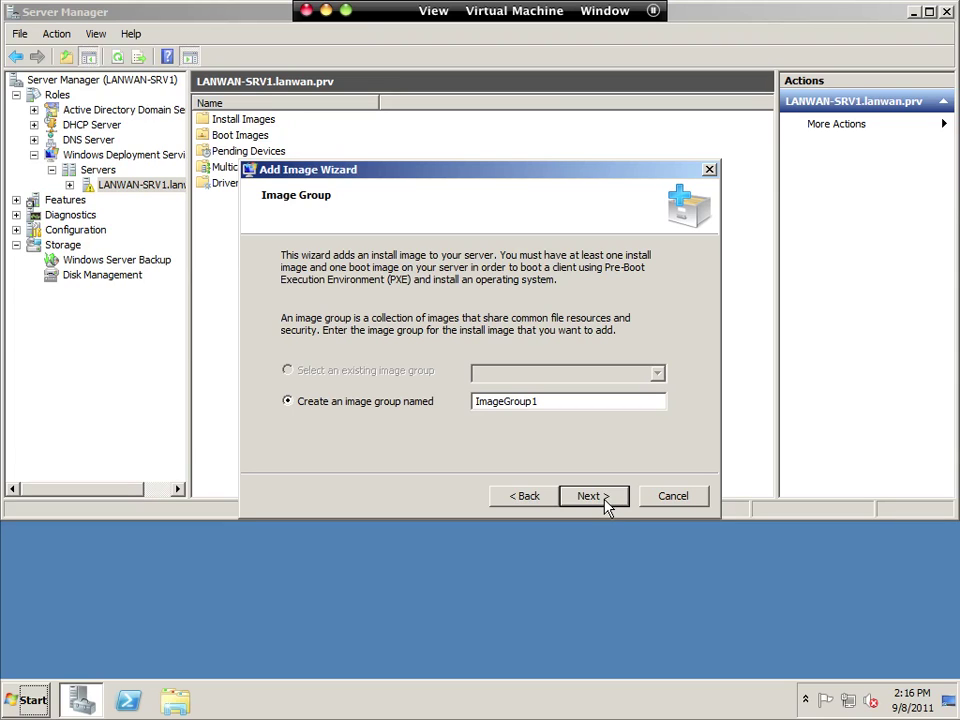
left_click(595, 496)
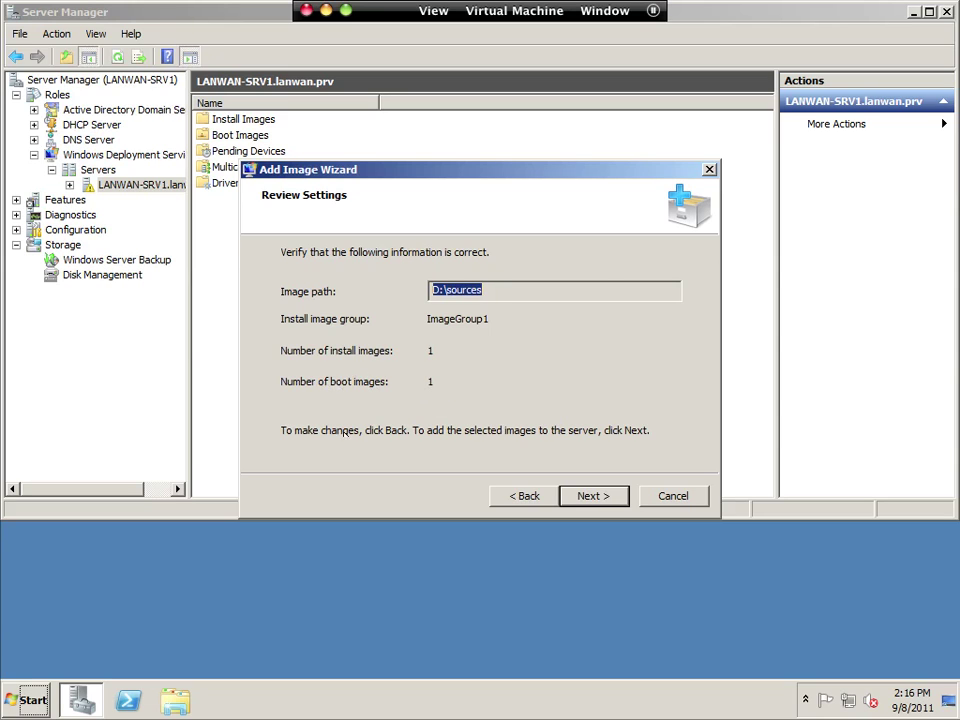
Switch to Windows Explorer and locate install.wim in the sources folder of the D: drive to check its size
left_click(175, 700)
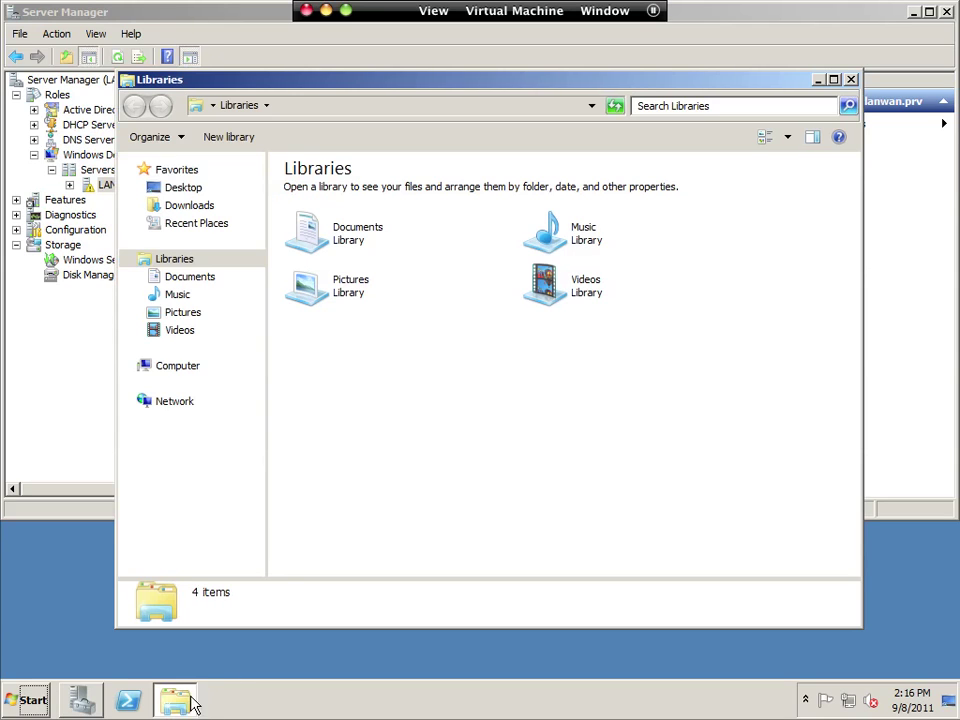
left_click(152, 368)
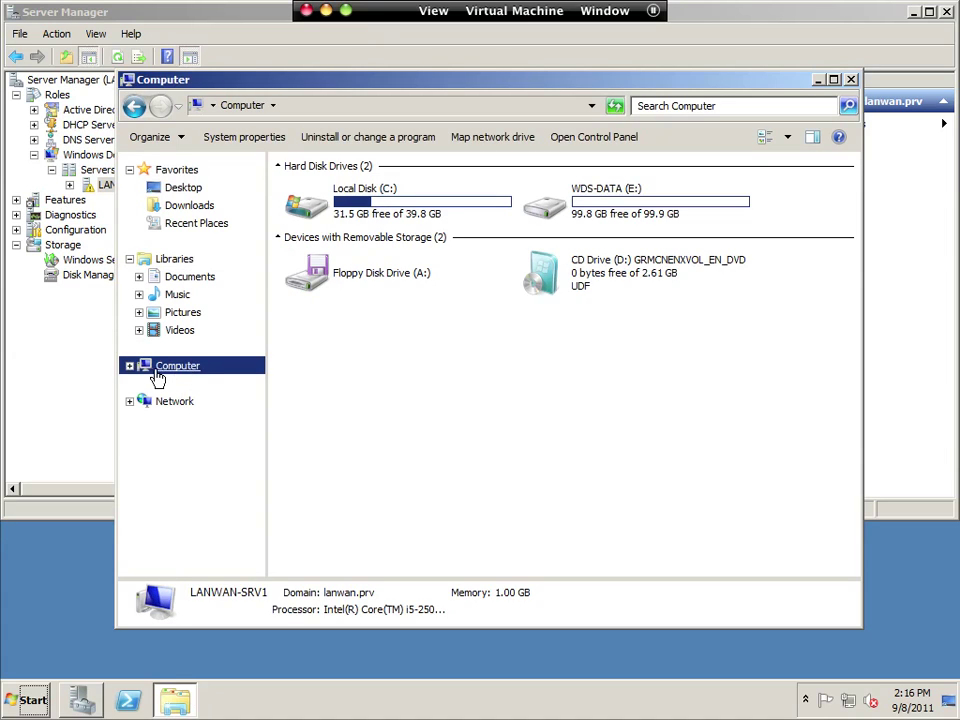
left_click(130, 366)
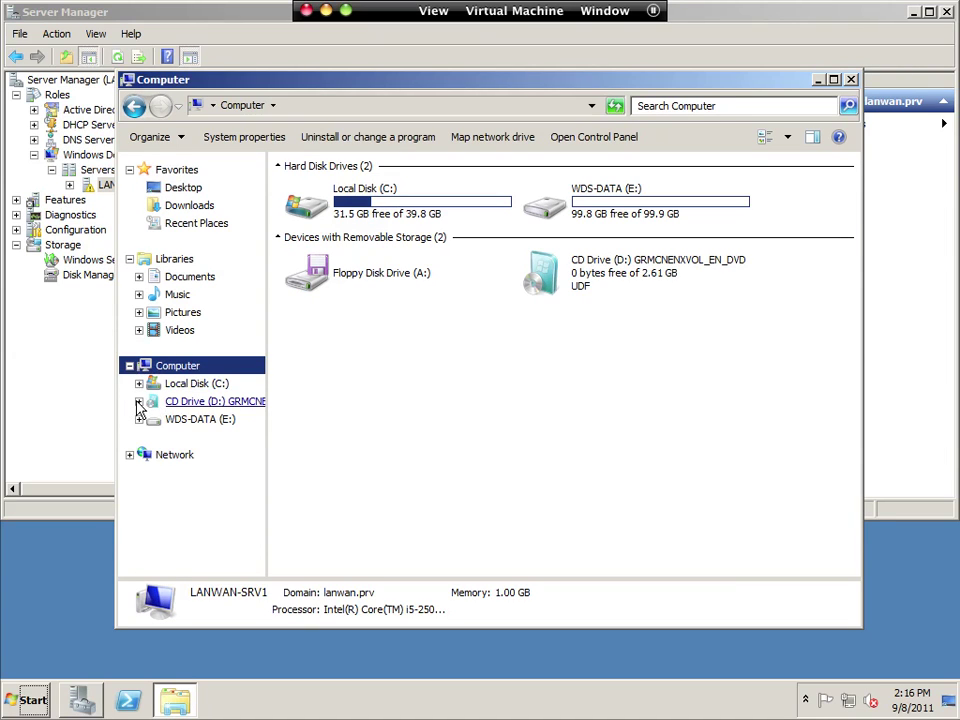
left_click(139, 401)
left_click(184, 454)
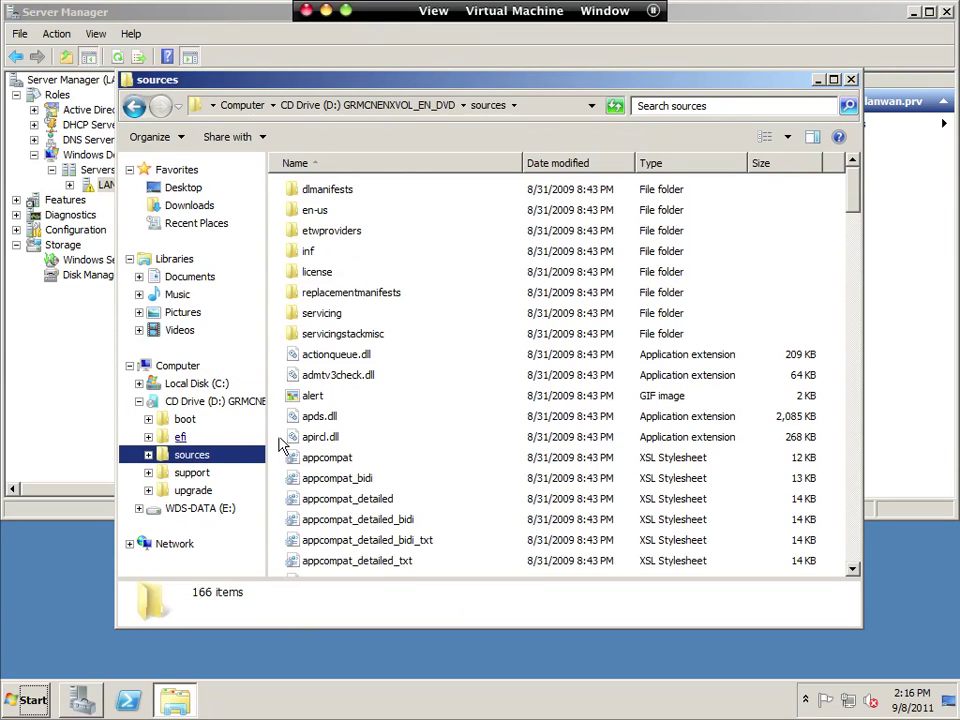
left_click(446, 521)
scroll(446, 529, "down", 12)
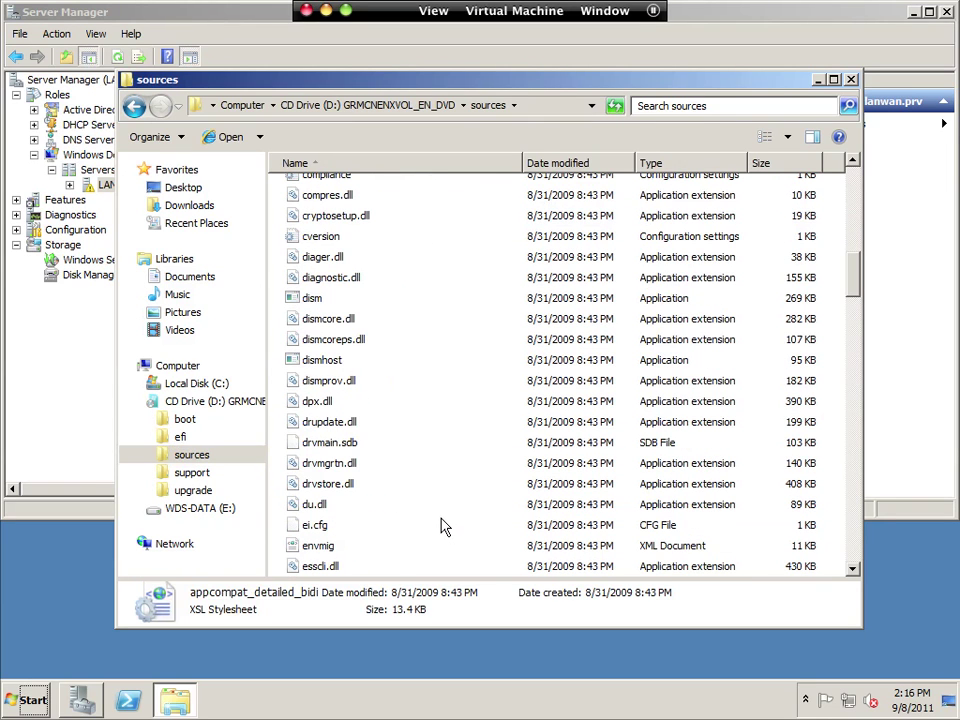
type("in")
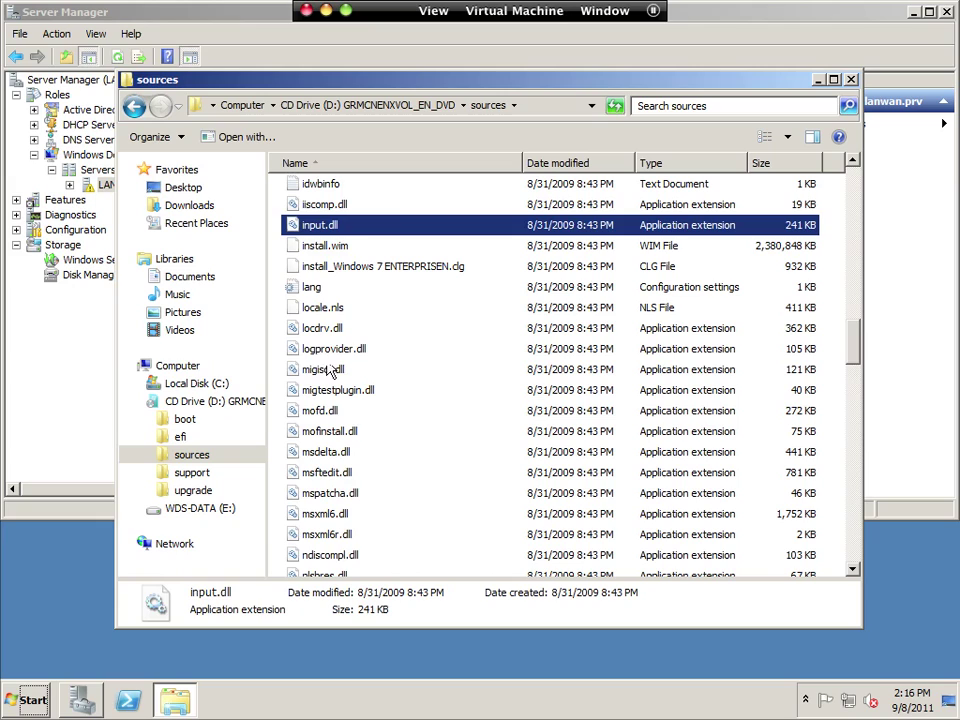
left_click(325, 245)
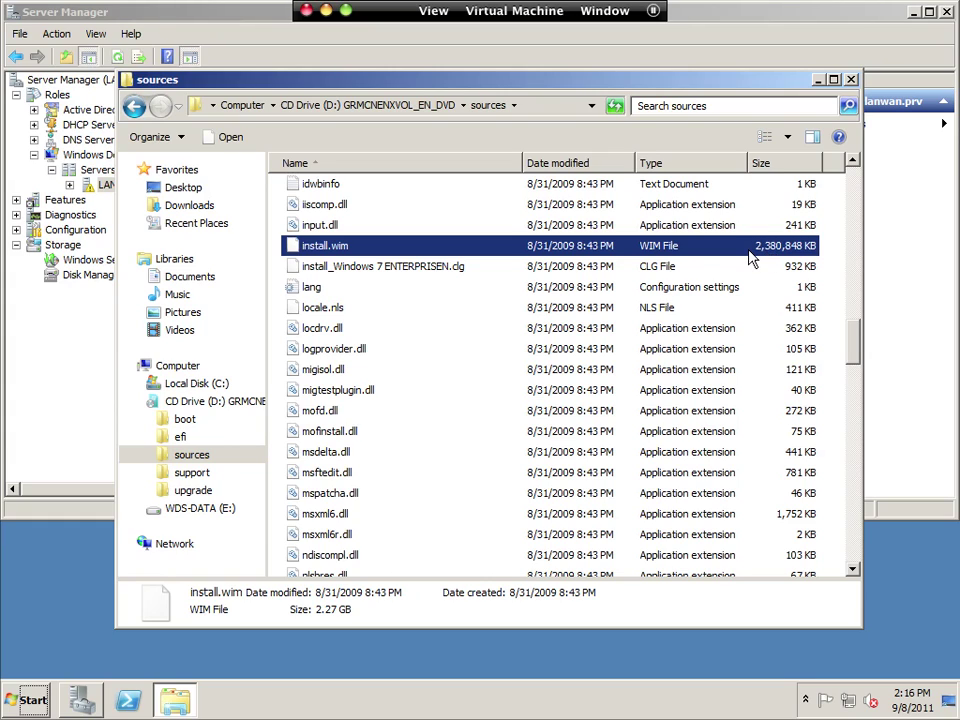
Locate boot.wim in the sources folder to check its size, and close the folder window
left_click(340, 372)
type("boot")
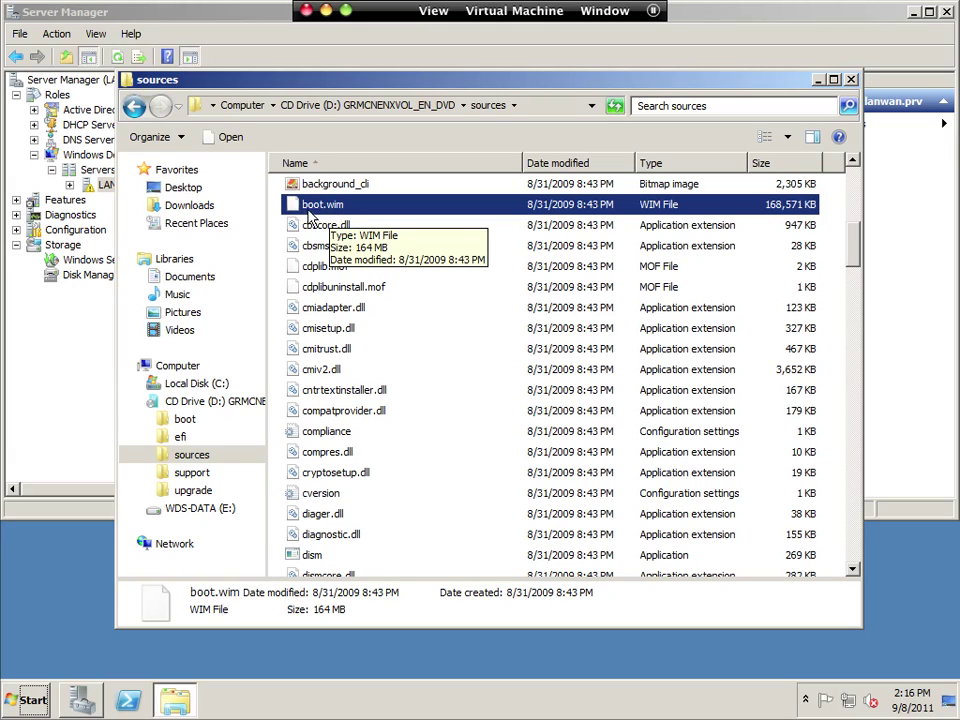
left_click(851, 82)
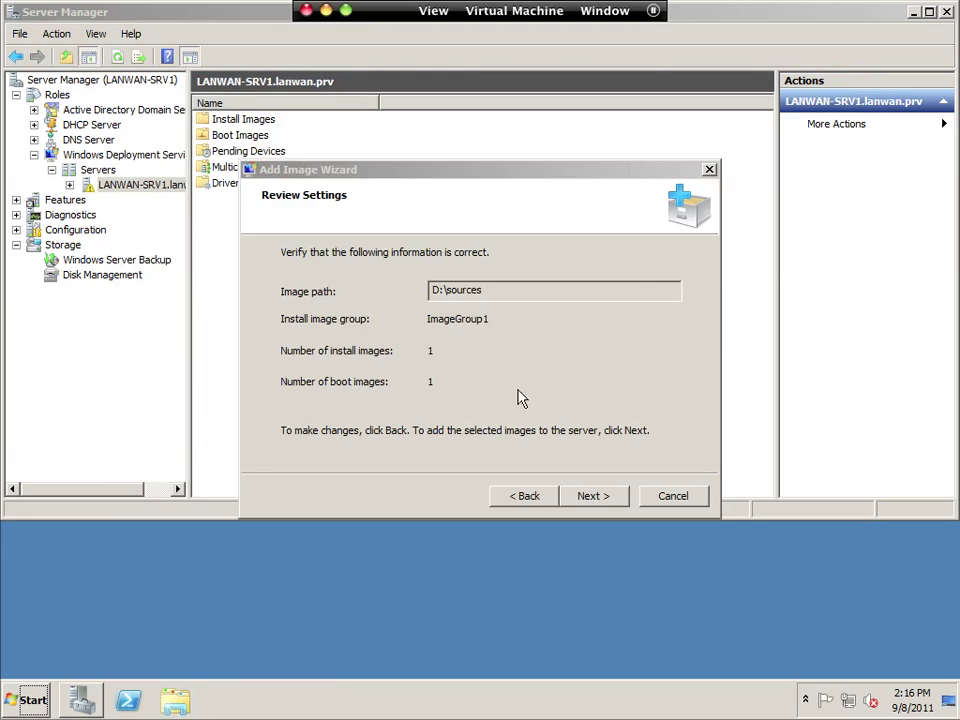
Accept the reviewed settings in the Add Image Wizard and start adding the boot and install images to the server
left_click(429, 381)
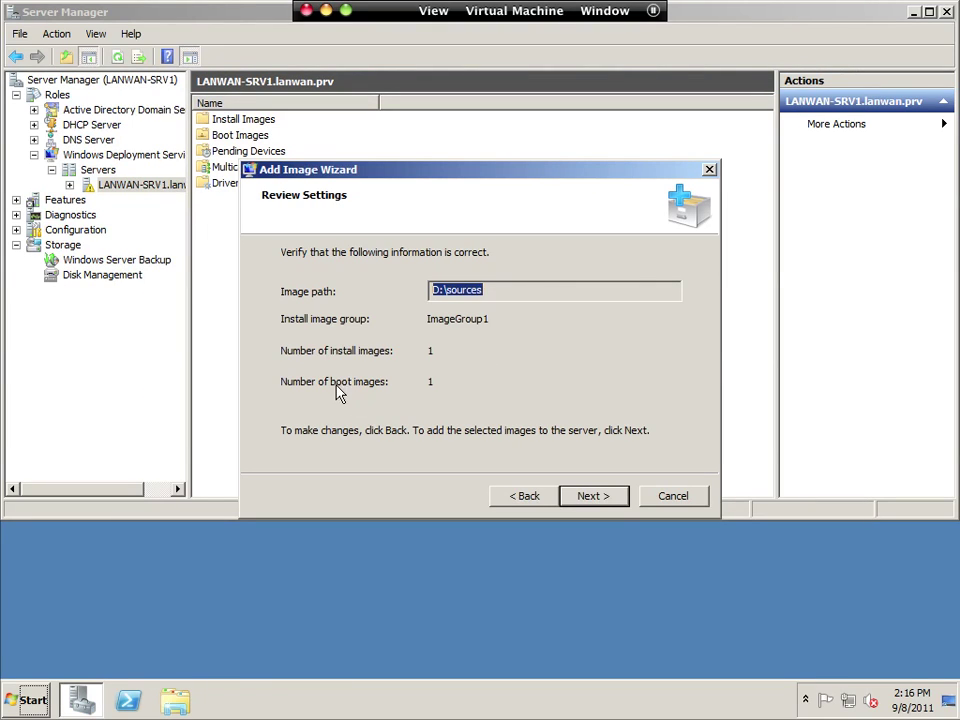
left_click(612, 496)
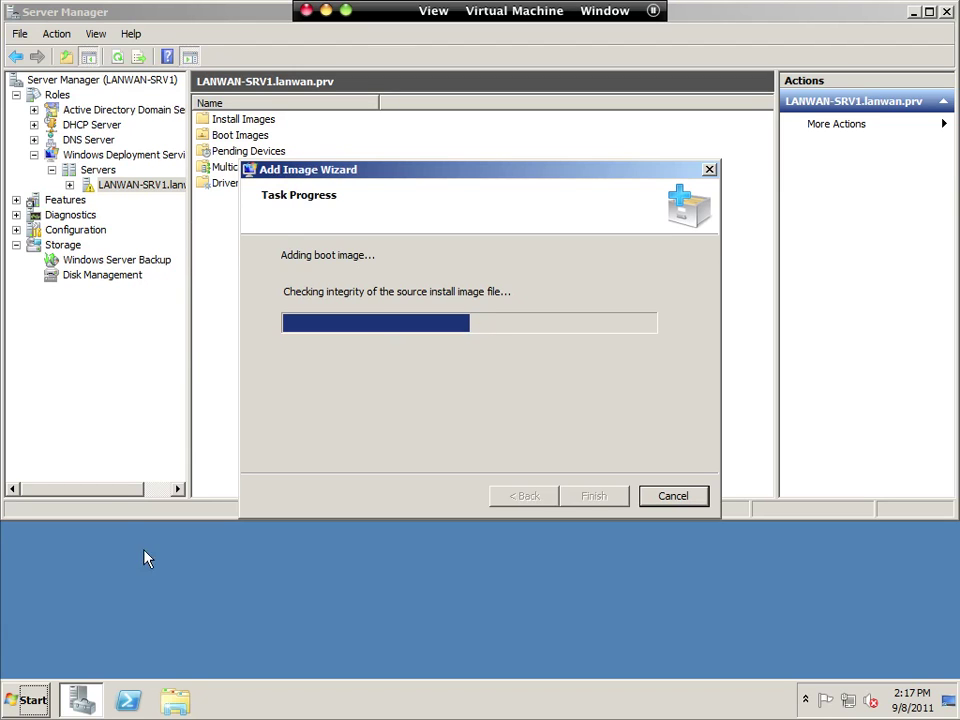
Examine the Images and Boot folders inside RemoteInstall on the WDS-DATA (E:) drive while the images are being added
left_click(177, 703)
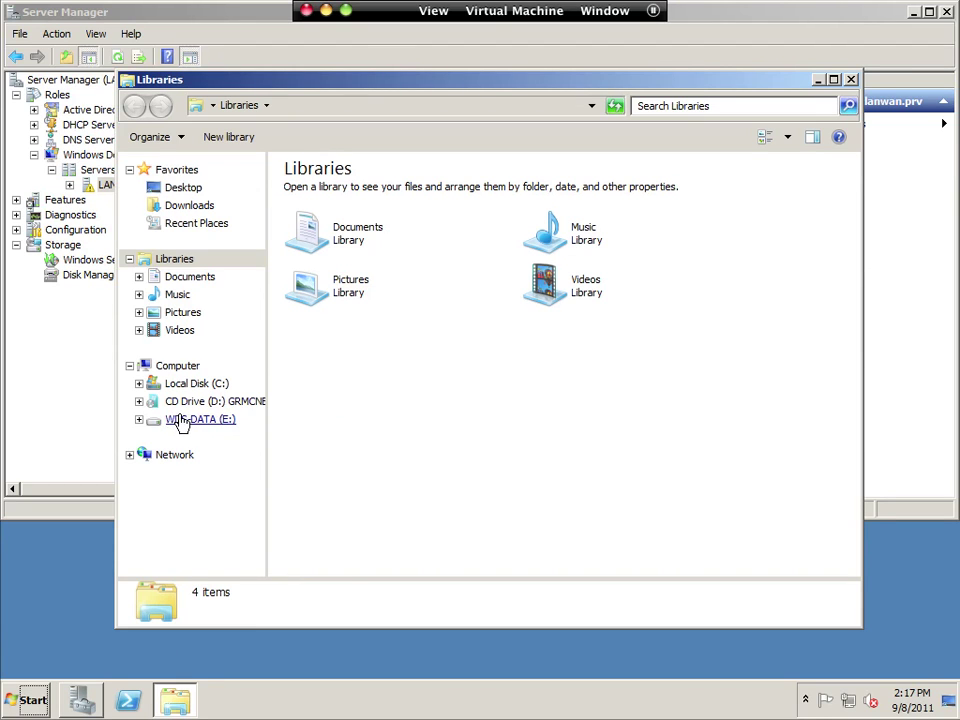
left_click(193, 421)
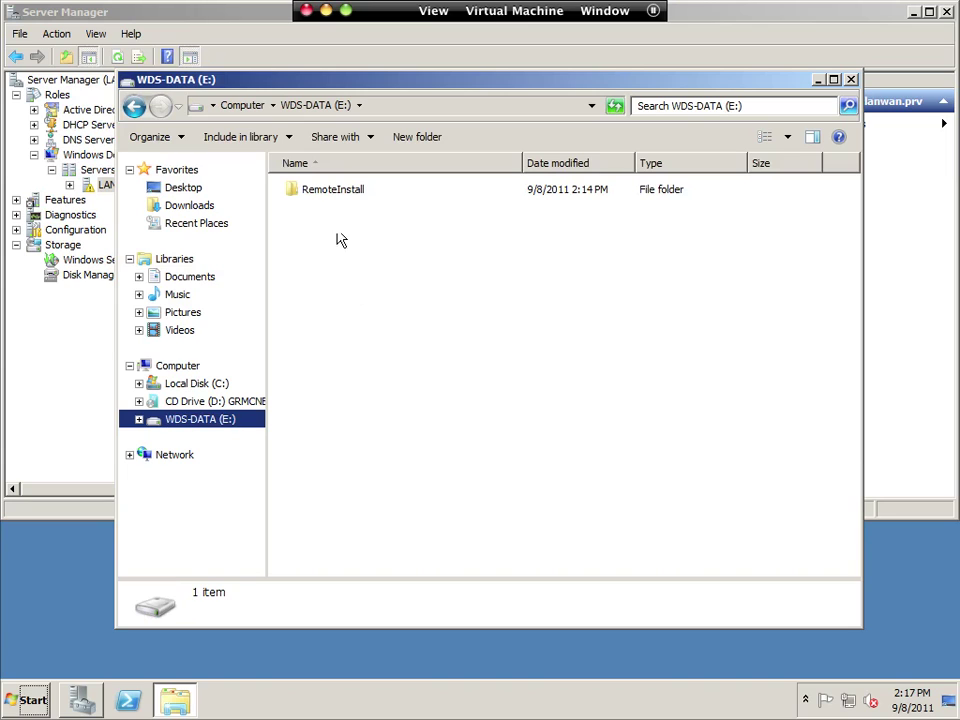
left_click(332, 195)
double_click(332, 195)
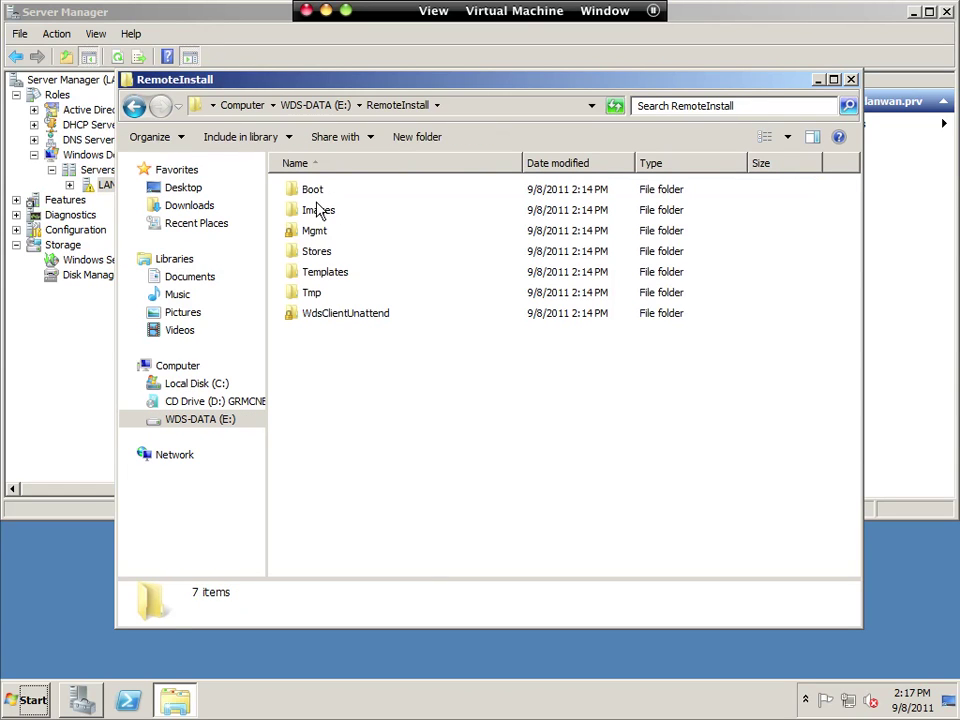
double_click(322, 210)
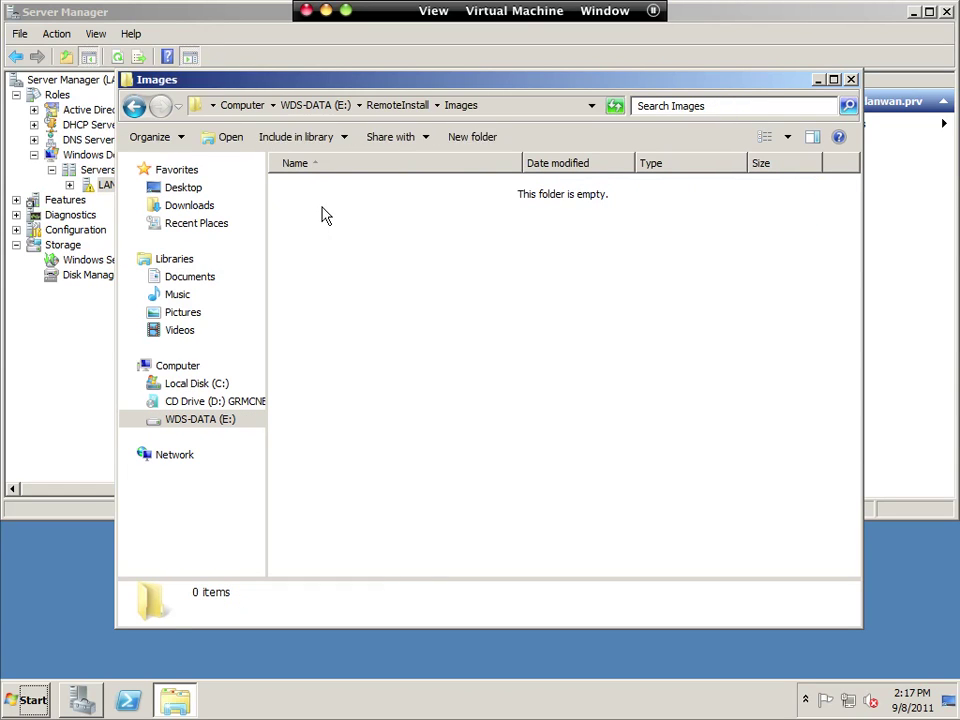
left_click(134, 106)
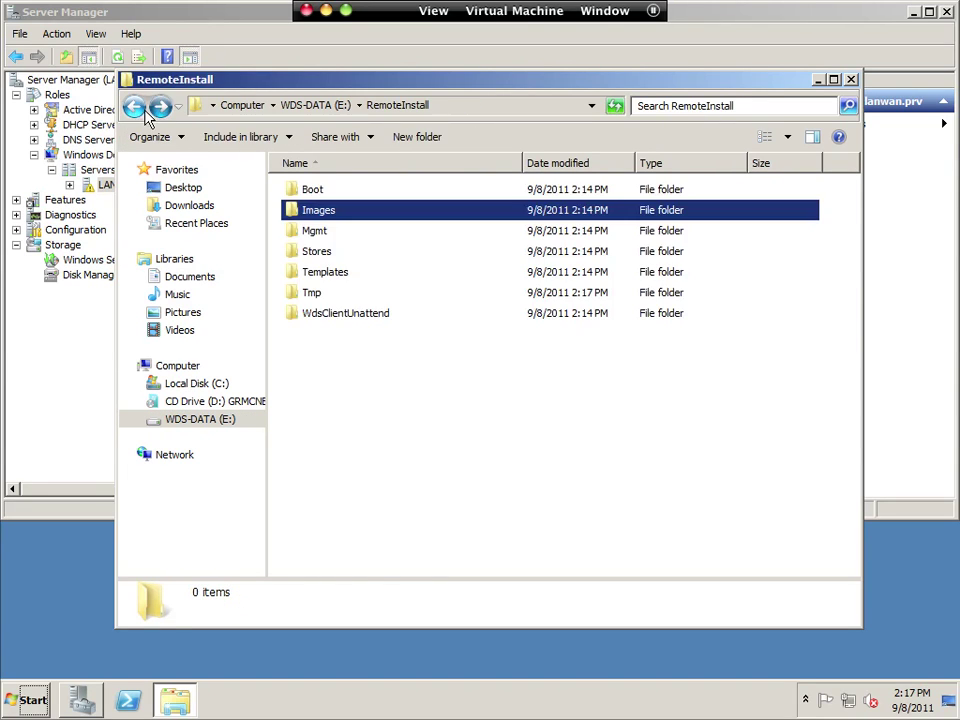
double_click(314, 190)
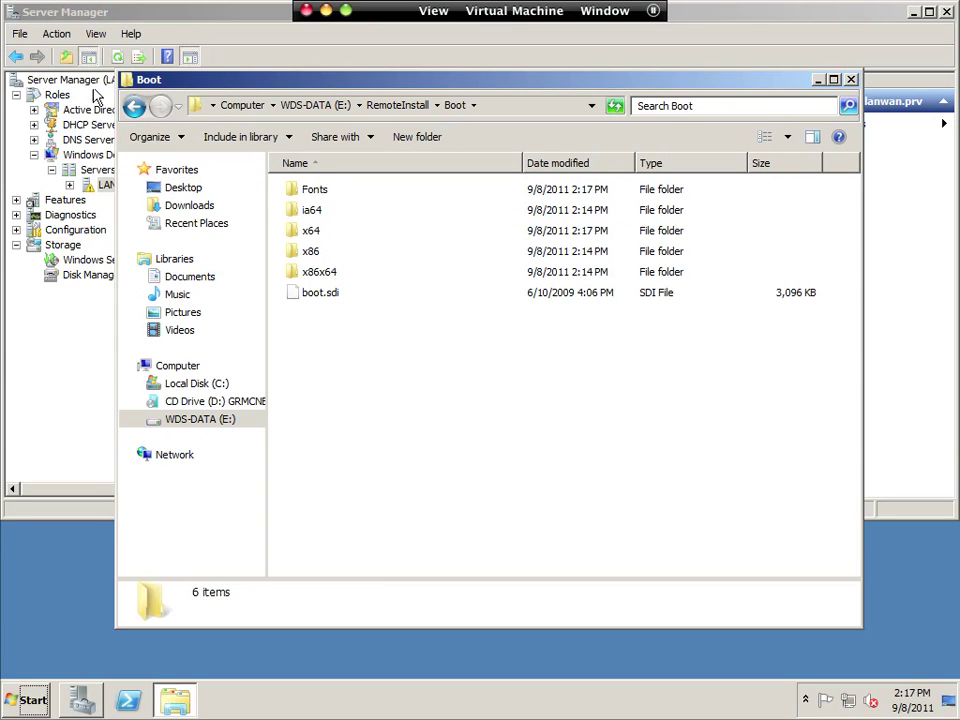
left_click(134, 106)
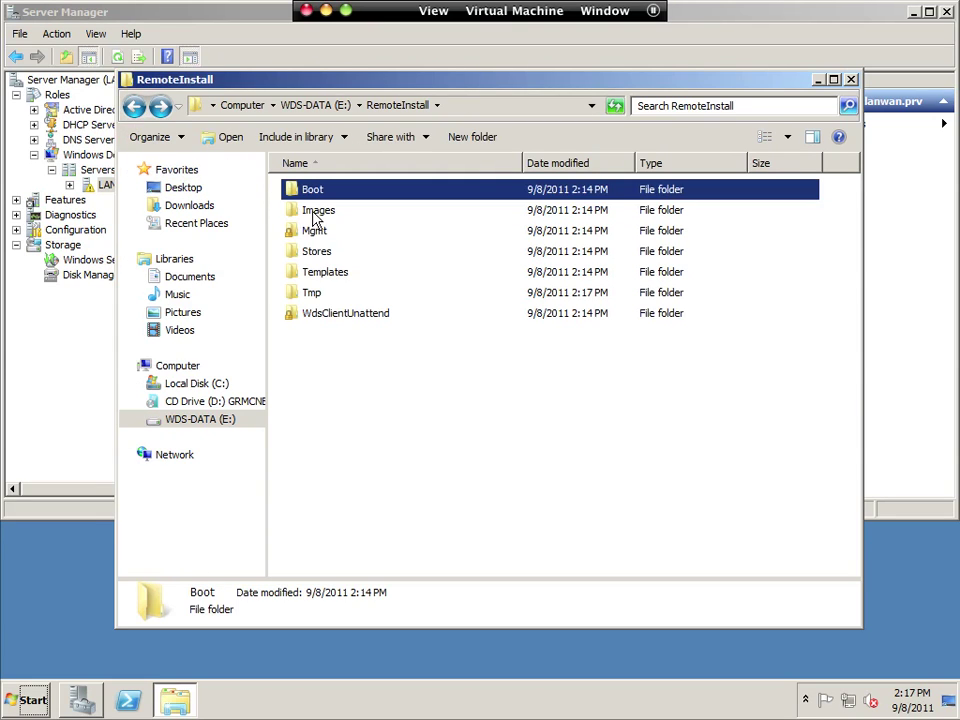
double_click(315, 212)
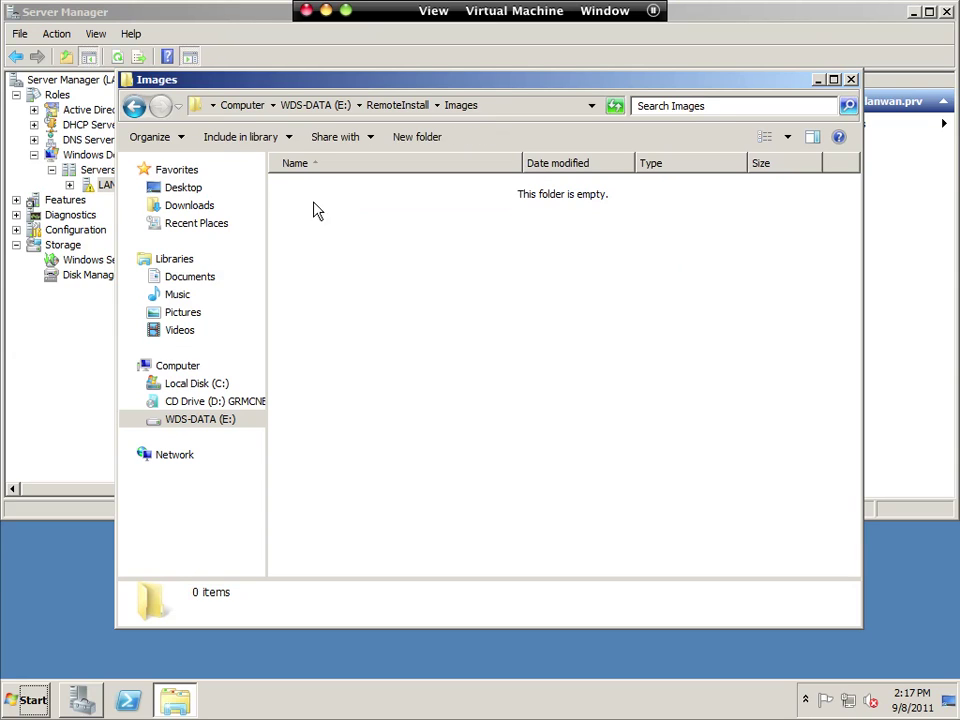
left_click(134, 106)
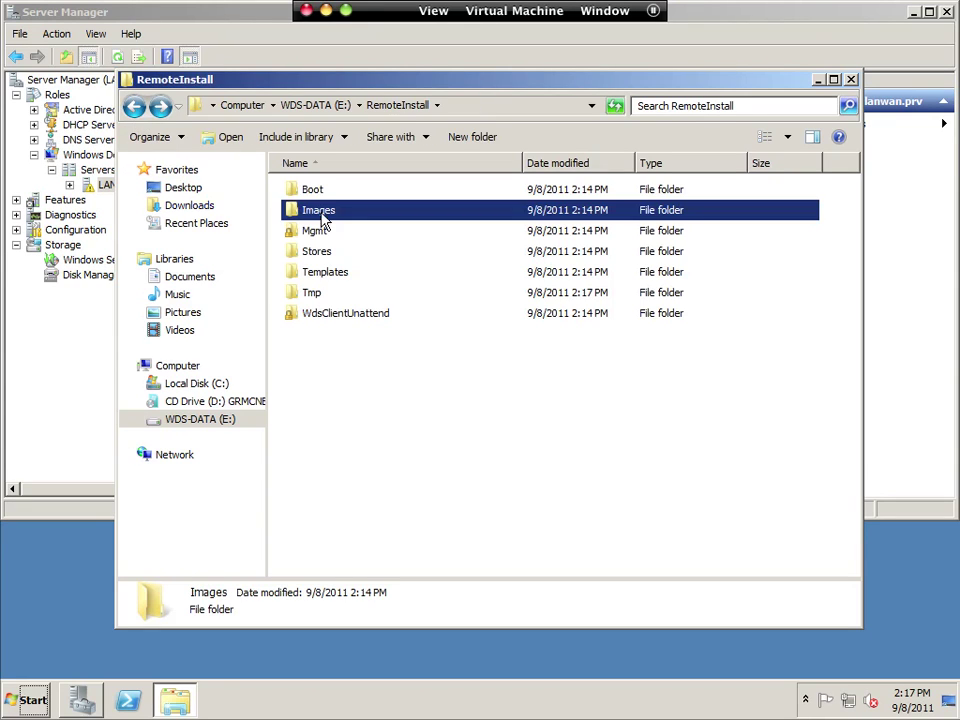
Switch back to Server Manager and finish the Add Image Wizard
left_click(86, 700)
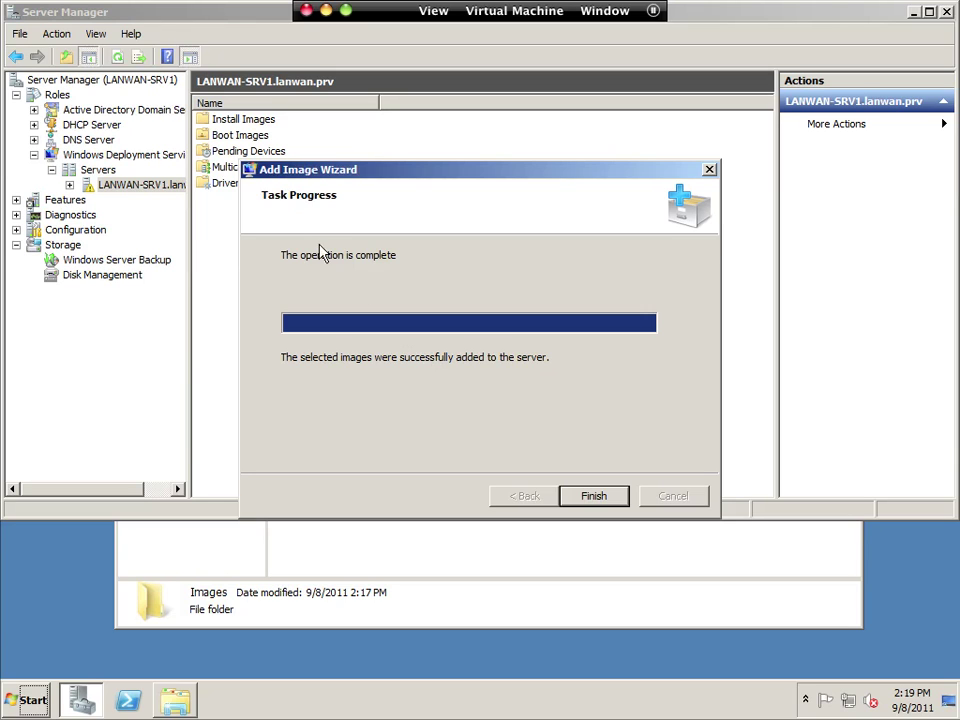
left_click(619, 496)
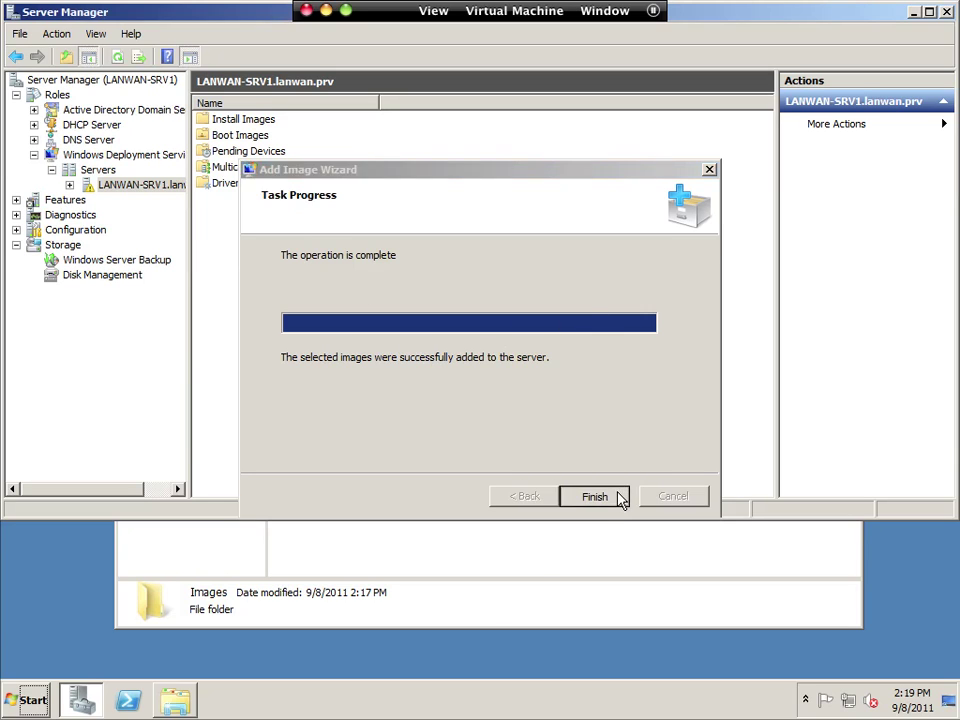
Return to Windows Explorer and check the sizes of install.wim and Res.RWM in the ImageGroup1 folder under RemoteInstall\Images
left_click(538, 562)
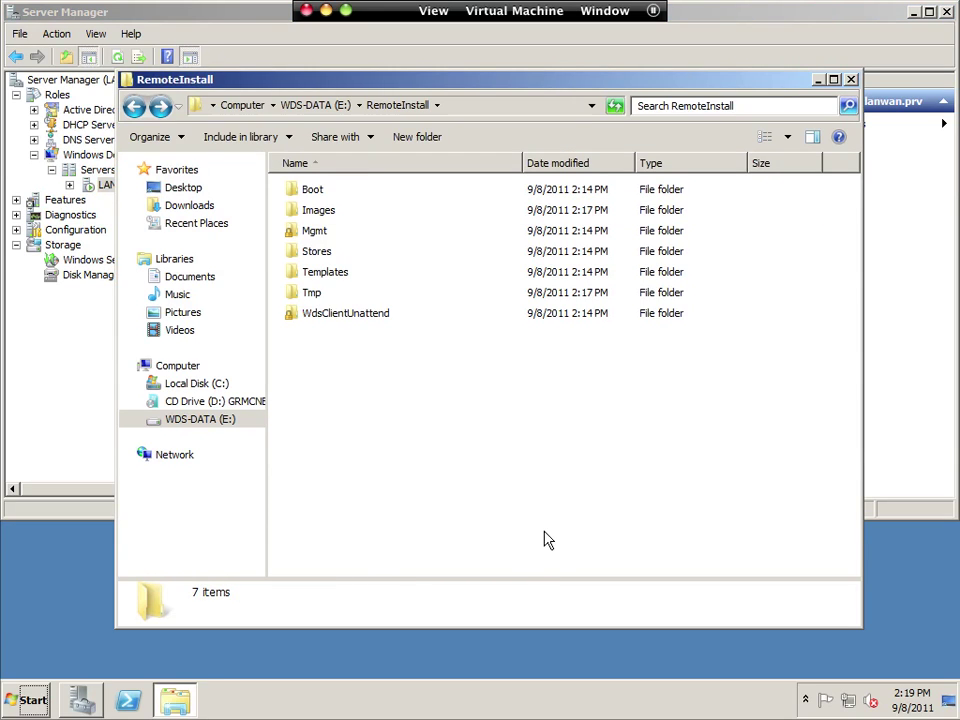
double_click(322, 212)
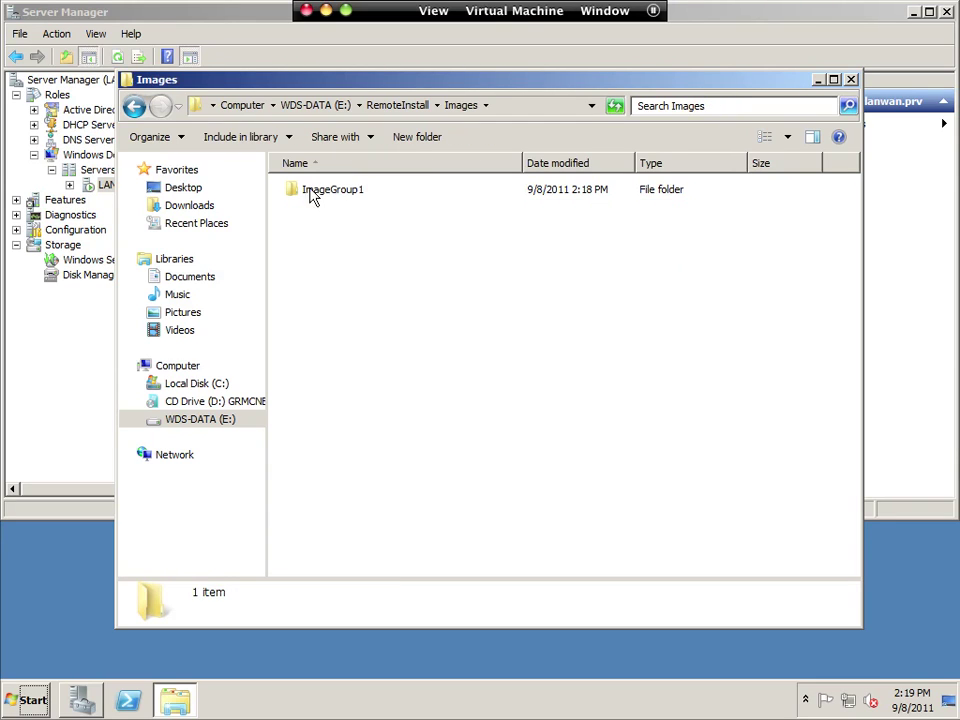
left_click(340, 193)
double_click(340, 193)
left_click(328, 190)
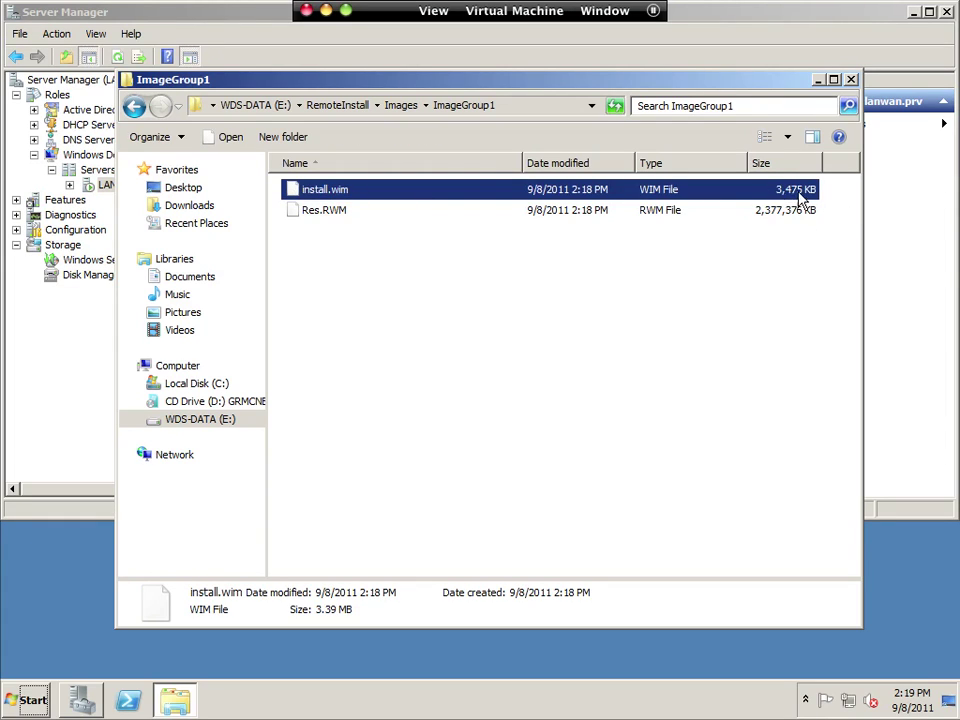
left_click(343, 214)
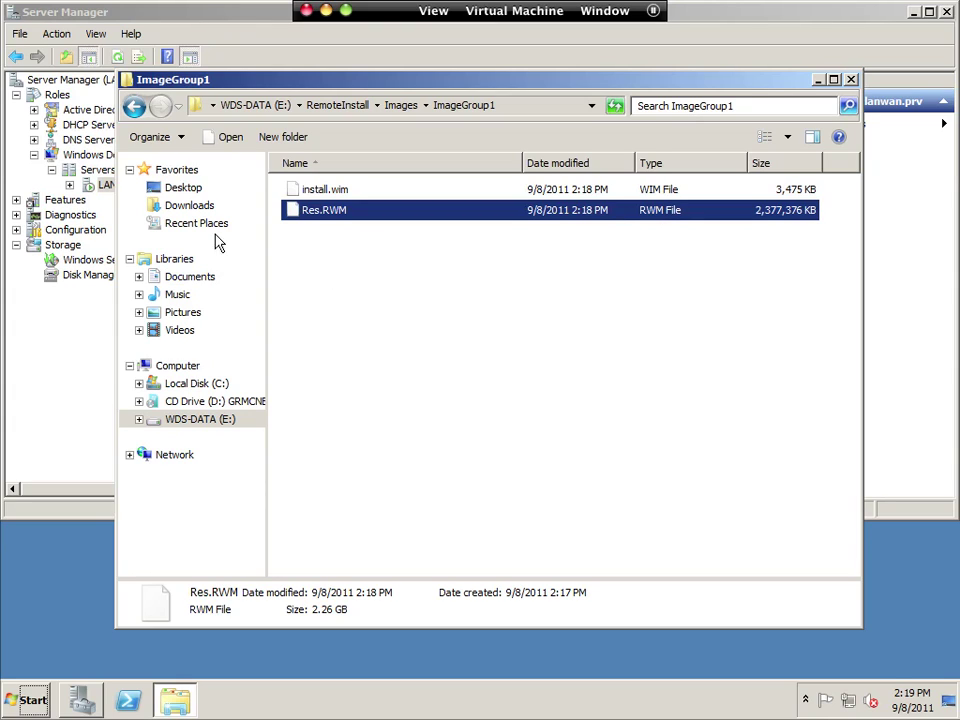
Examine the contents of the RemoteInstall Boot folder and close the Explorer window
left_click(134, 107)
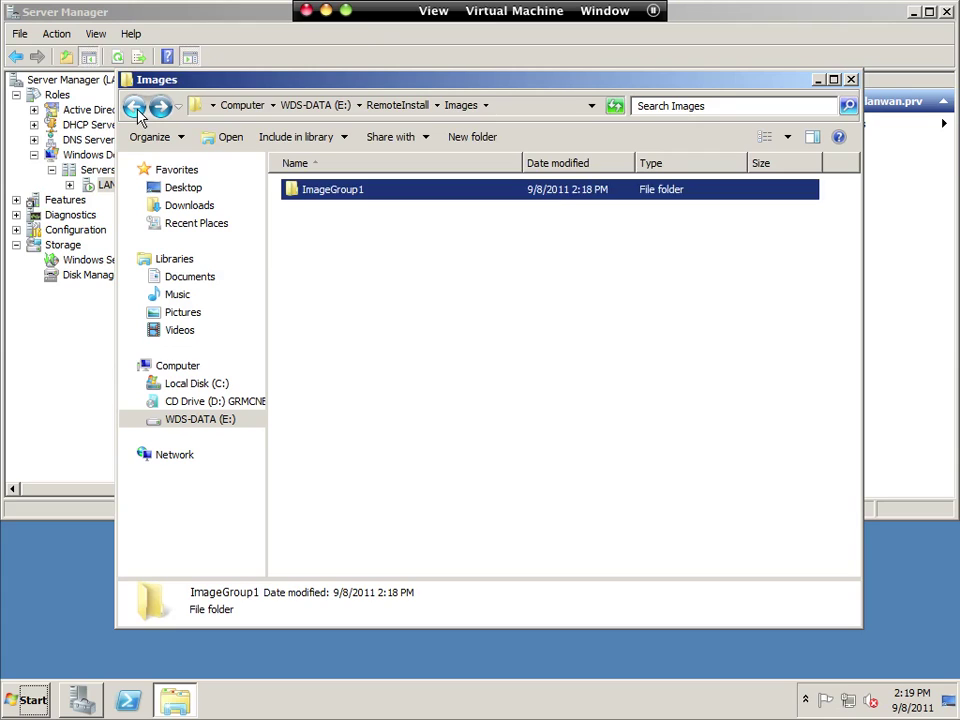
left_click(134, 107)
double_click(303, 192)
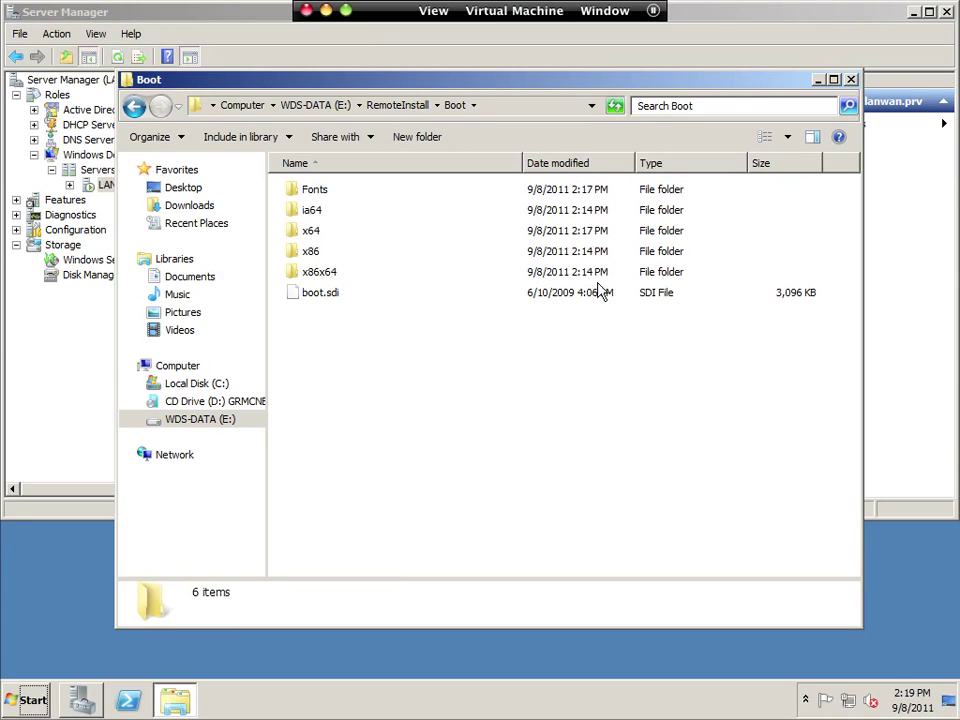
left_click_drag(118, 75, 130, 85)
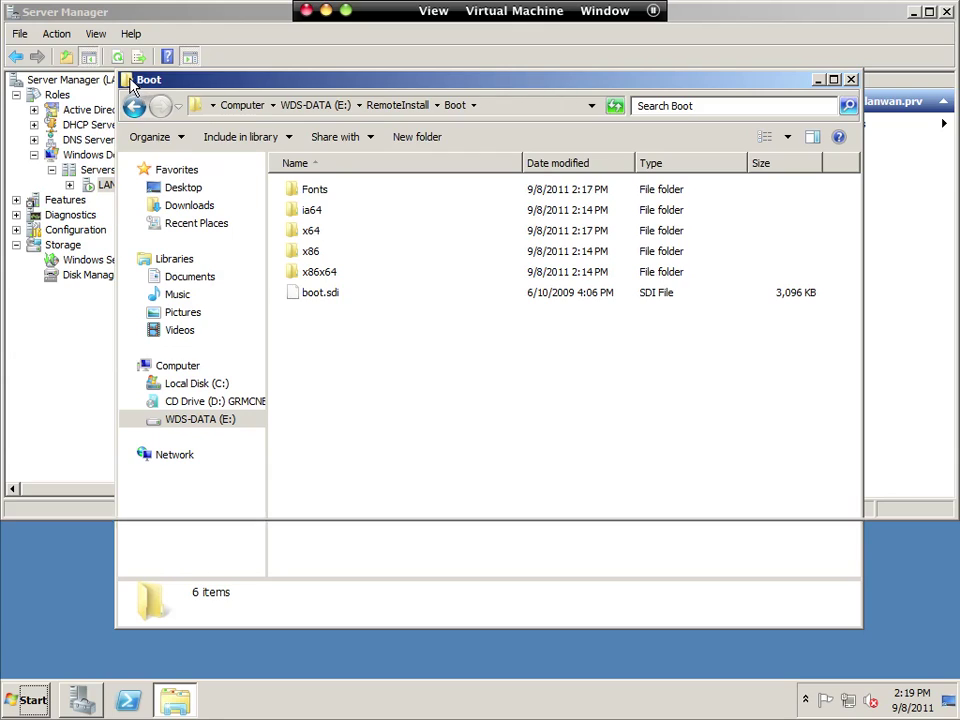
double_click(128, 81)
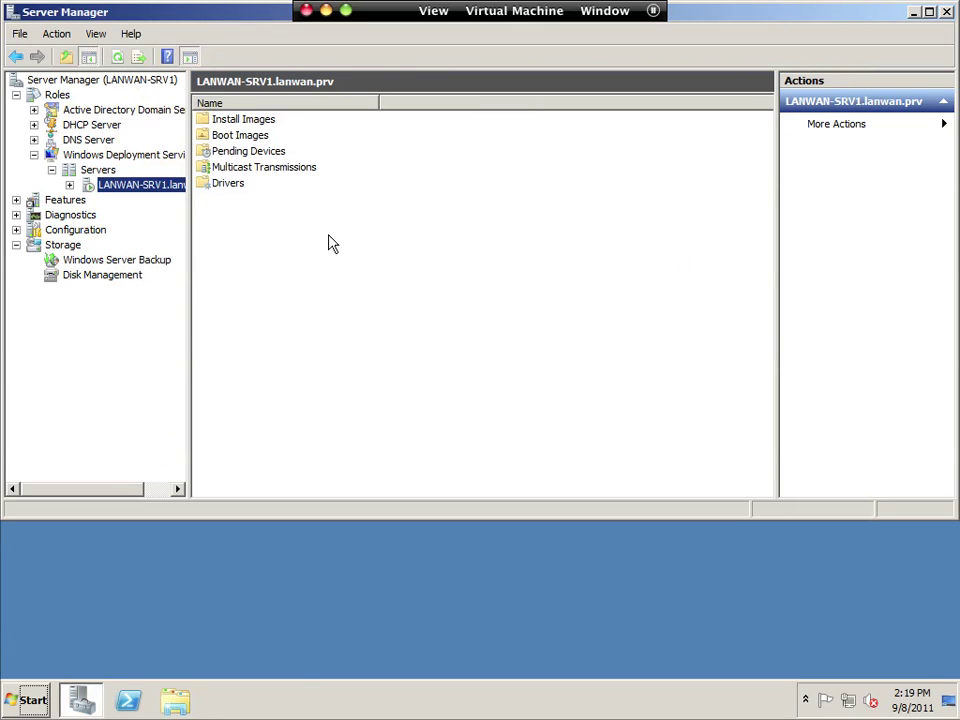
Open the LANWAN-SRV1 deployment server's properties and review its general, PXE response and AD DS settings
right_click(142, 193)
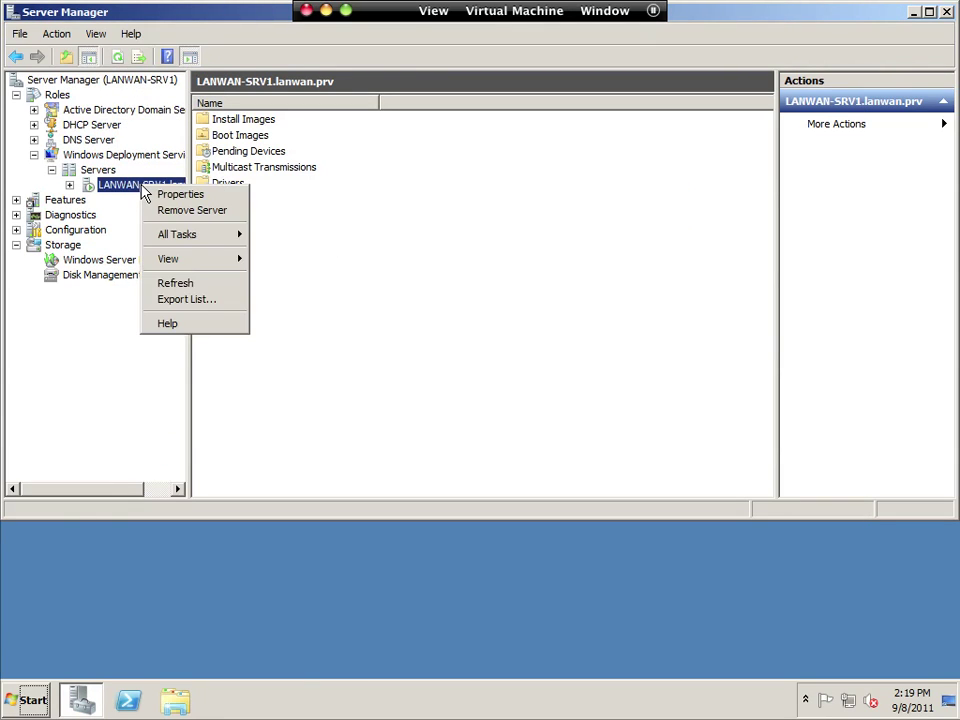
left_click(172, 196)
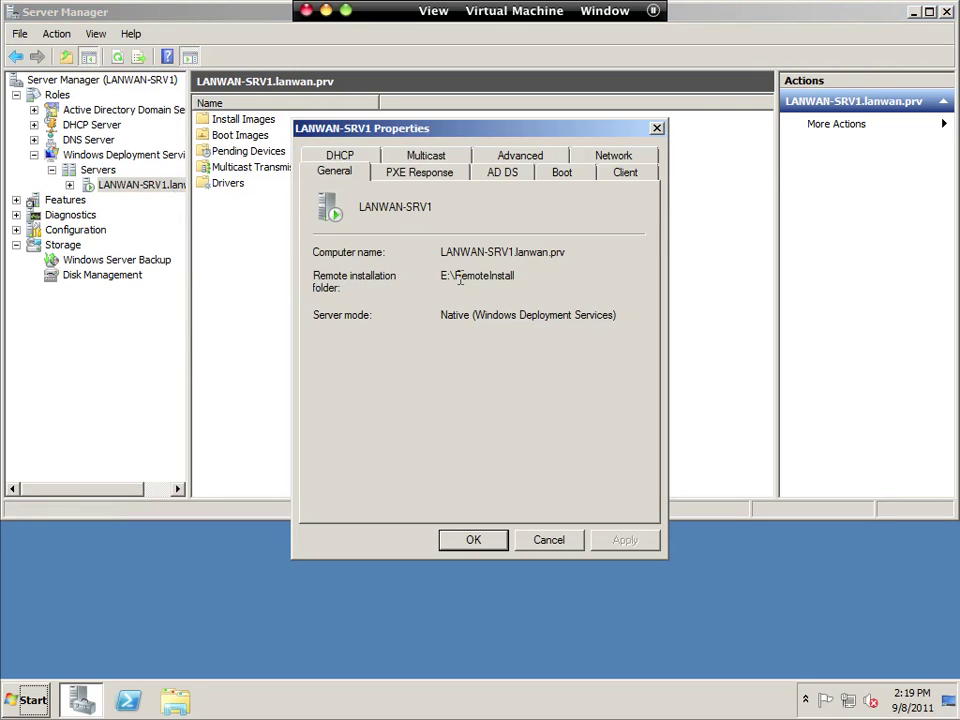
left_click(425, 175)
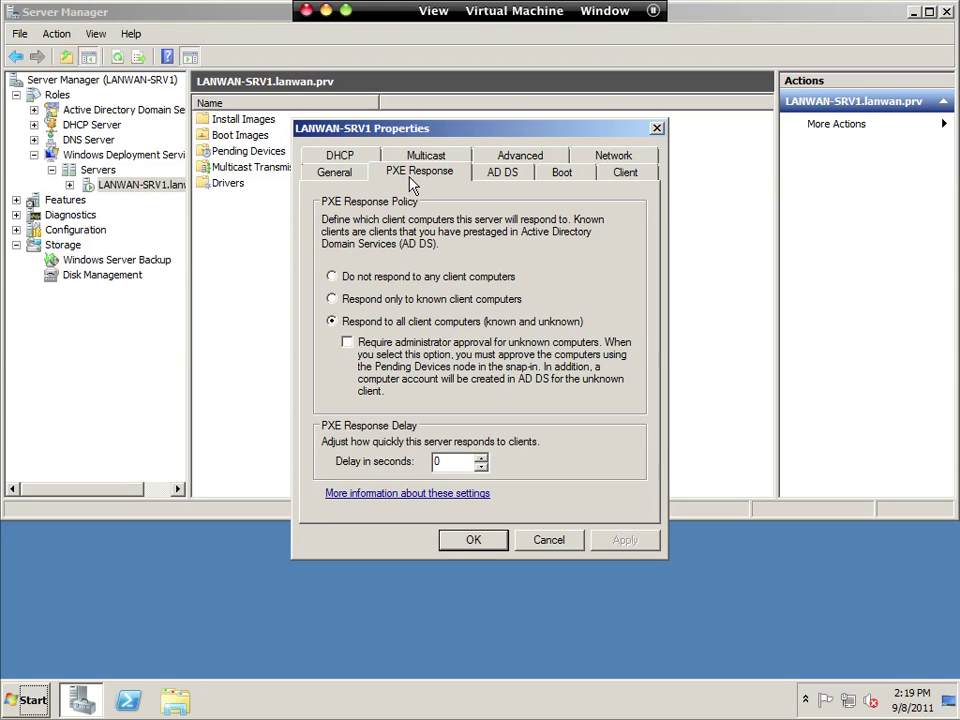
left_click(500, 174)
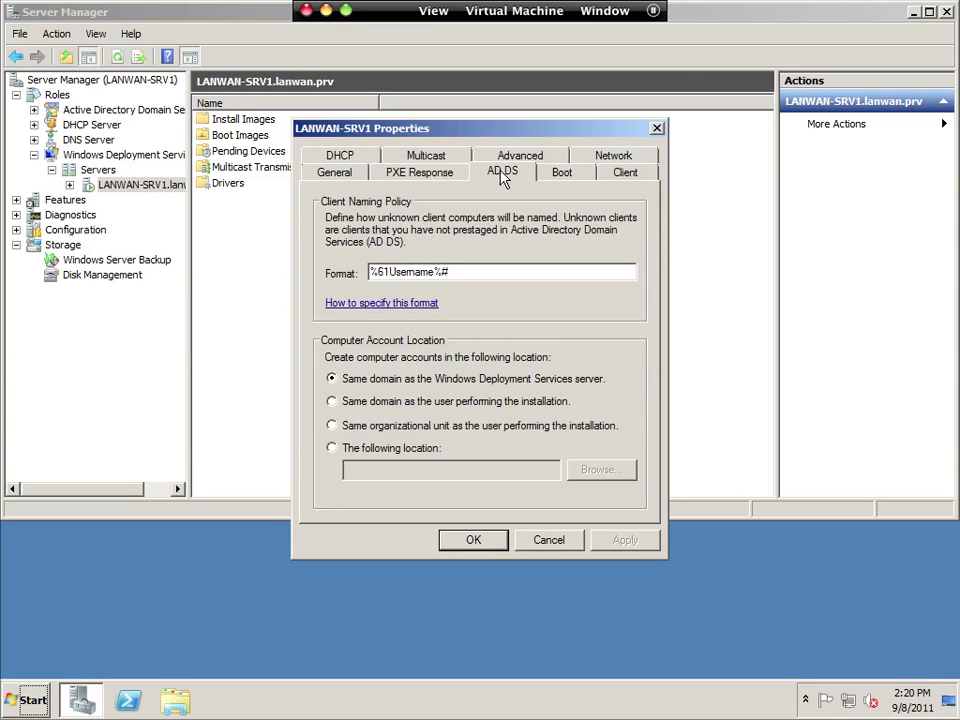
Set the PXE boot policy for known and unknown clients to continue unless the user presses the ESC key, and apply it
left_click(564, 173)
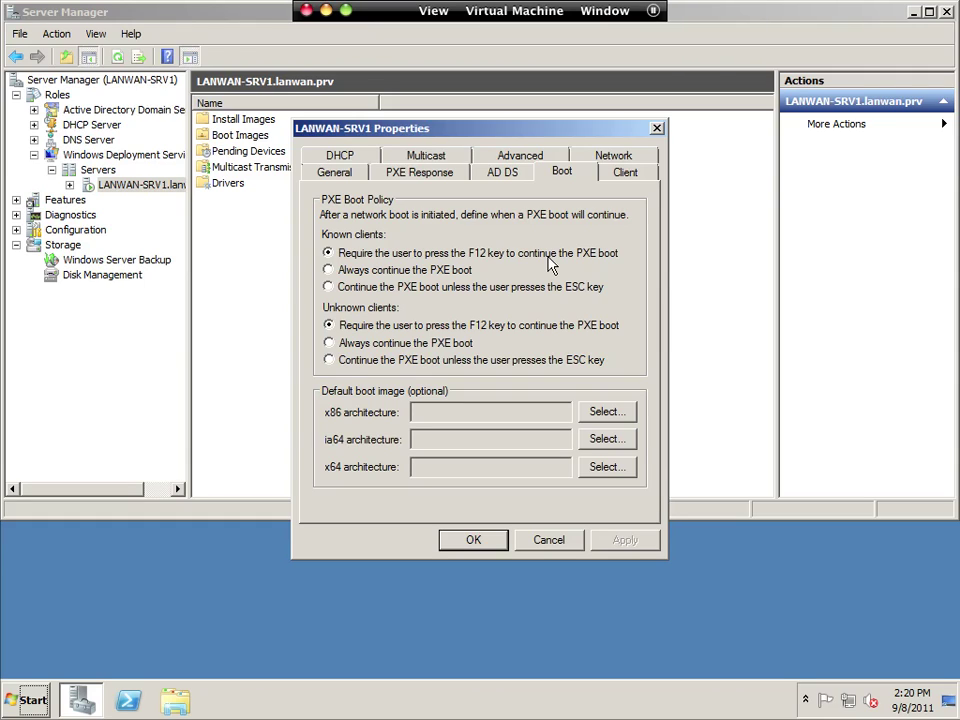
left_click(345, 289)
left_click(353, 360)
left_click(489, 545)
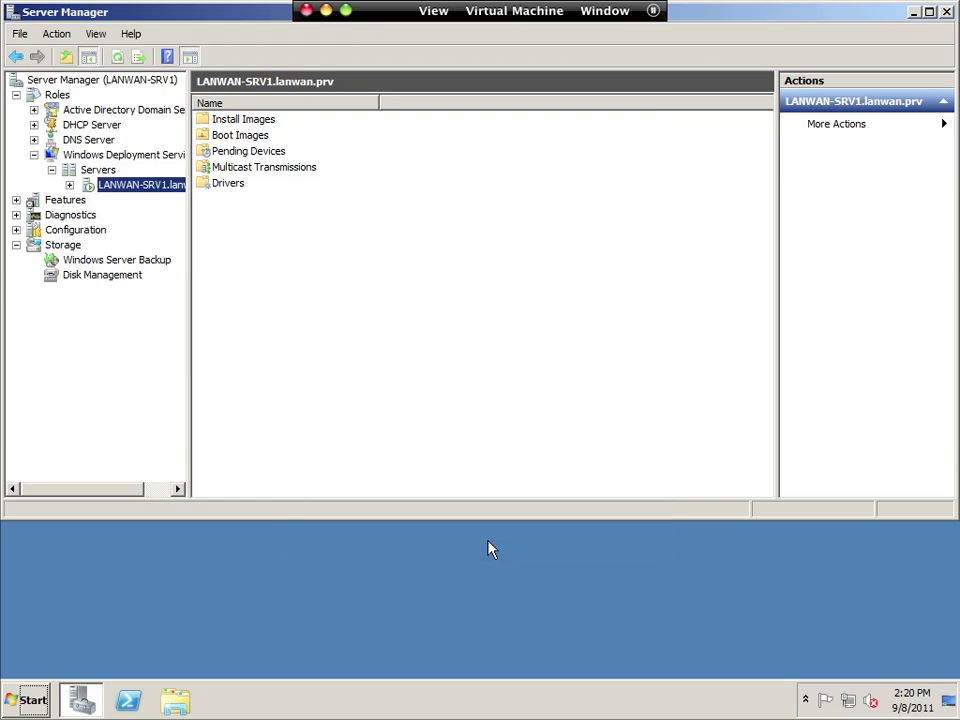
Inspect the 060 PXEClient option in the DHCP server's IPv4 server options
left_click(113, 127)
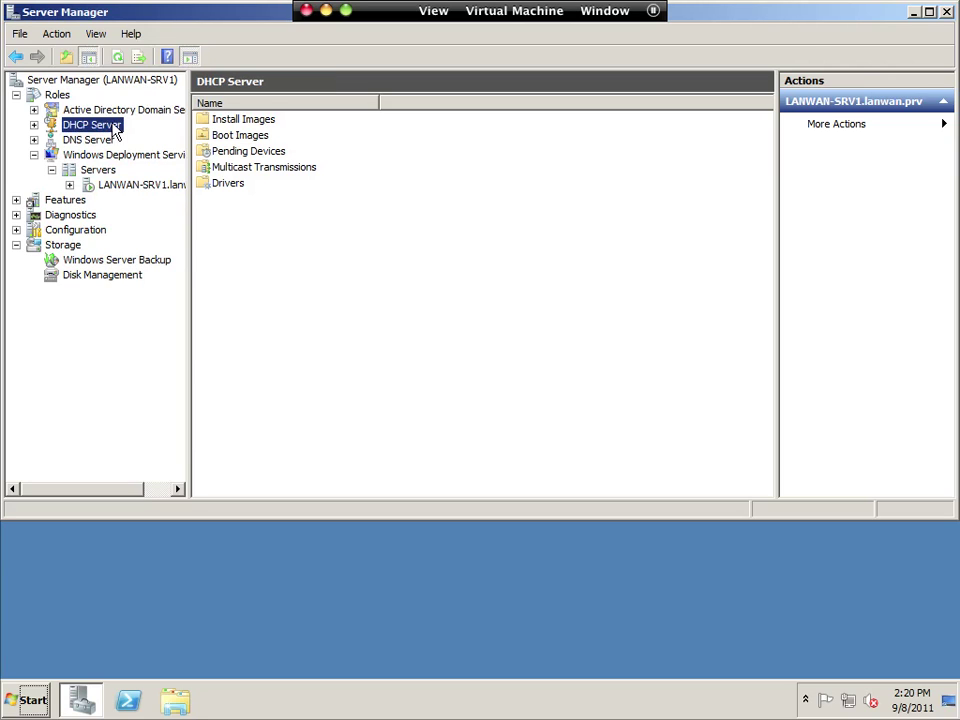
left_click(34, 125)
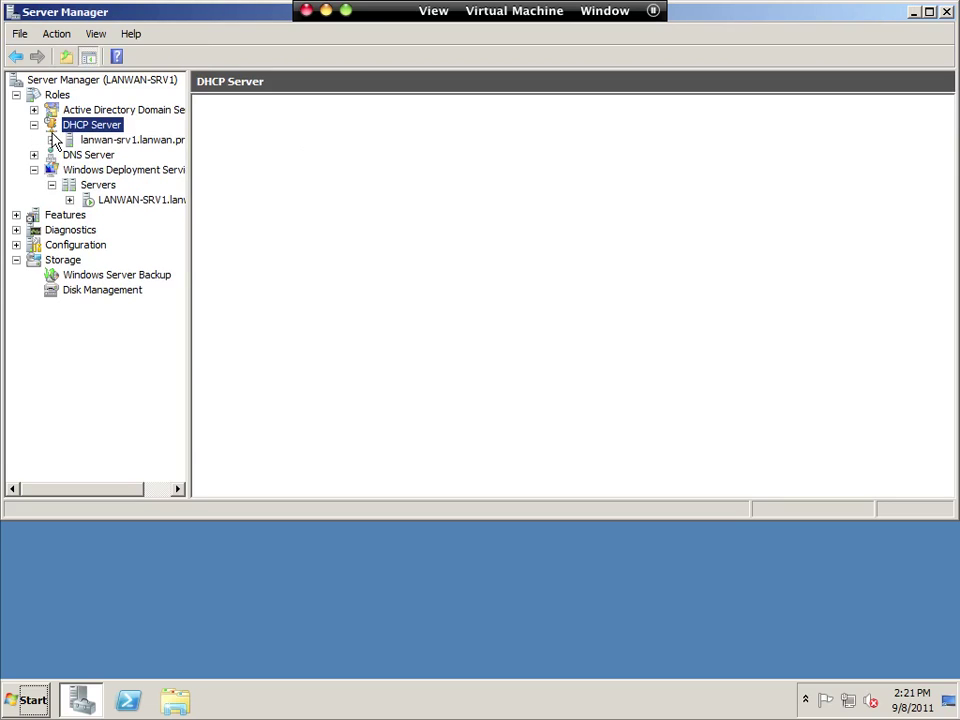
left_click(52, 140)
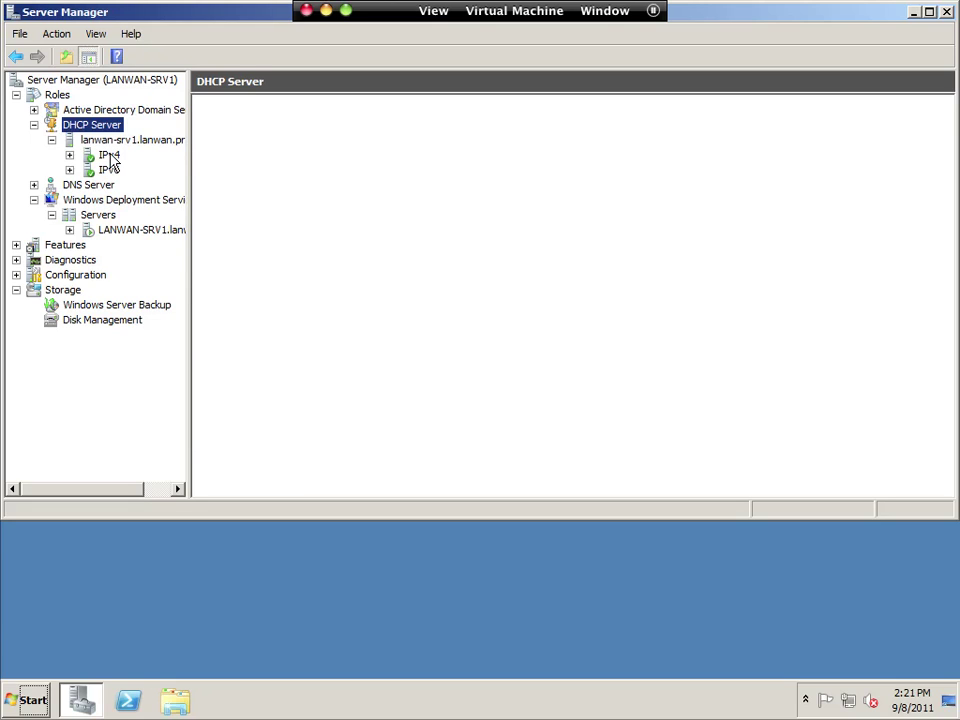
double_click(109, 157)
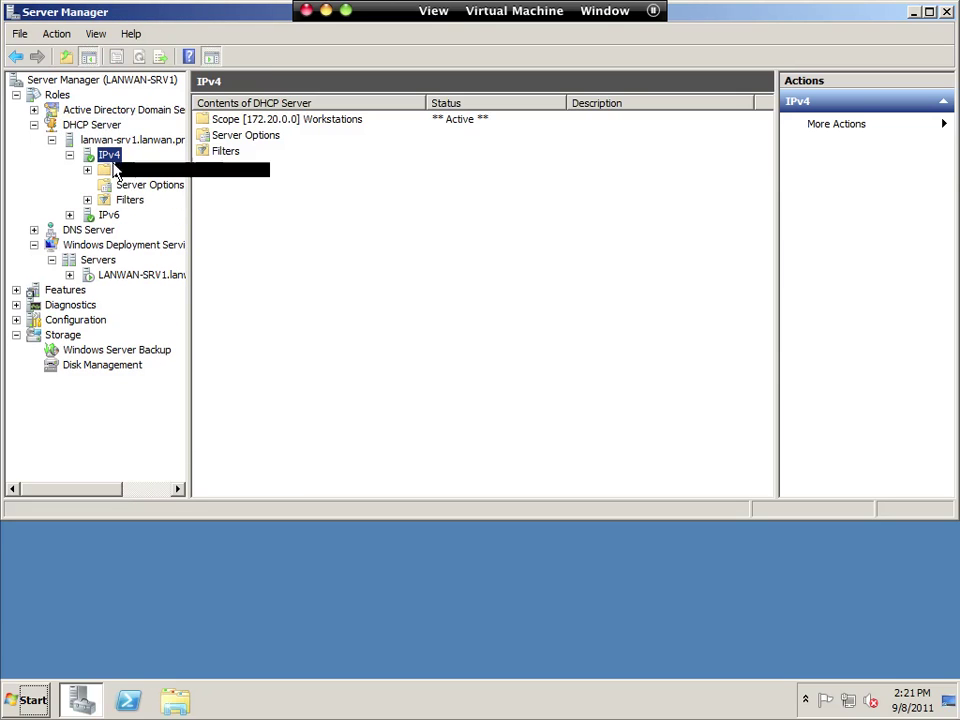
left_click(132, 186)
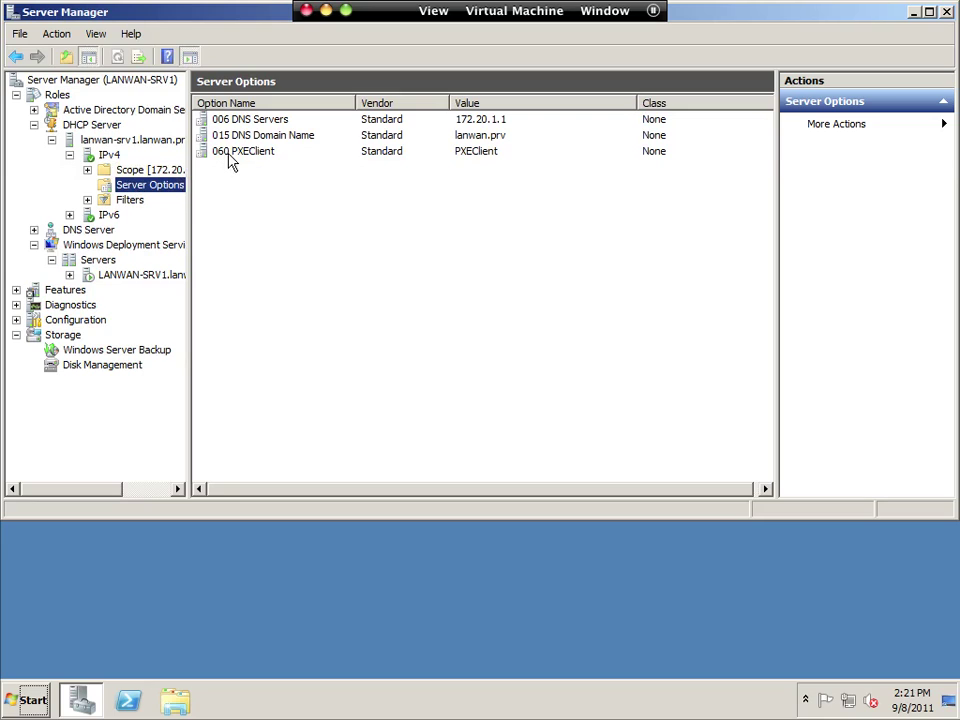
left_click(218, 155)
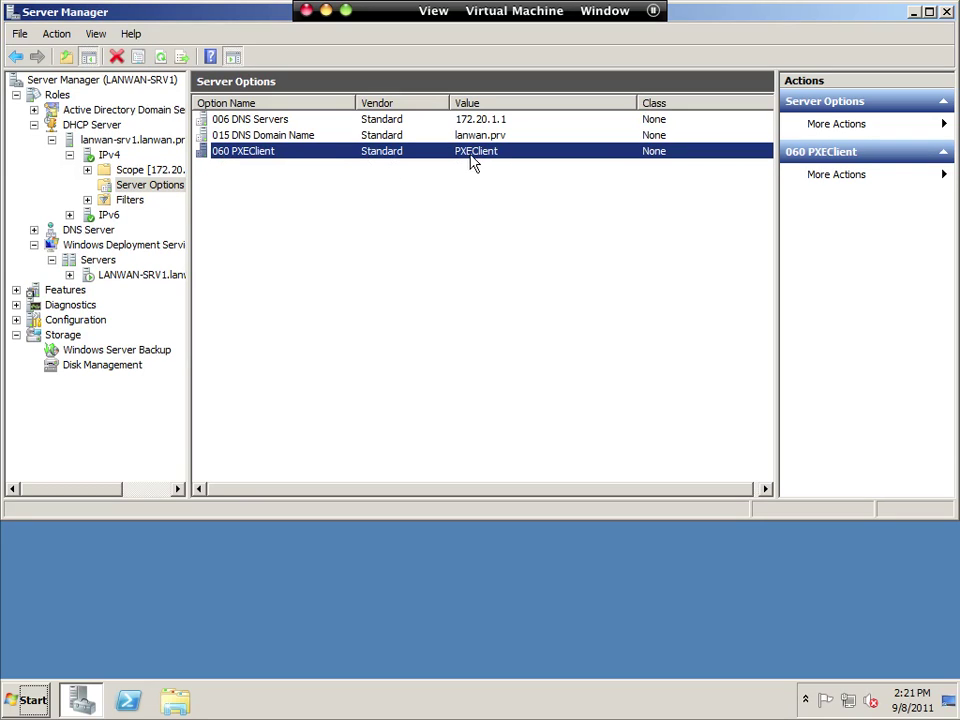
Inspect the 060 PXEClient option in the scope options of the DHCP Workstations scope
left_click(143, 169)
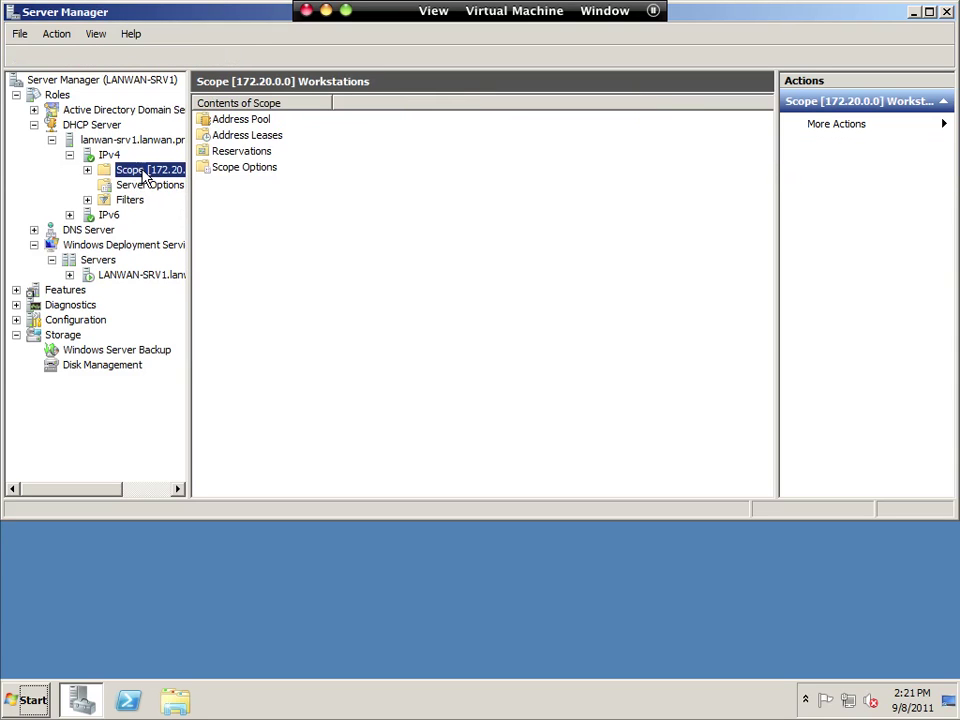
double_click(266, 170)
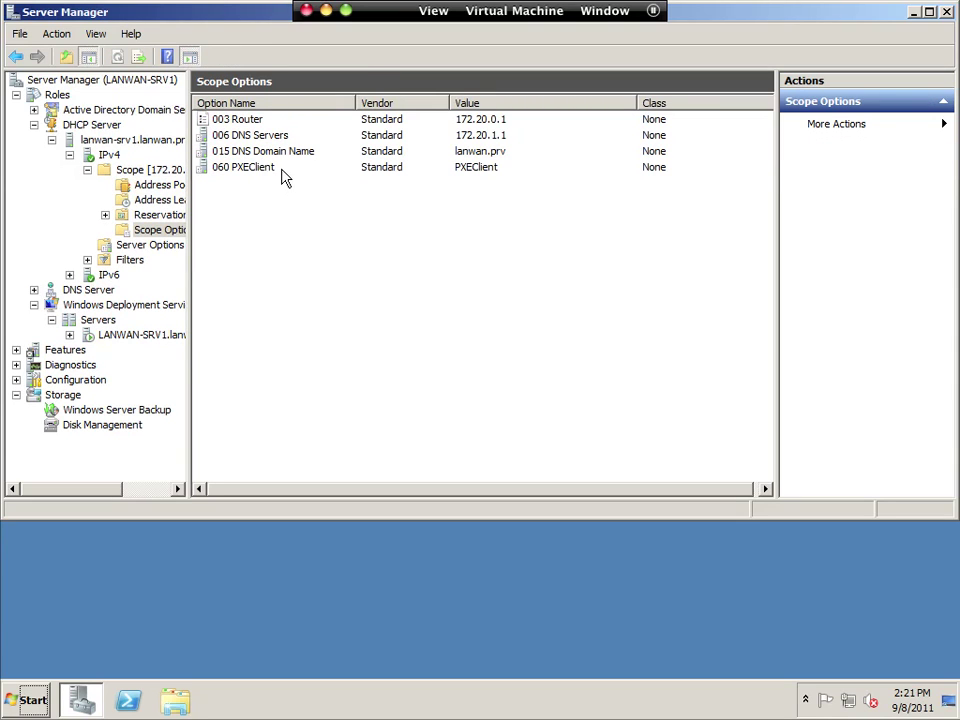
left_click(288, 172)
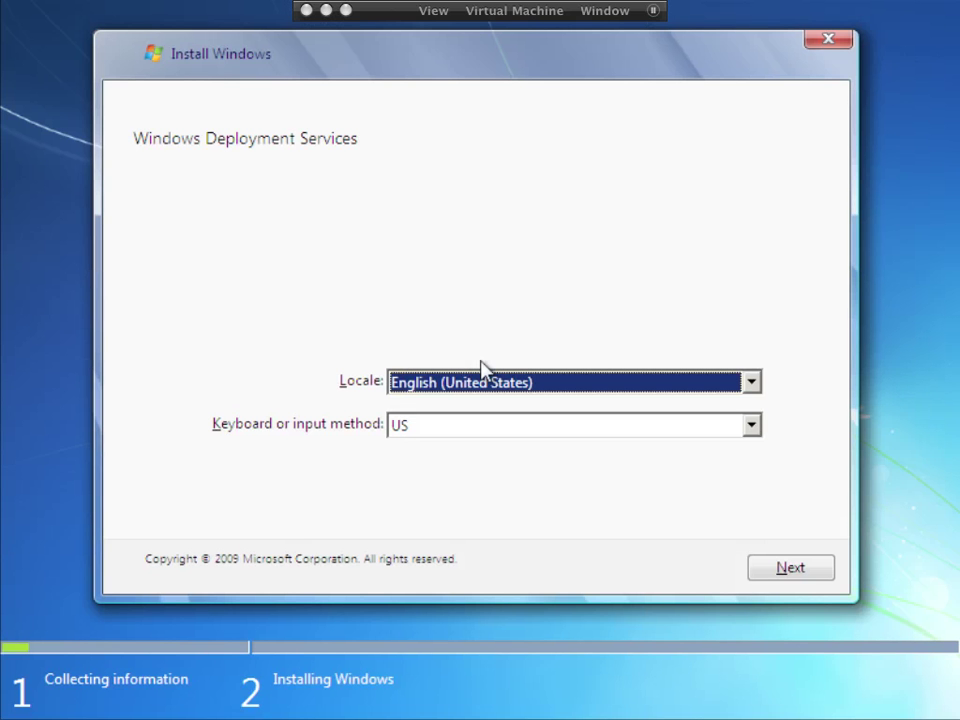
Accept the English (United States) locale and US keyboard, and connect to the deployment server as lanwan\administrator with the account password
left_click(440, 236)
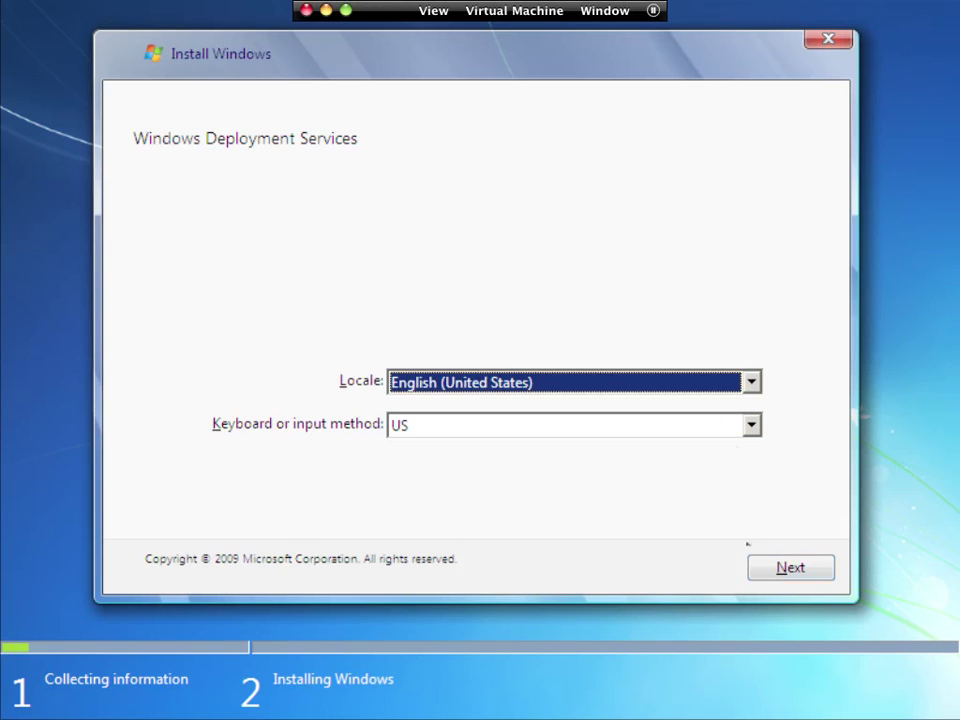
left_click(806, 569)
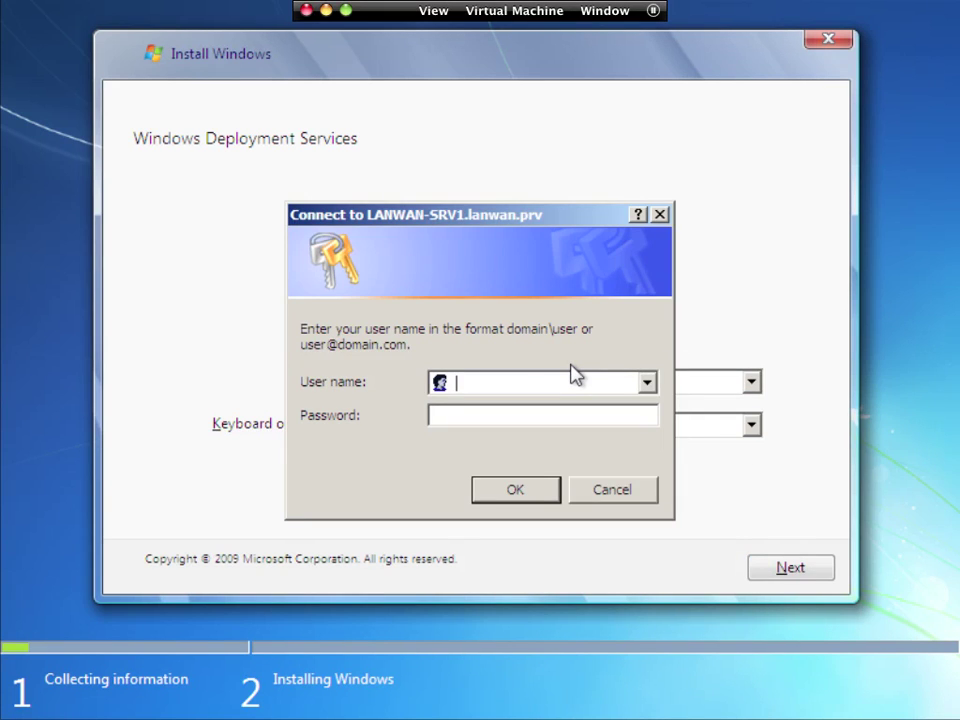
type("lanwan\\administr")
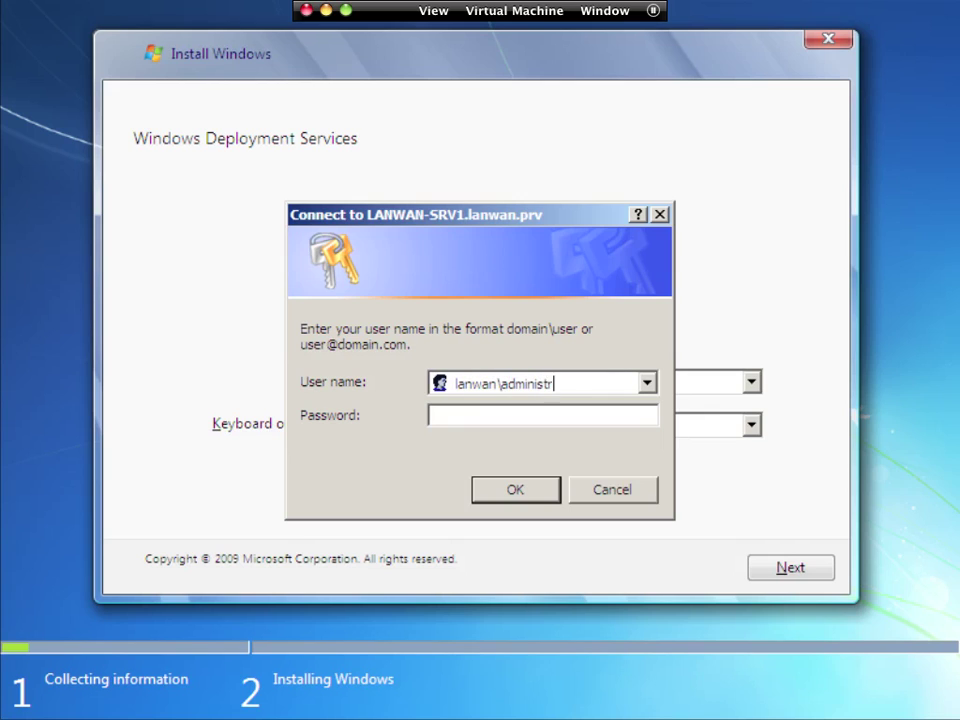
type("aoor")
key("Tab")
type("••••••••••")
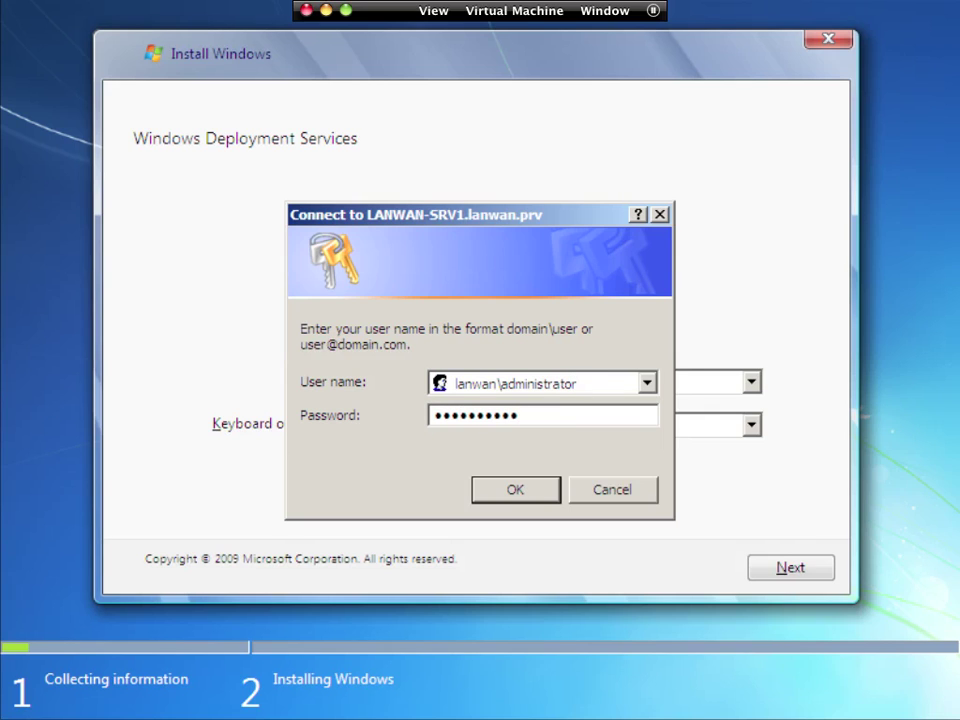
key("Return")
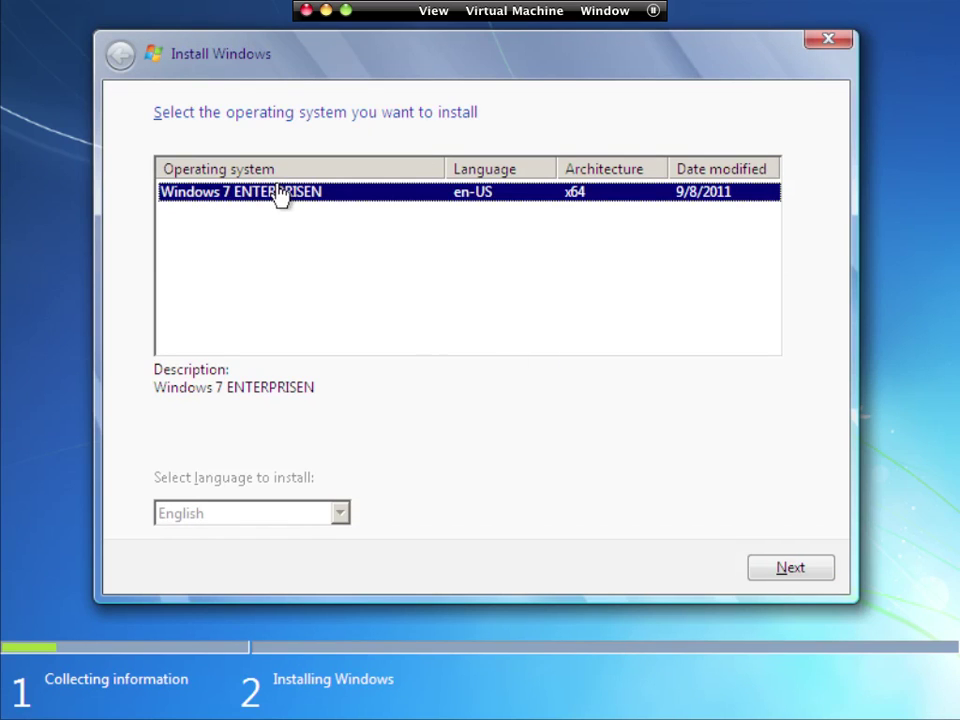
Choose the Windows 7 ENTERPRISEN image for installation and delete both existing partitions on Disk 0
left_click(785, 568)
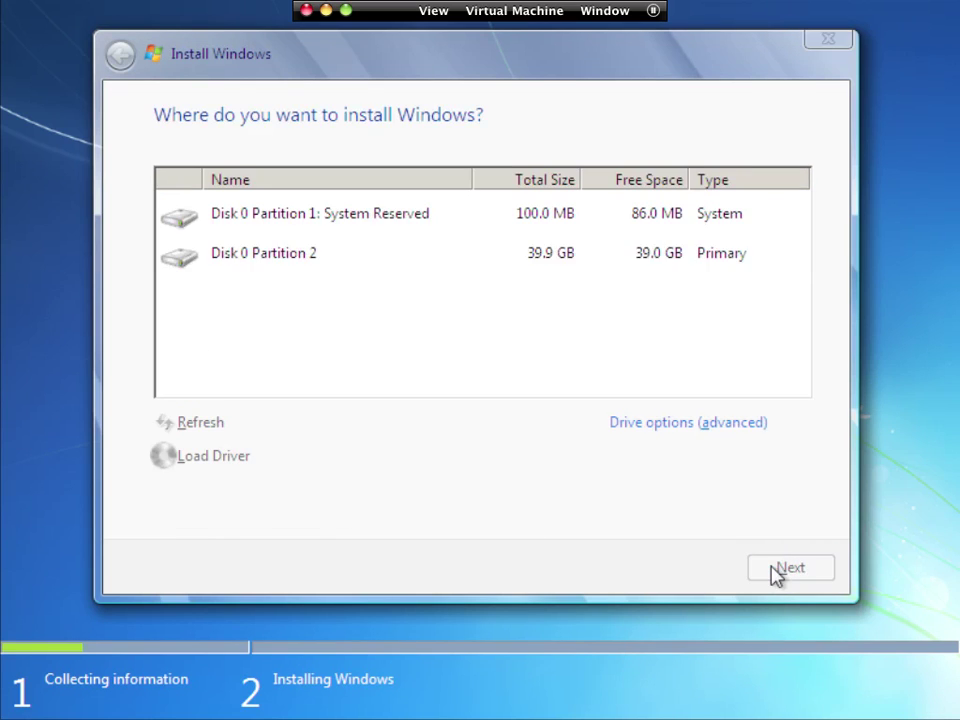
left_click(643, 430)
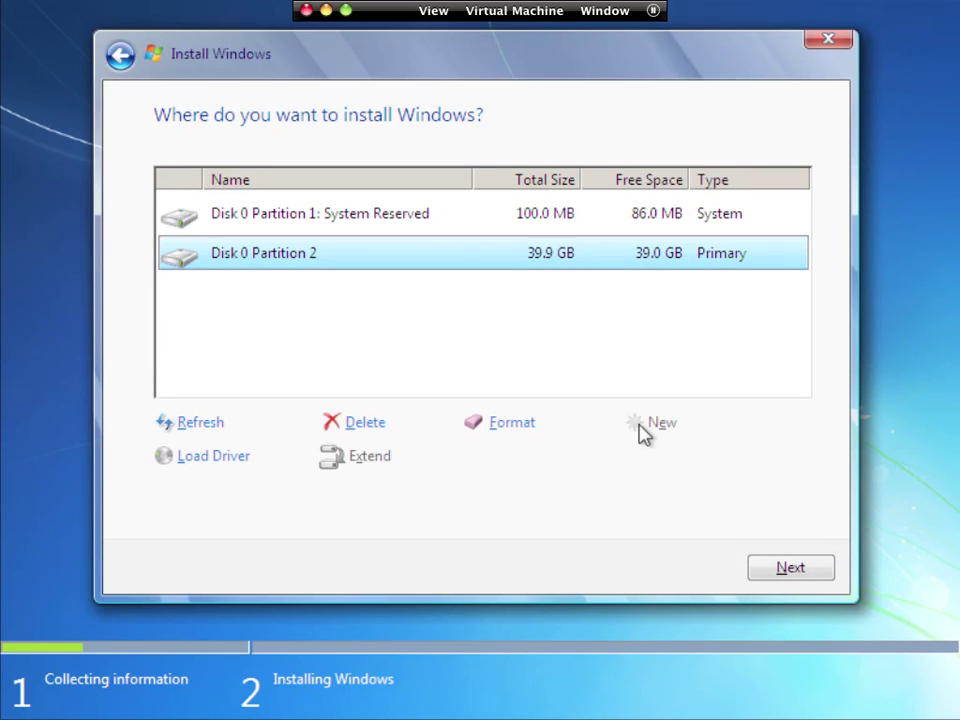
left_click(437, 444)
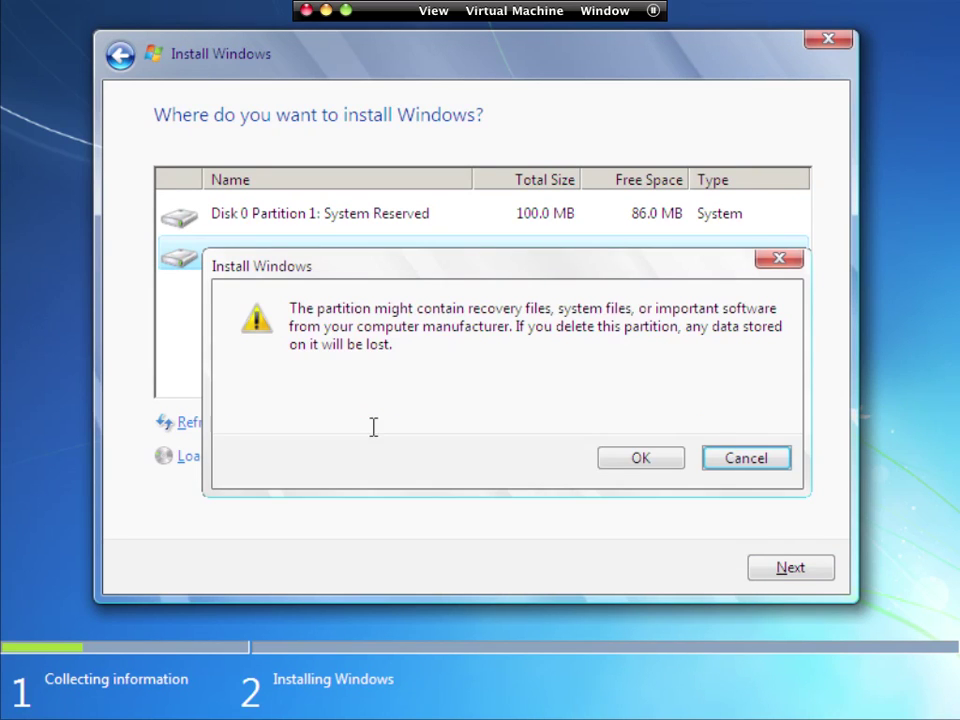
left_click(628, 462)
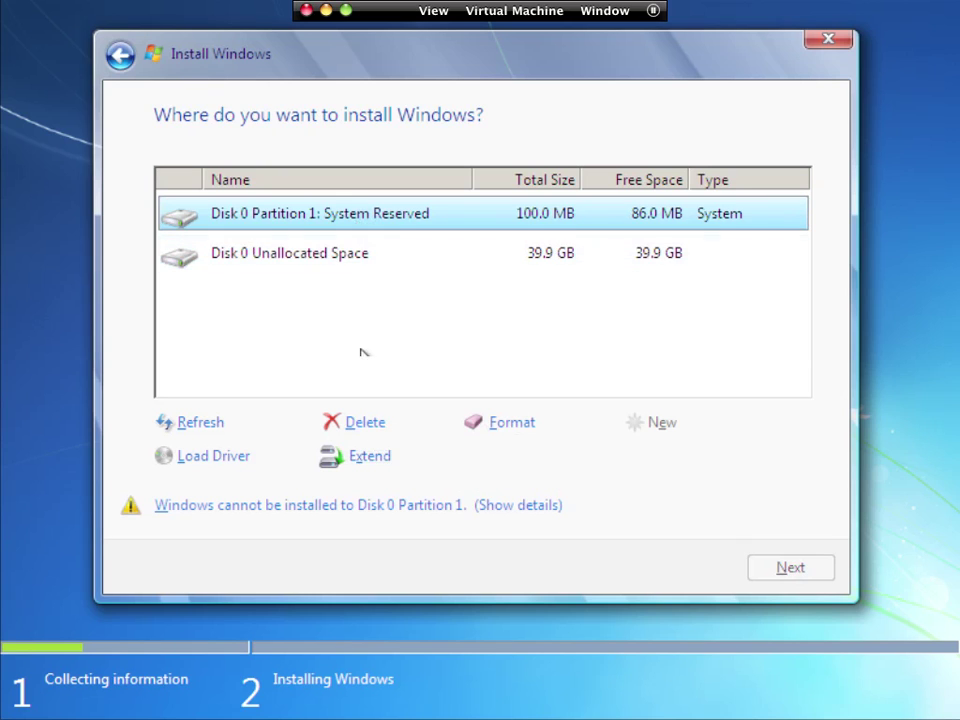
left_click(360, 421)
left_click(640, 458)
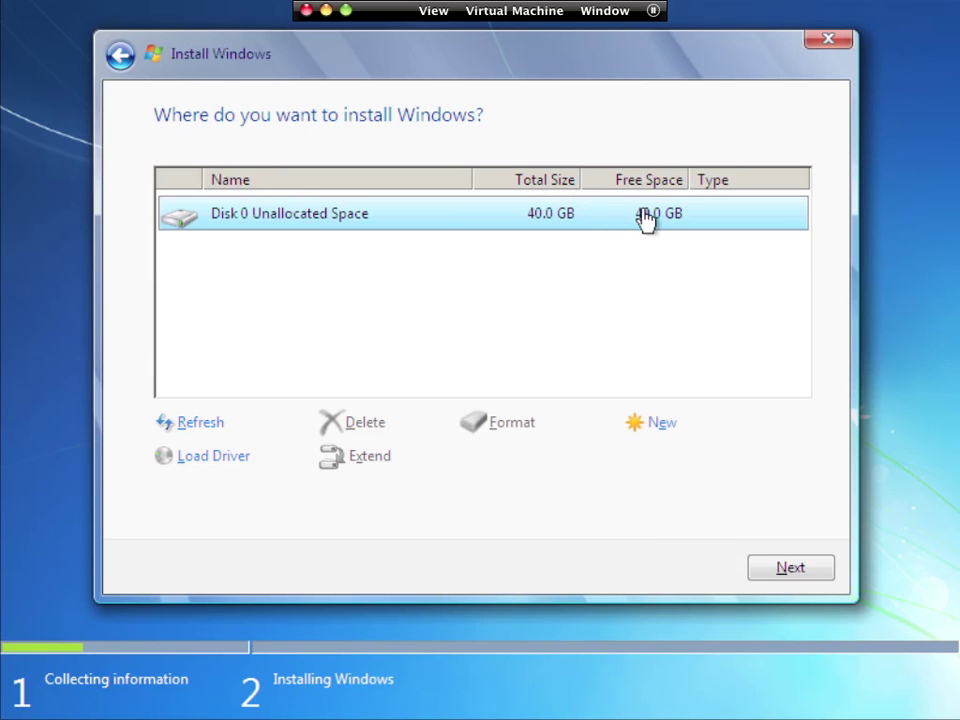
Create a new 40958 MB partition in the unallocated space of Disk 0 and start installing Windows
left_click(662, 428)
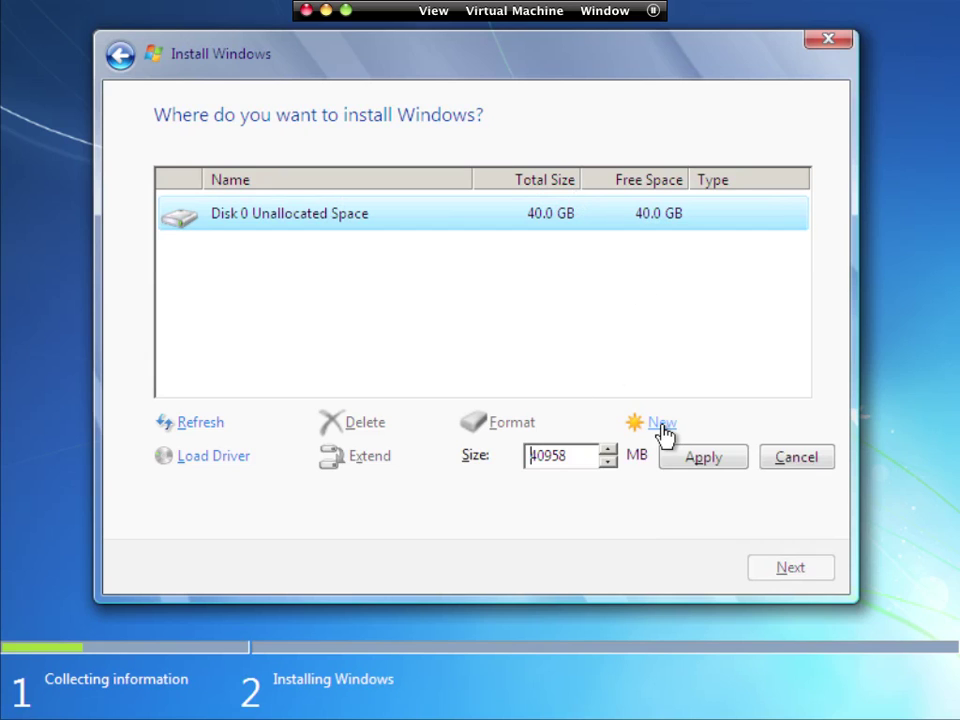
left_click(718, 459)
left_click(667, 460)
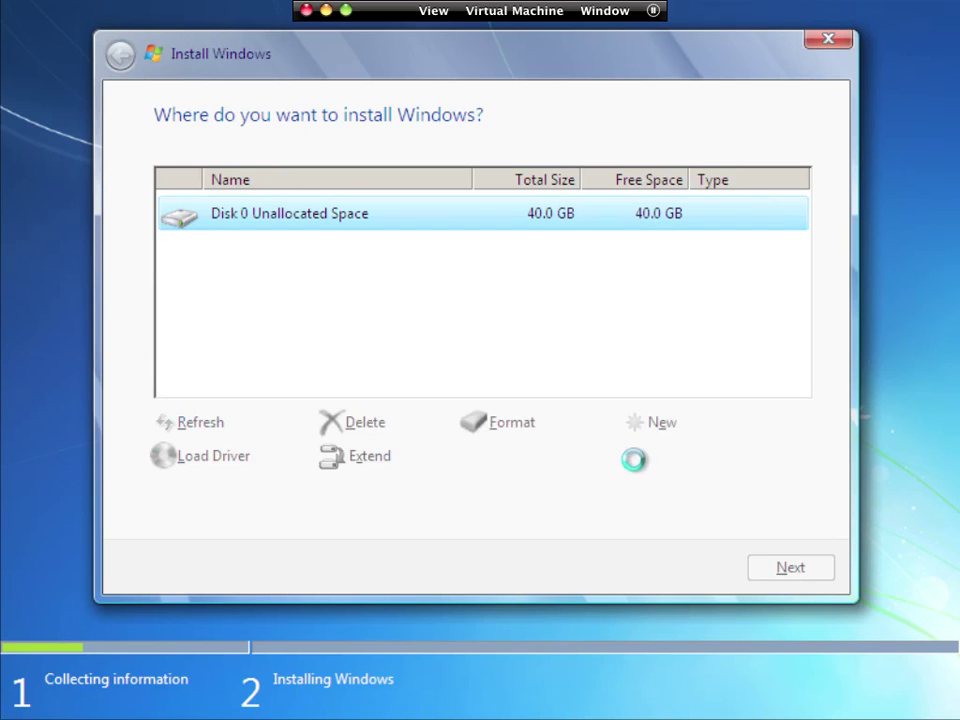
left_click(790, 567)
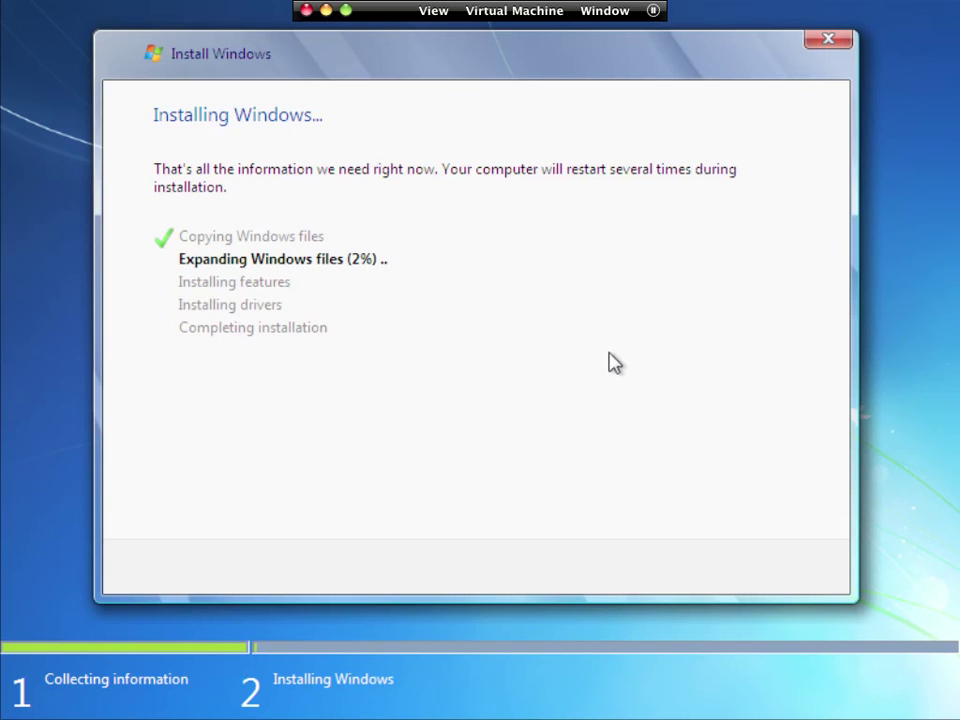
Shut down the LANWAN-Win7Test_x64 virtual machine during the Windows installation
left_click(521, 9)
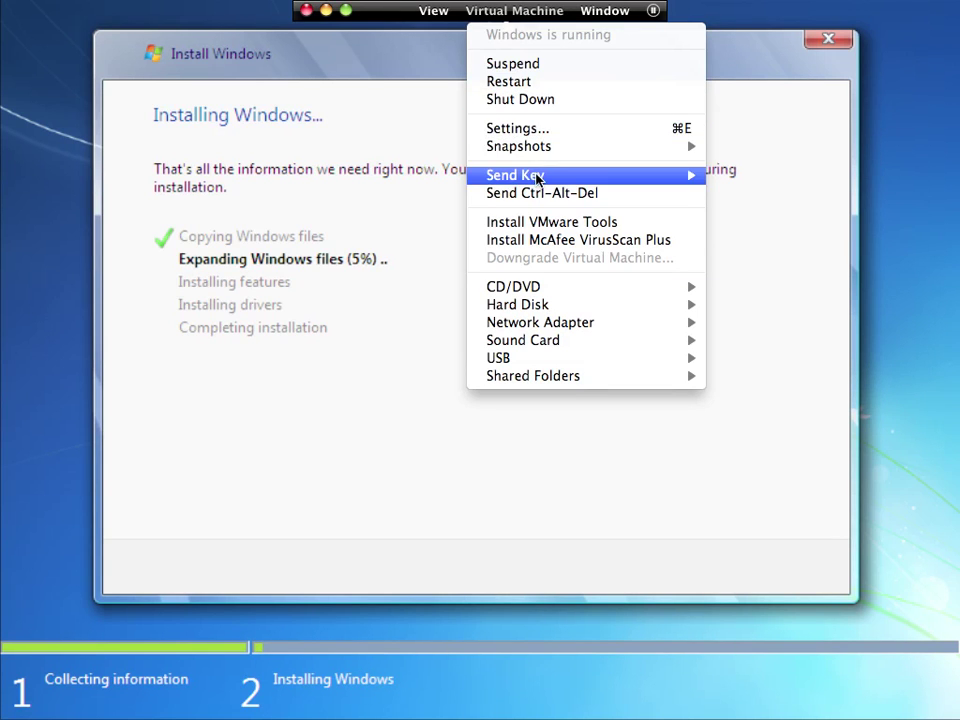
left_click(537, 101)
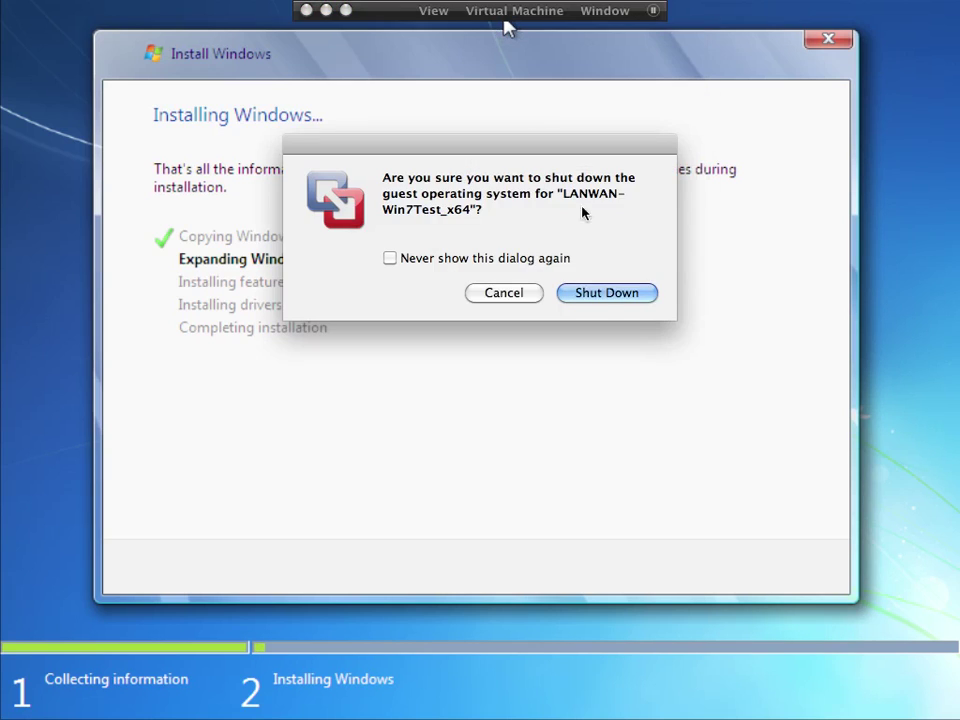
left_click(598, 294)
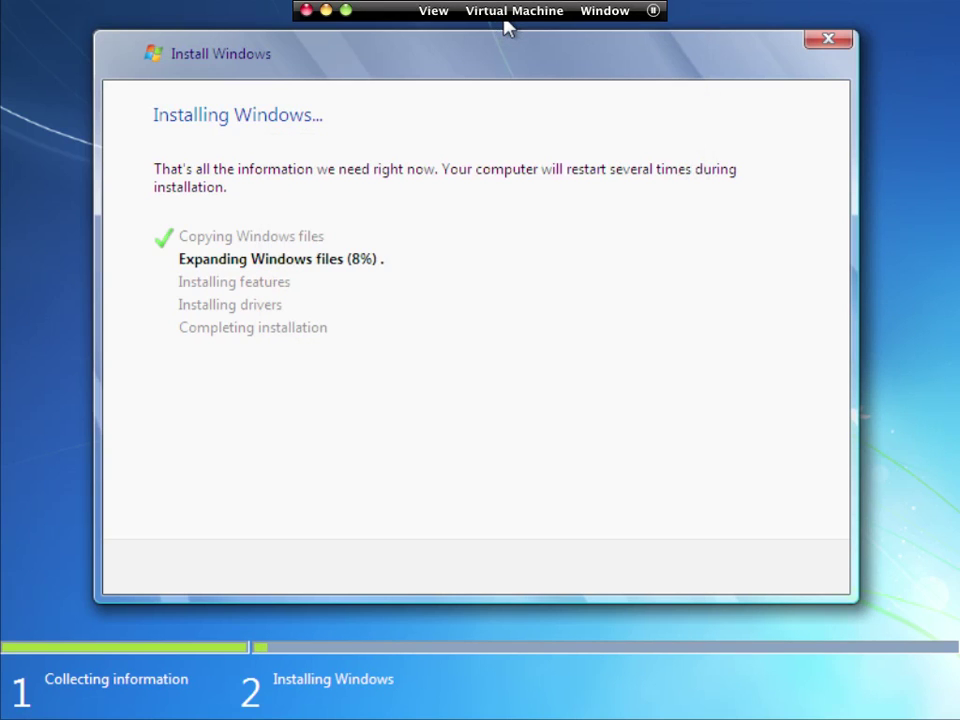